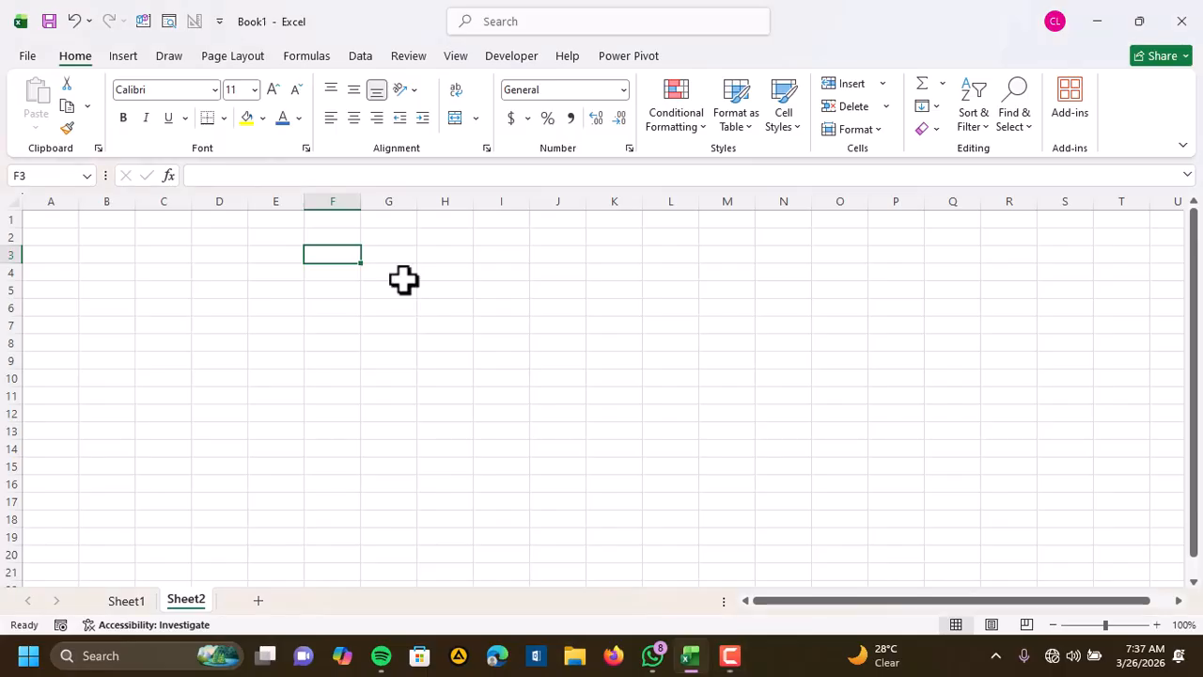
pyautogui.click(390, 254)
pyautogui.click(461, 255)
pyautogui.click(508, 255)
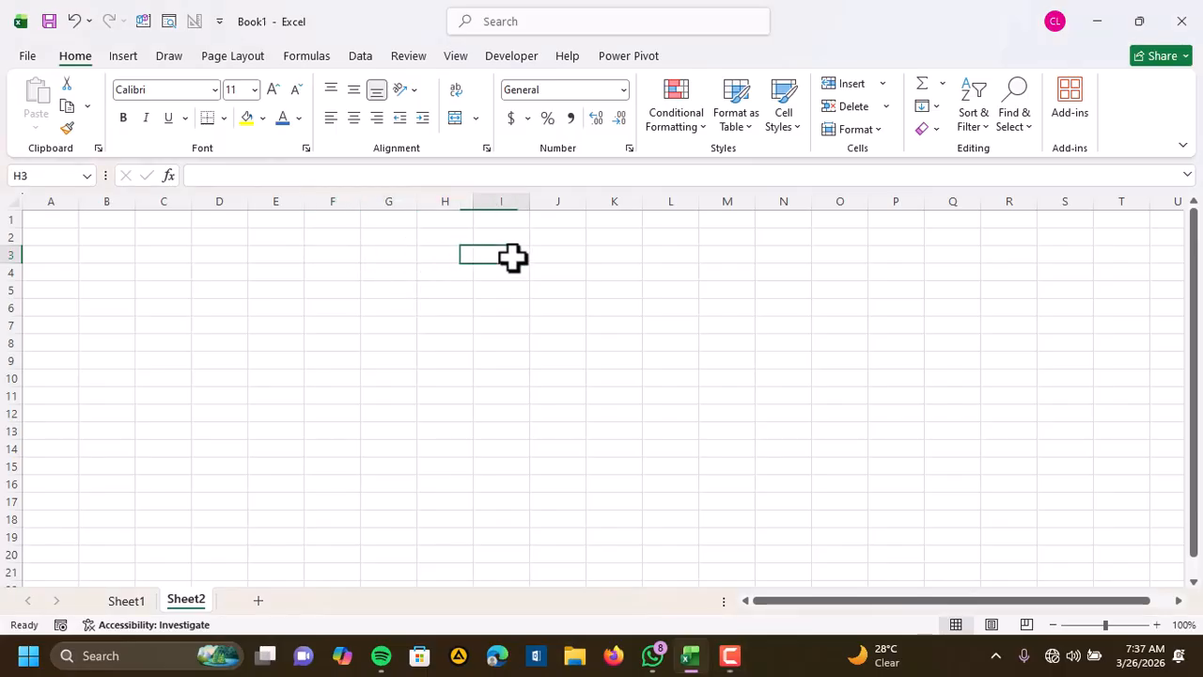
pyautogui.click(659, 268)
pyautogui.click(545, 301)
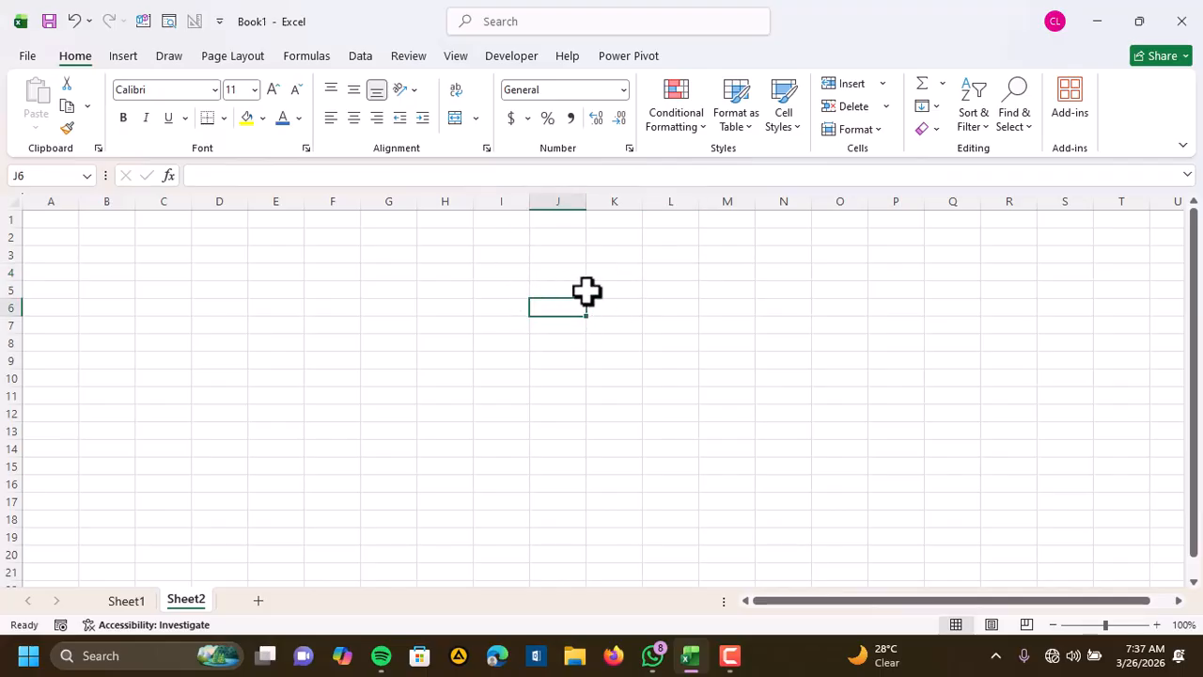
pyautogui.click(382, 263)
pyautogui.click(180, 258)
pyautogui.click(538, 262)
pyautogui.click(774, 326)
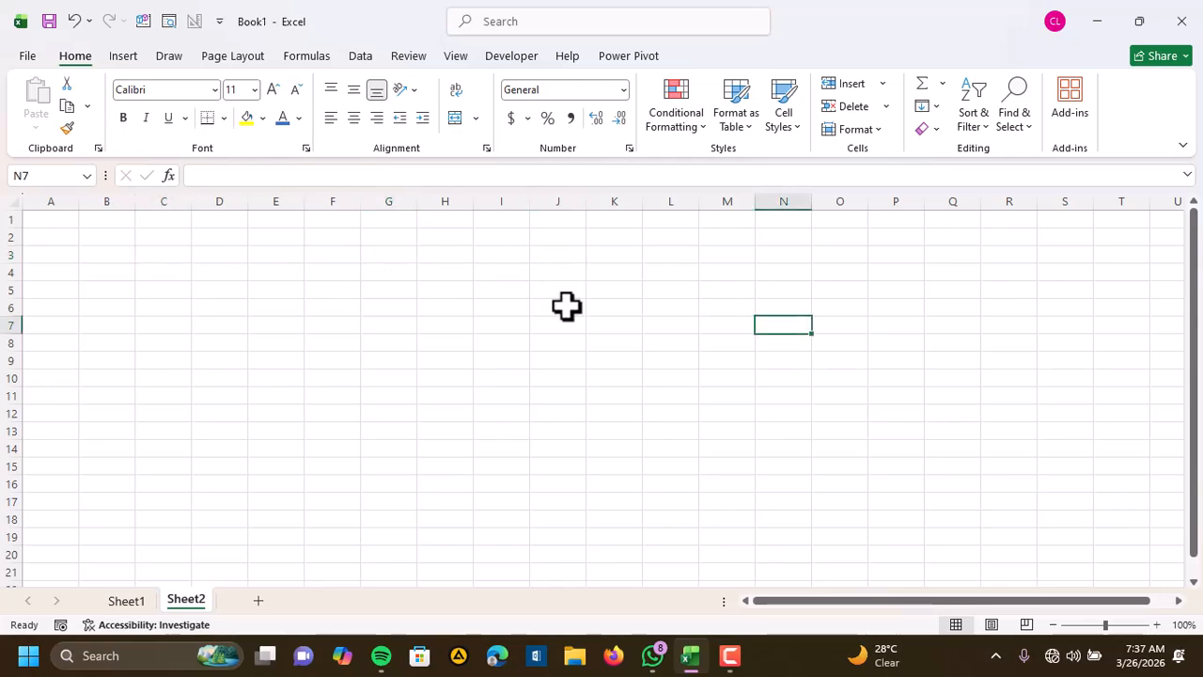
# Enter "Excel is good to learn" in cell J3 and autofit column J to the text
pyautogui.click(553, 251)
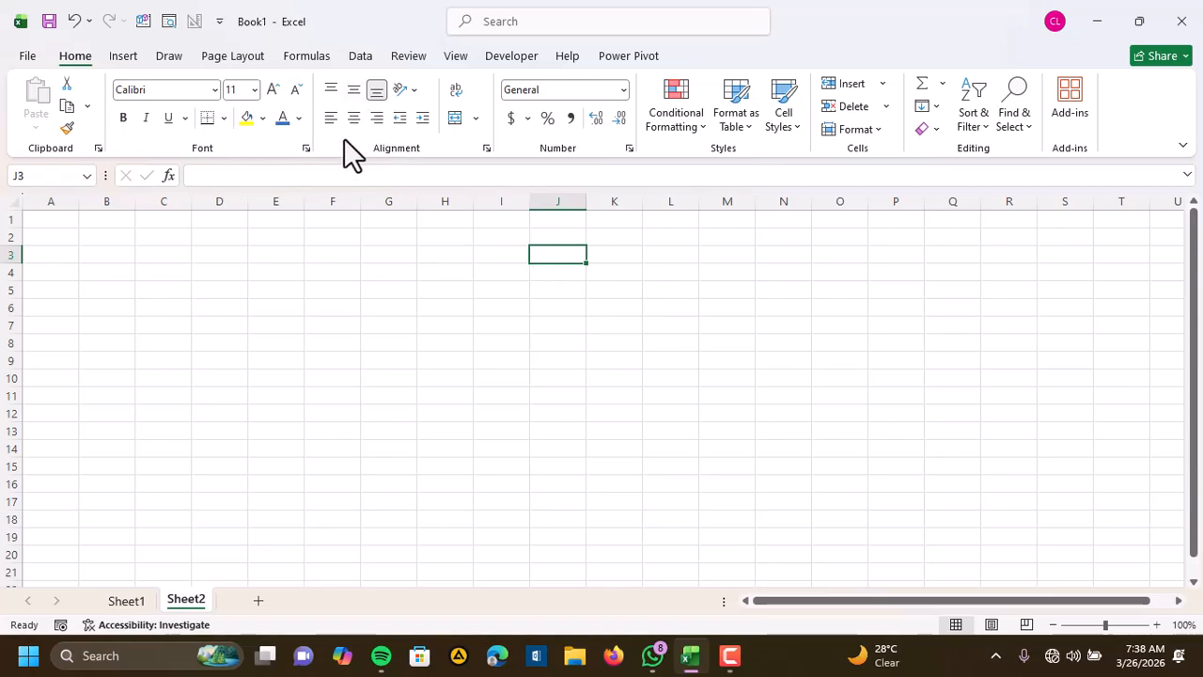
pyautogui.write('th')
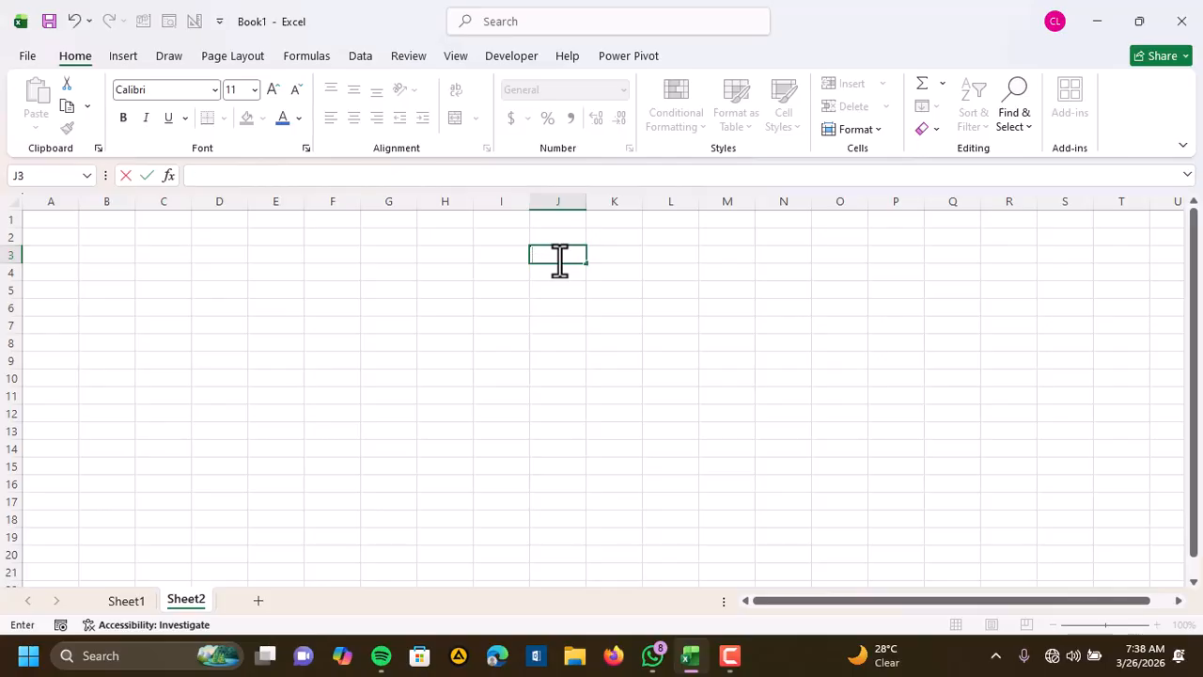
pyautogui.press('BackSpace')
pyautogui.write('Excel is good to learn')
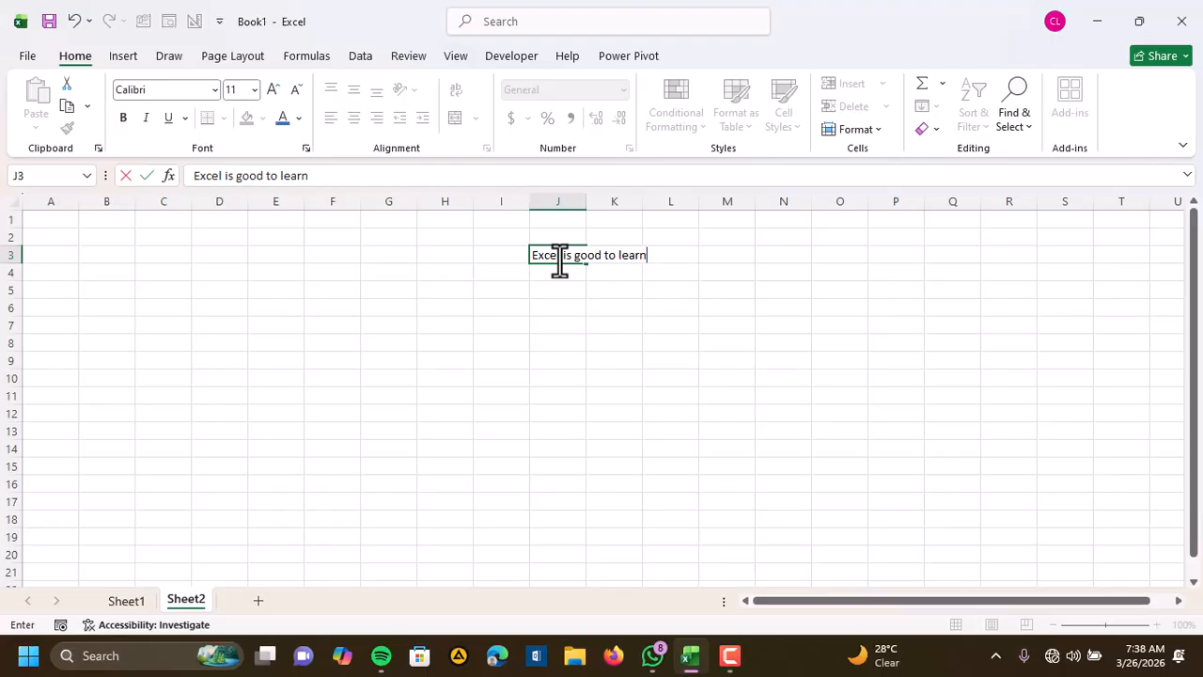
pyautogui.press('Return')
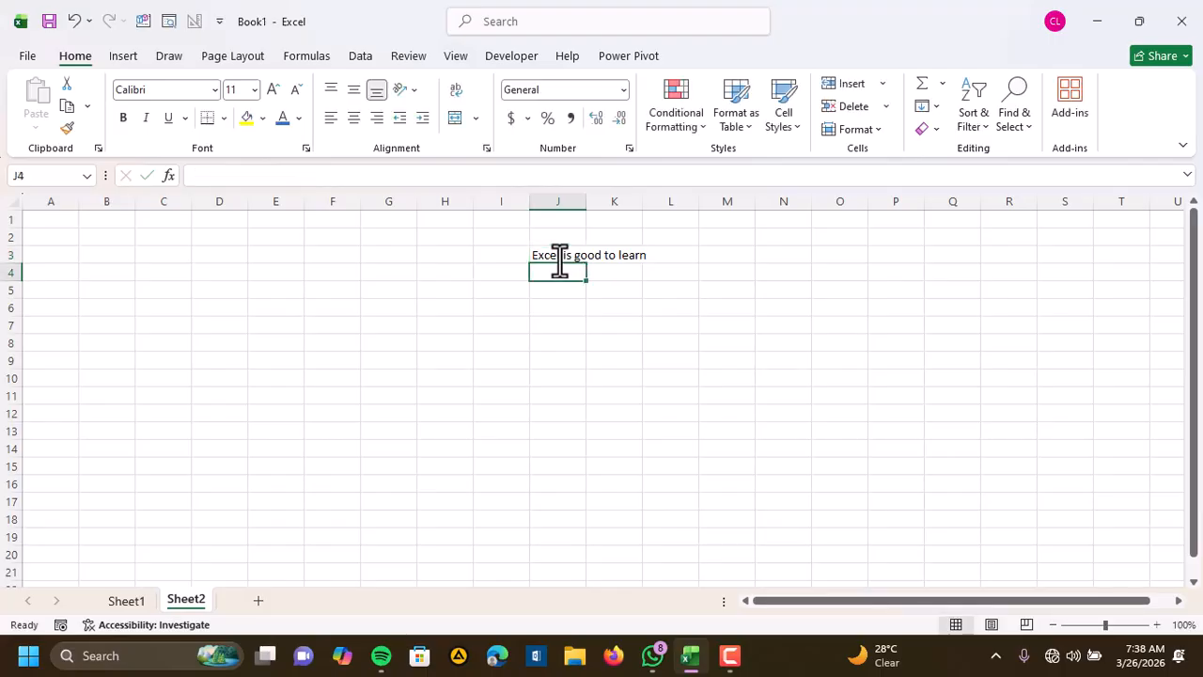
pyautogui.doubleClick(586, 201)
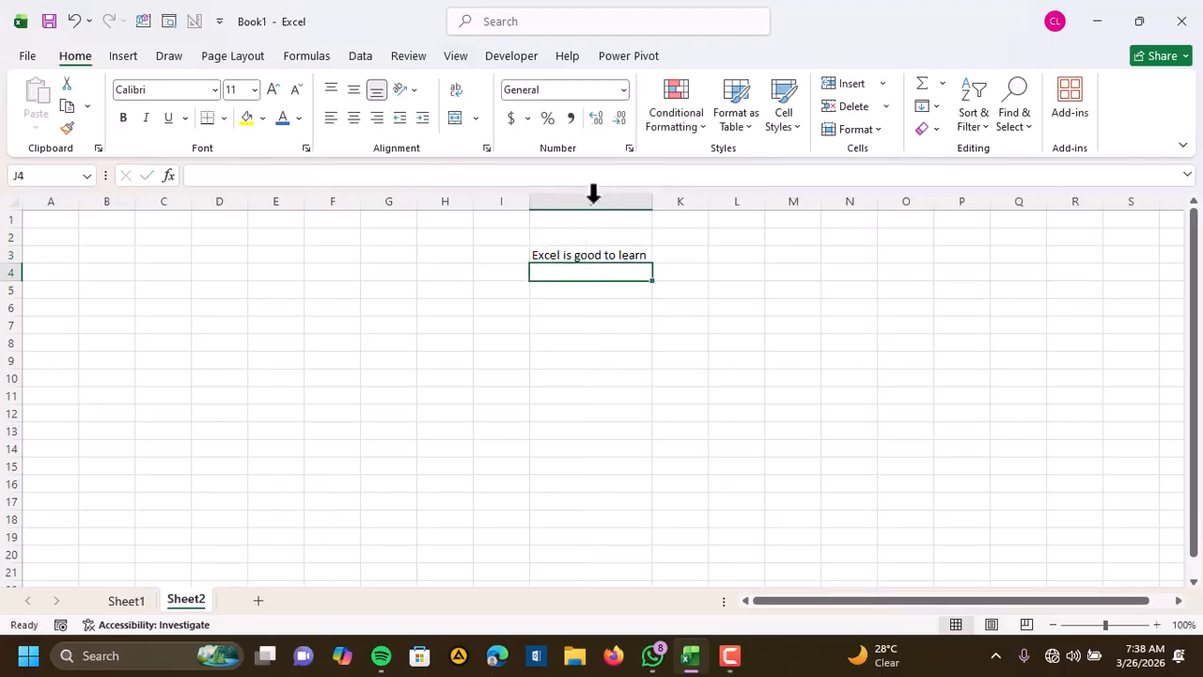
# Centre the text in J3 horizontally and resize the columns so E to I are collapsed and J is several times wider
pyautogui.click(586, 252)
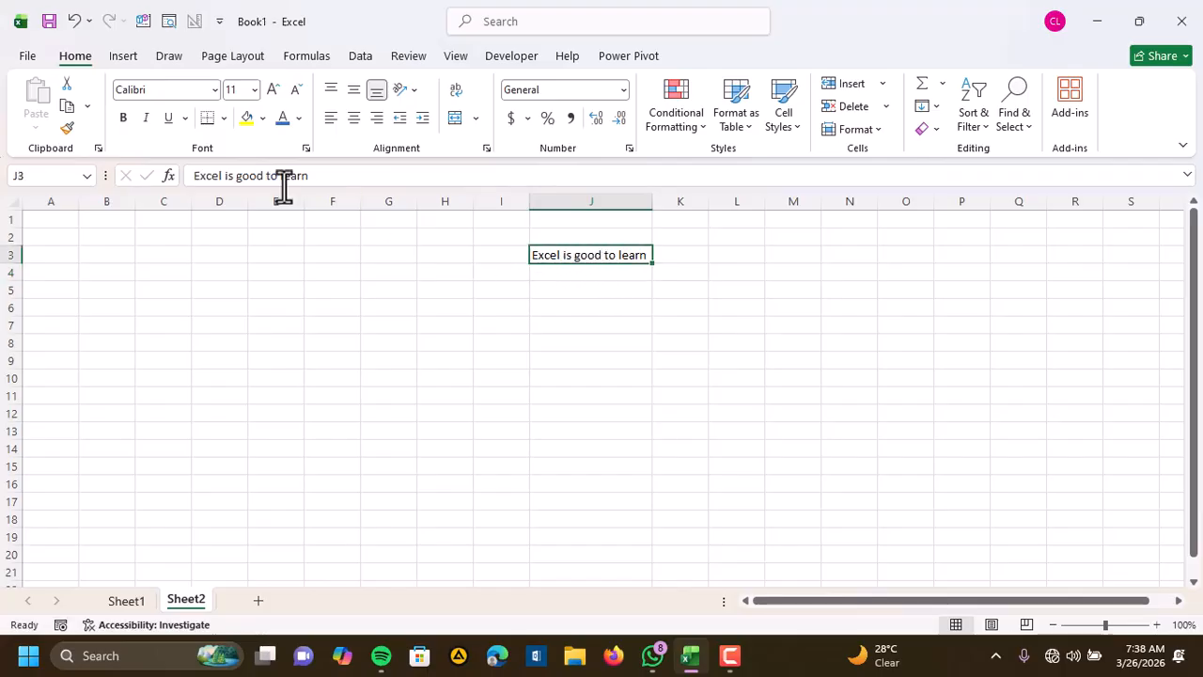
pyautogui.click(355, 118)
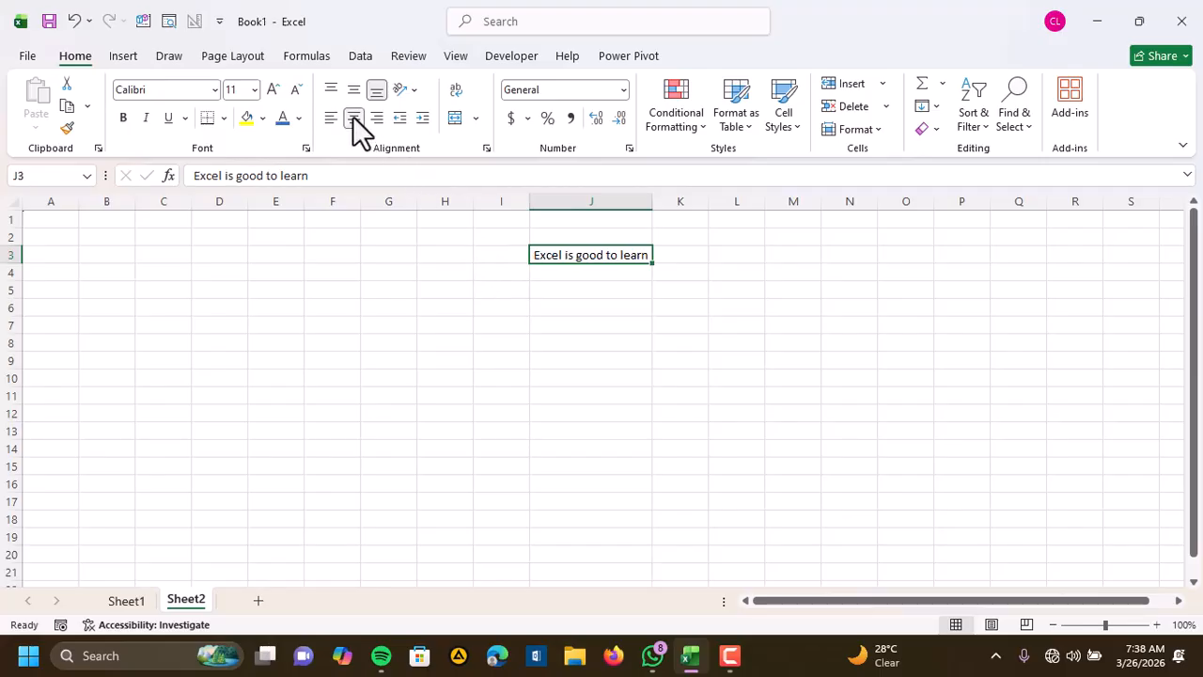
pyautogui.moveTo(528, 204); pyautogui.dragTo(223, 242)
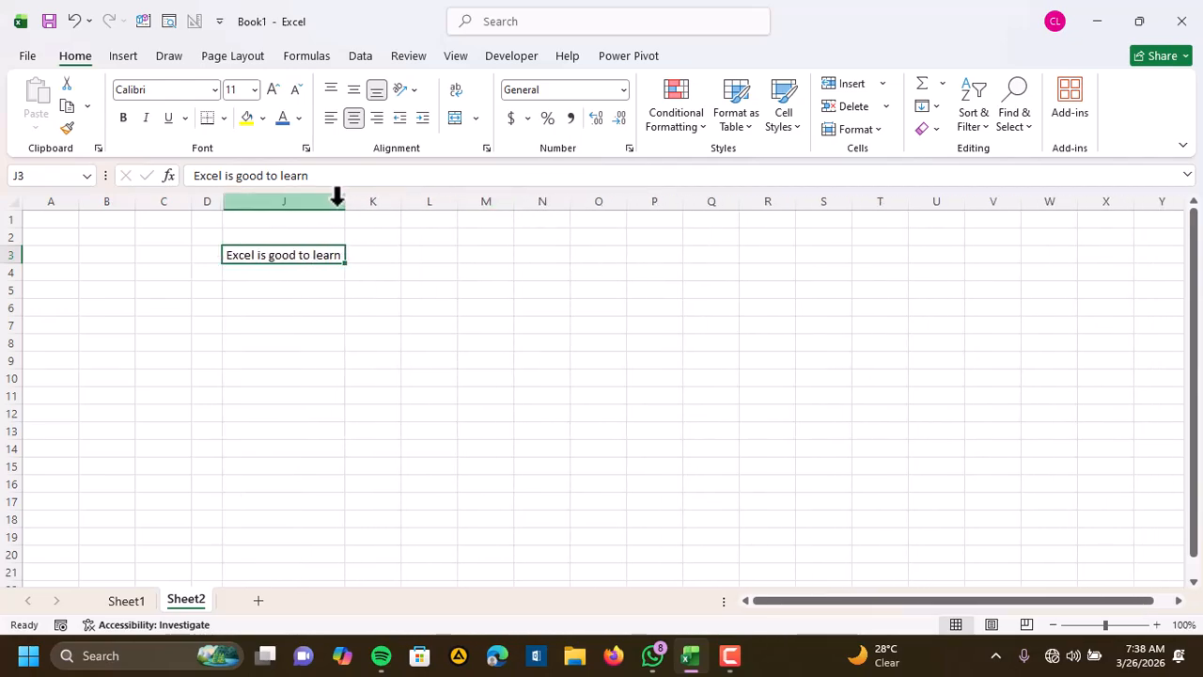
pyautogui.moveTo(340, 204); pyautogui.dragTo(677, 203)
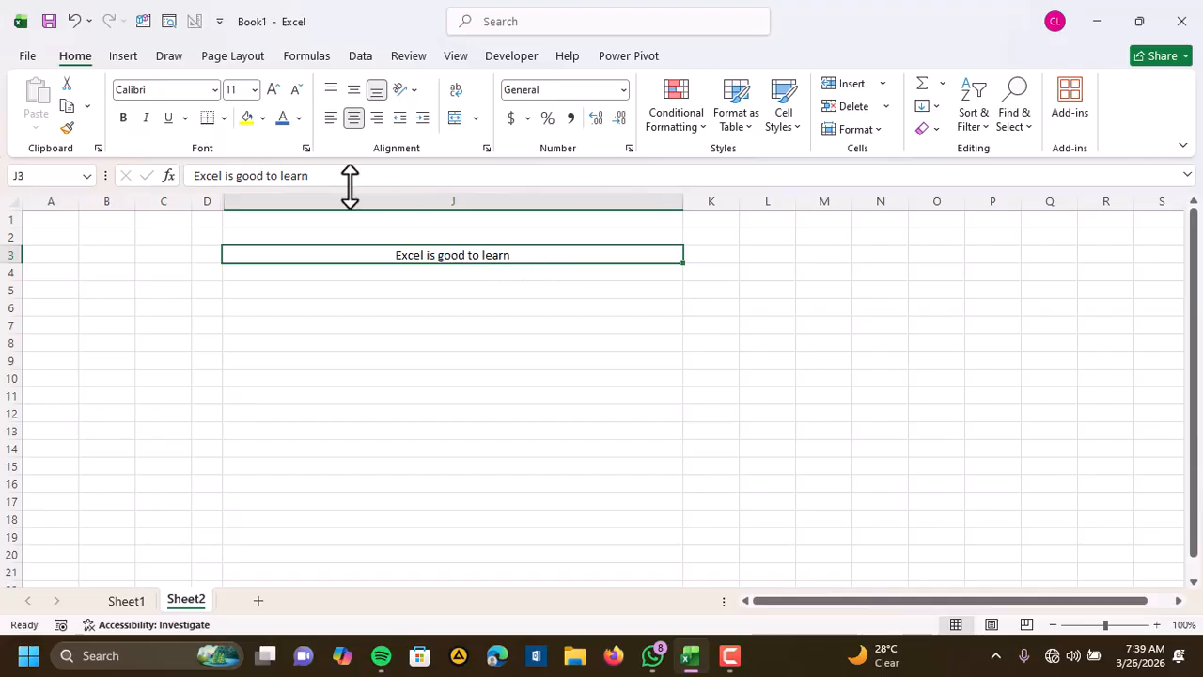
# Try left and right horizontal alignment on the text in J3, finishing with centre alignment
pyautogui.click(331, 120)
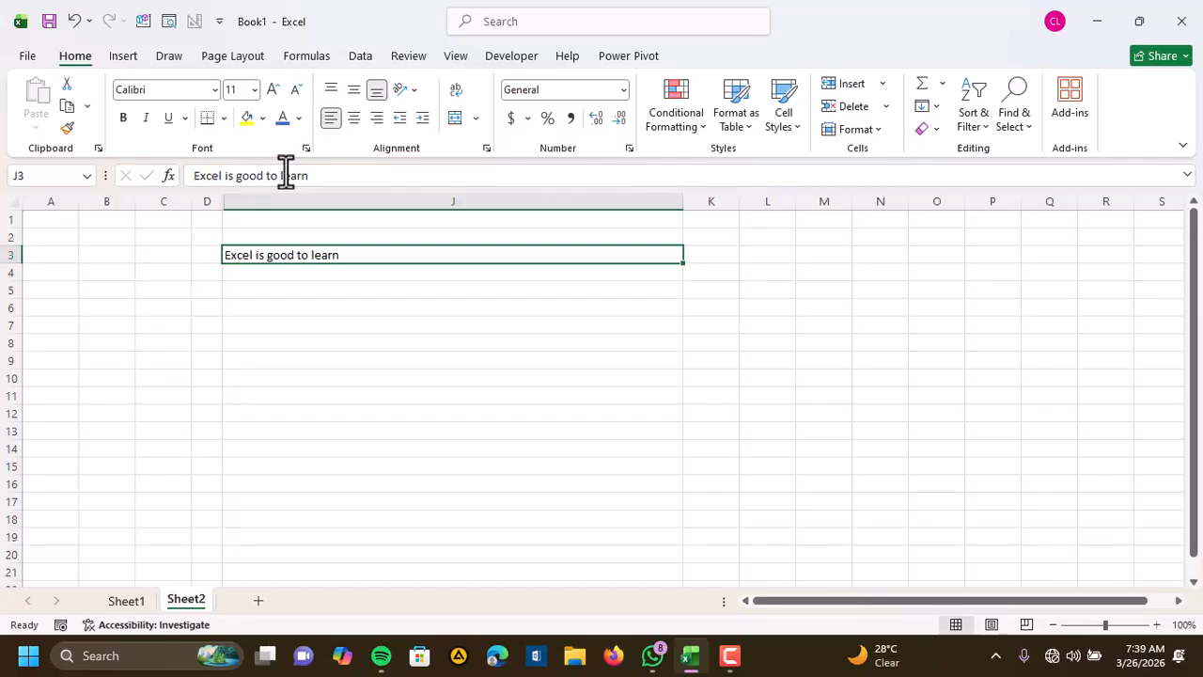
pyautogui.click(376, 118)
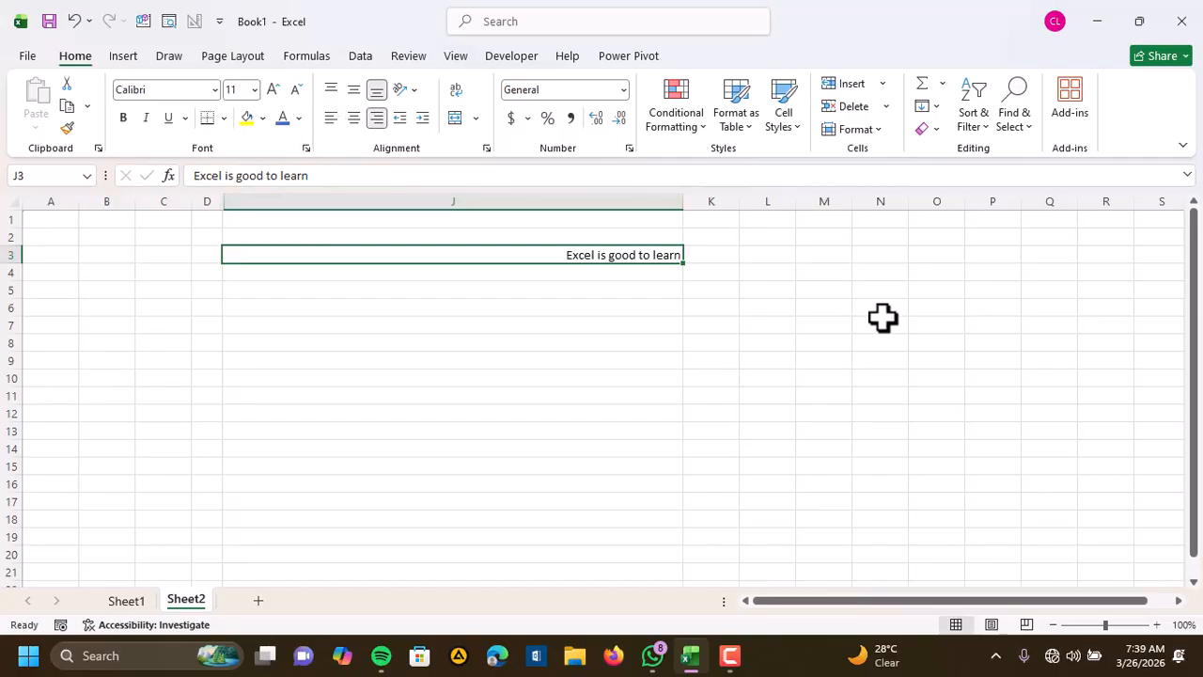
pyautogui.click(355, 119)
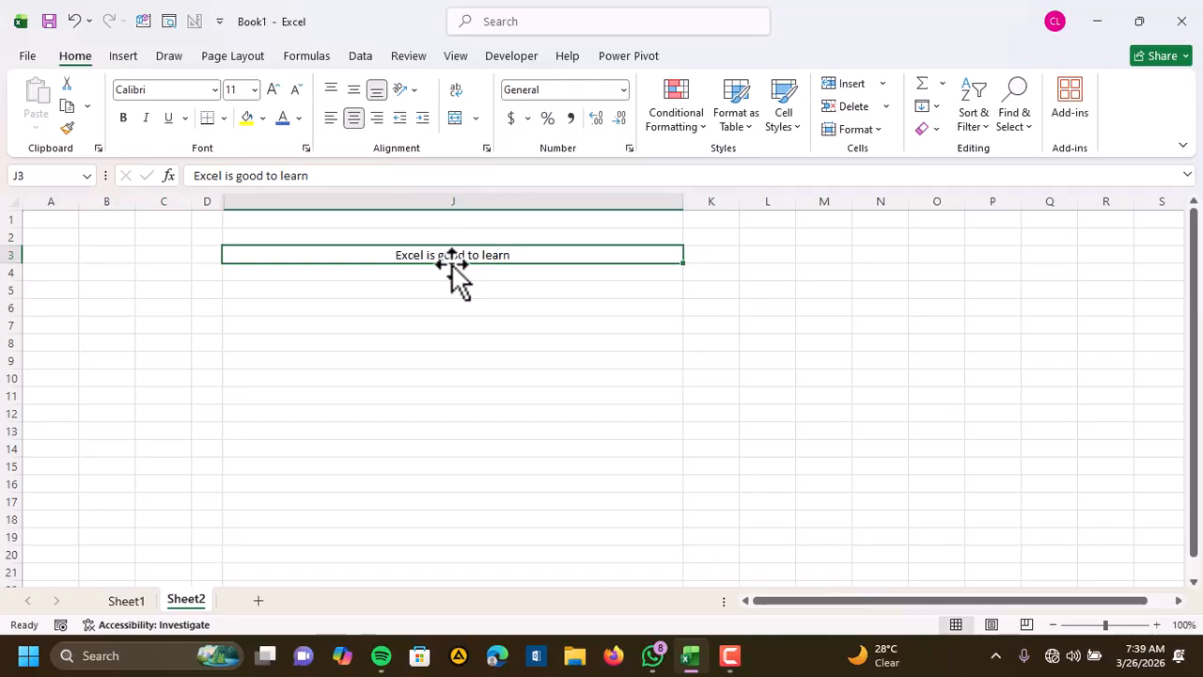
# Enlarge row 3 to about seven times its height and try middle, top and bottom vertical alignment on J3, finishing with bottom
pyautogui.click(356, 94)
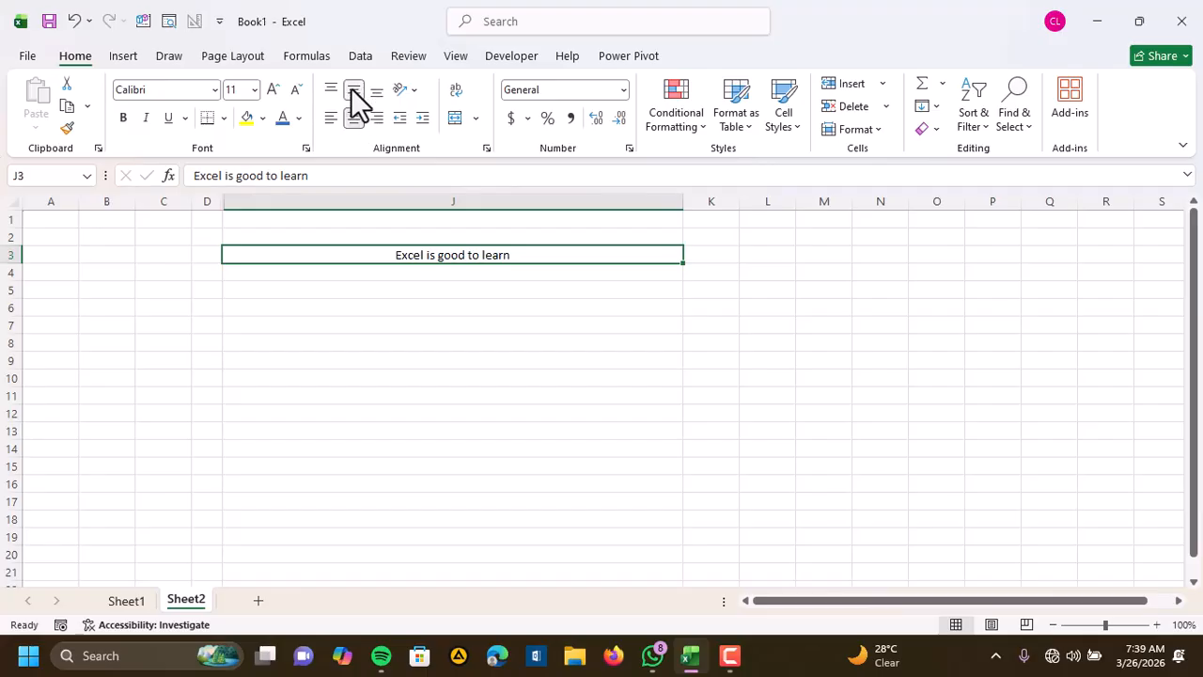
pyautogui.click(376, 91)
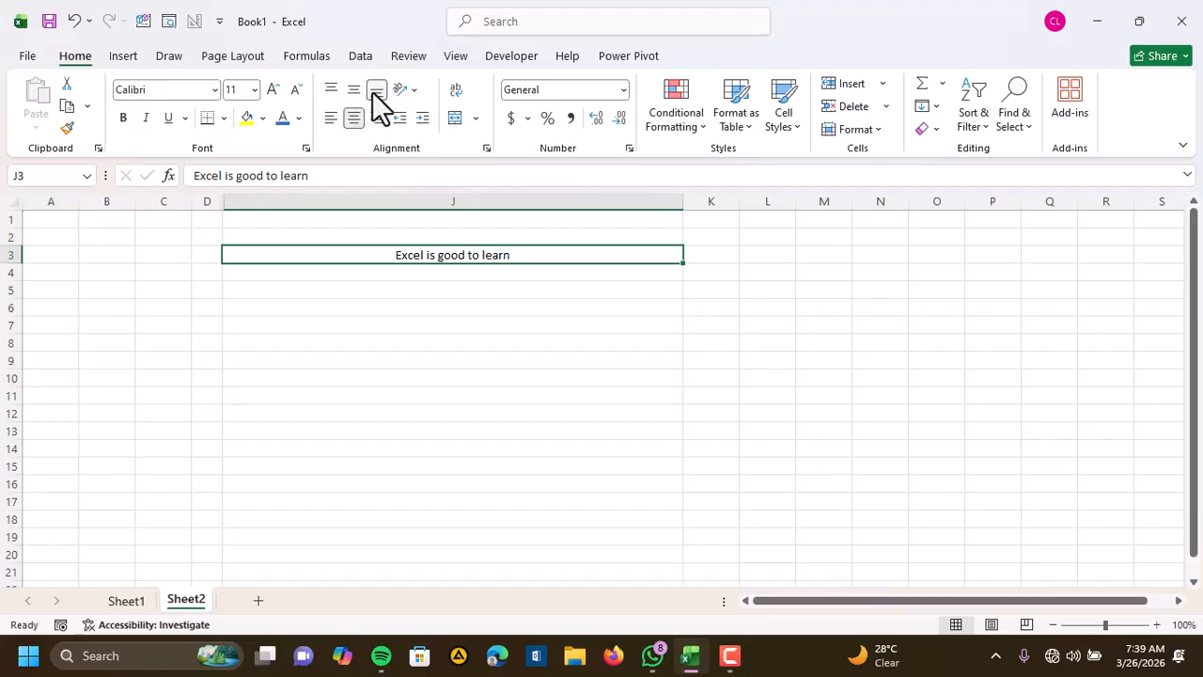
pyautogui.moveTo(18, 264); pyautogui.dragTo(30, 376)
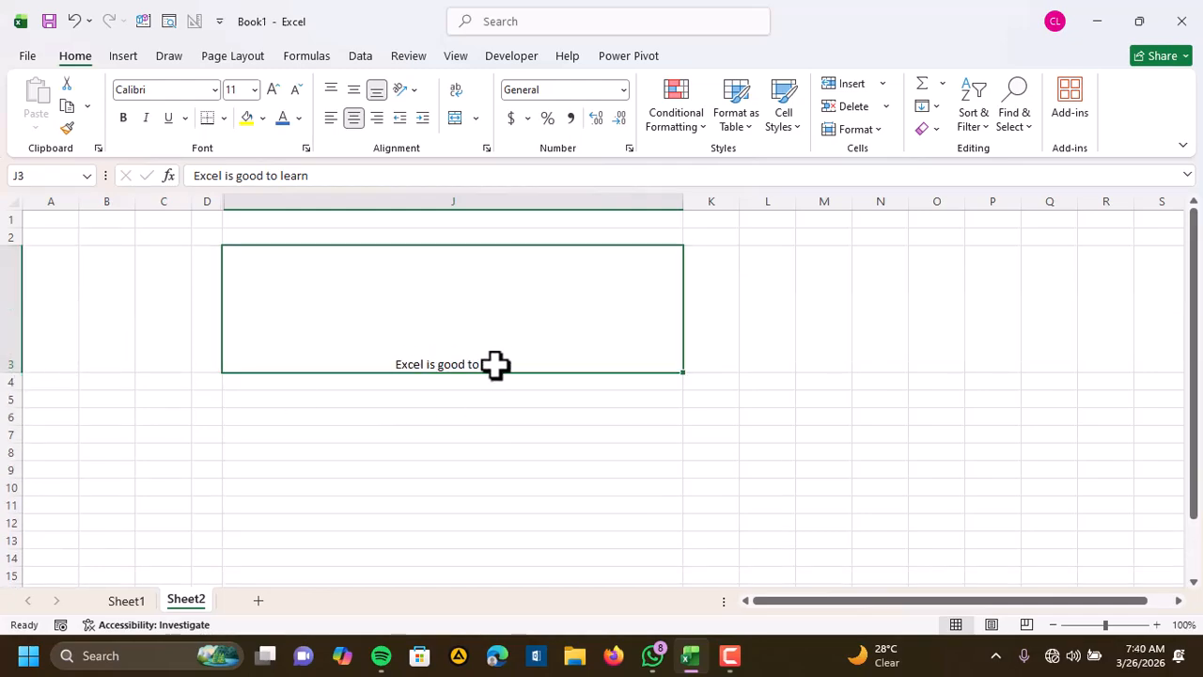
pyautogui.click(353, 92)
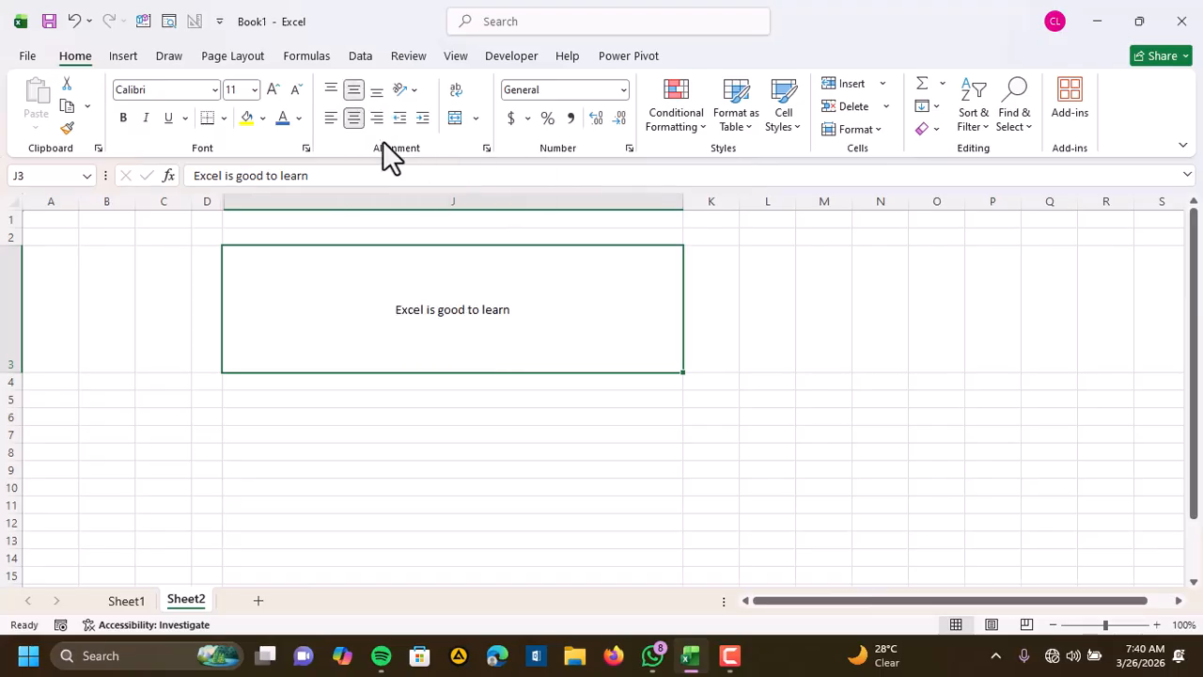
pyautogui.click(334, 89)
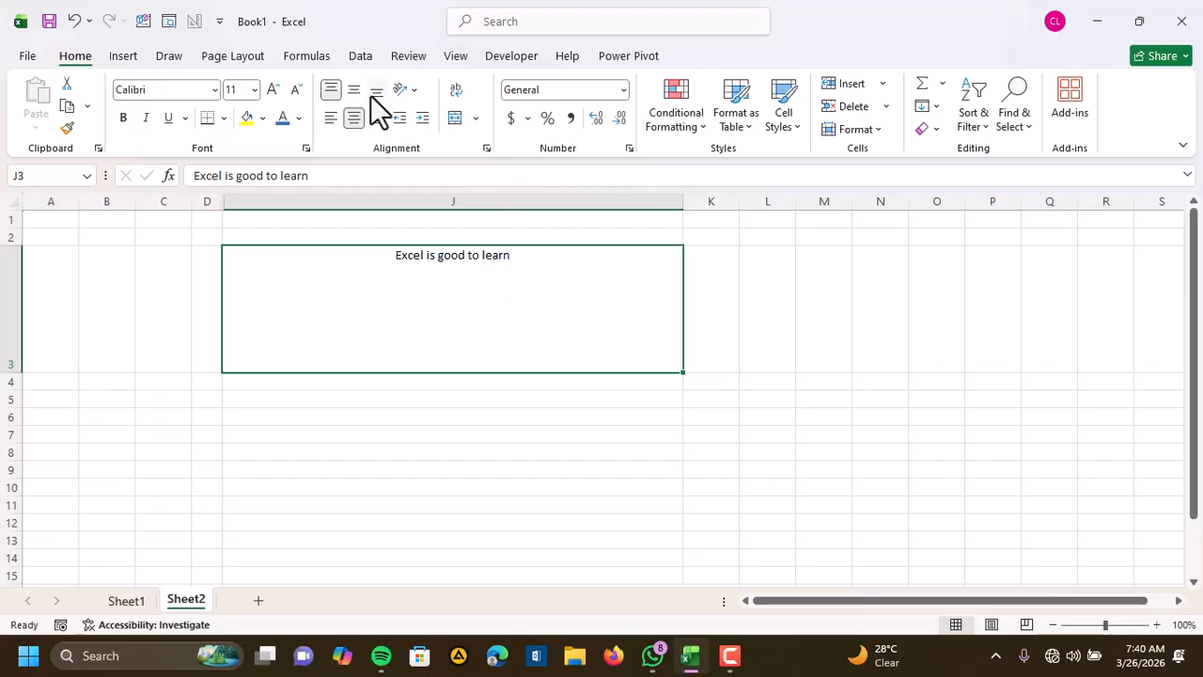
pyautogui.click(376, 91)
# Reduce row 3 to about three default rows high and align the J3 text vertically to the middle
pyautogui.moveTo(14, 374); pyautogui.dragTo(33, 299)
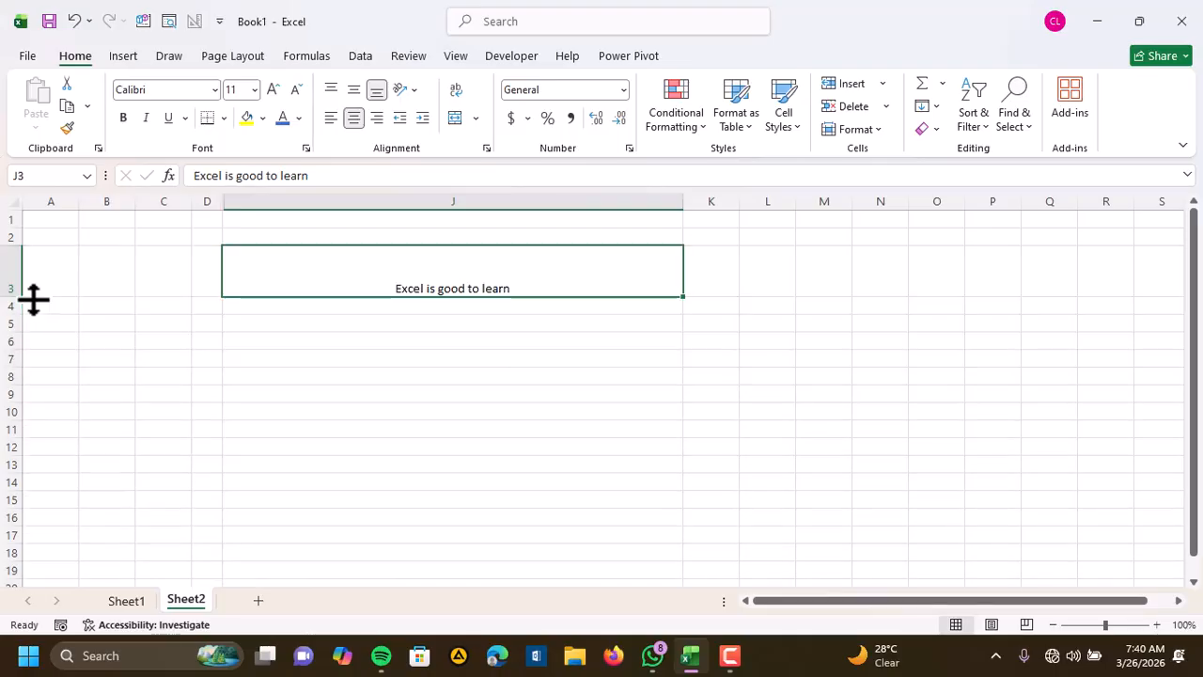
pyautogui.click(354, 89)
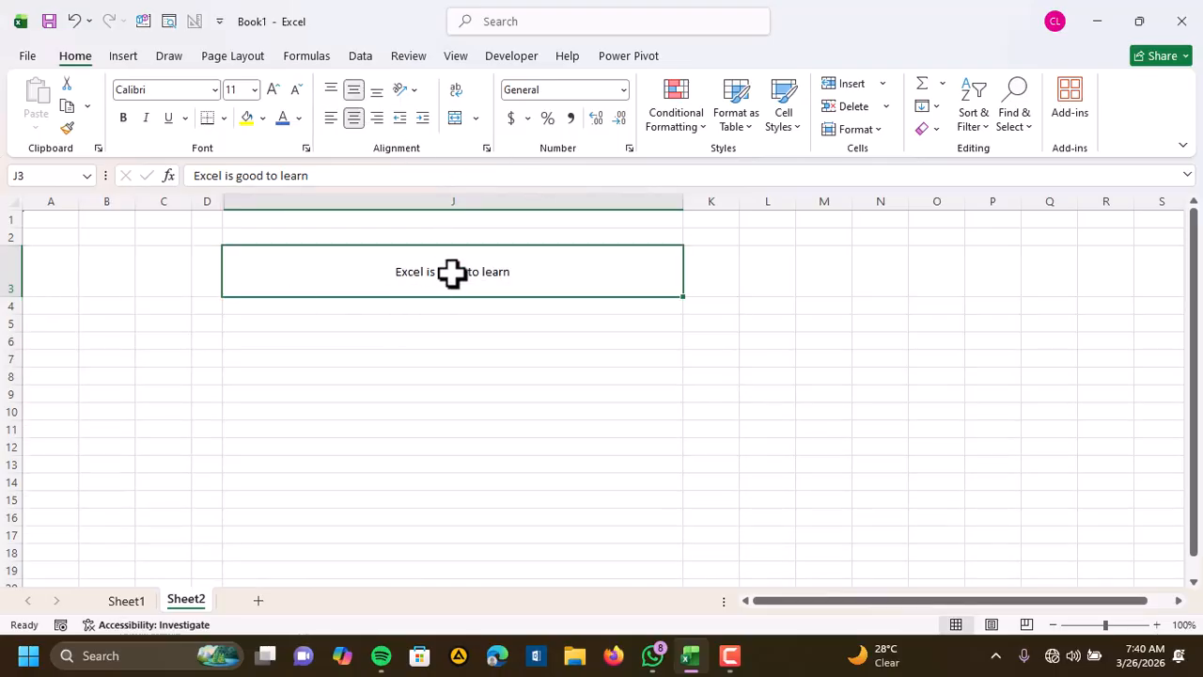
pyautogui.click(376, 92)
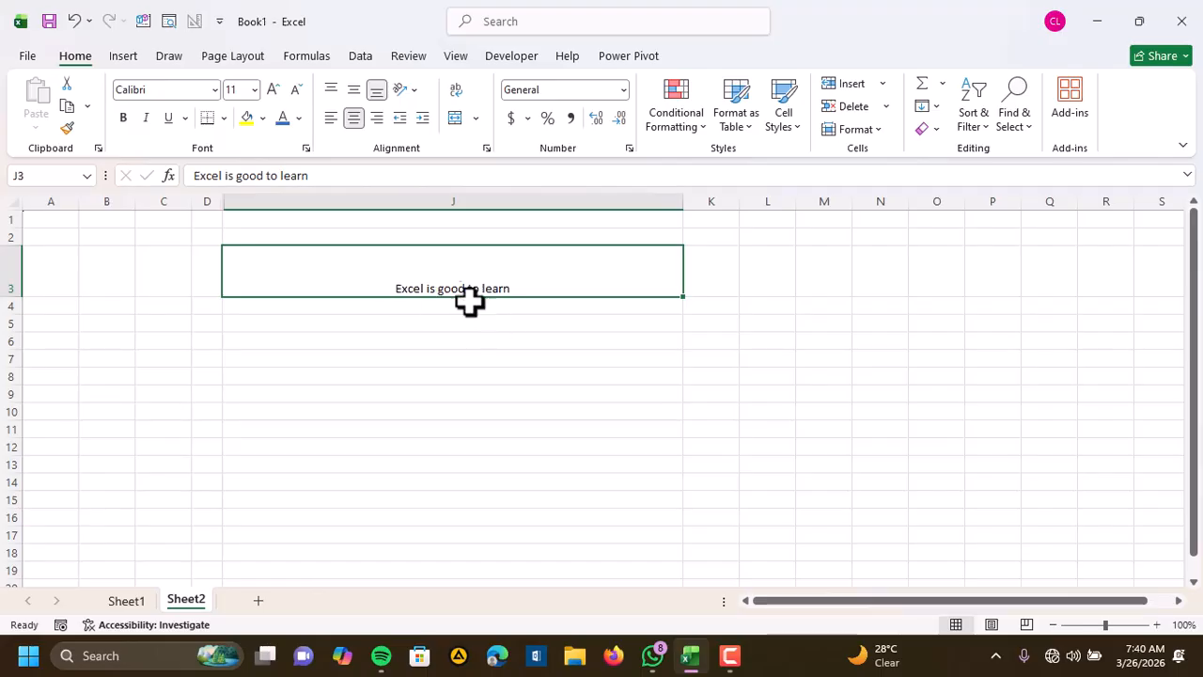
pyautogui.click(351, 90)
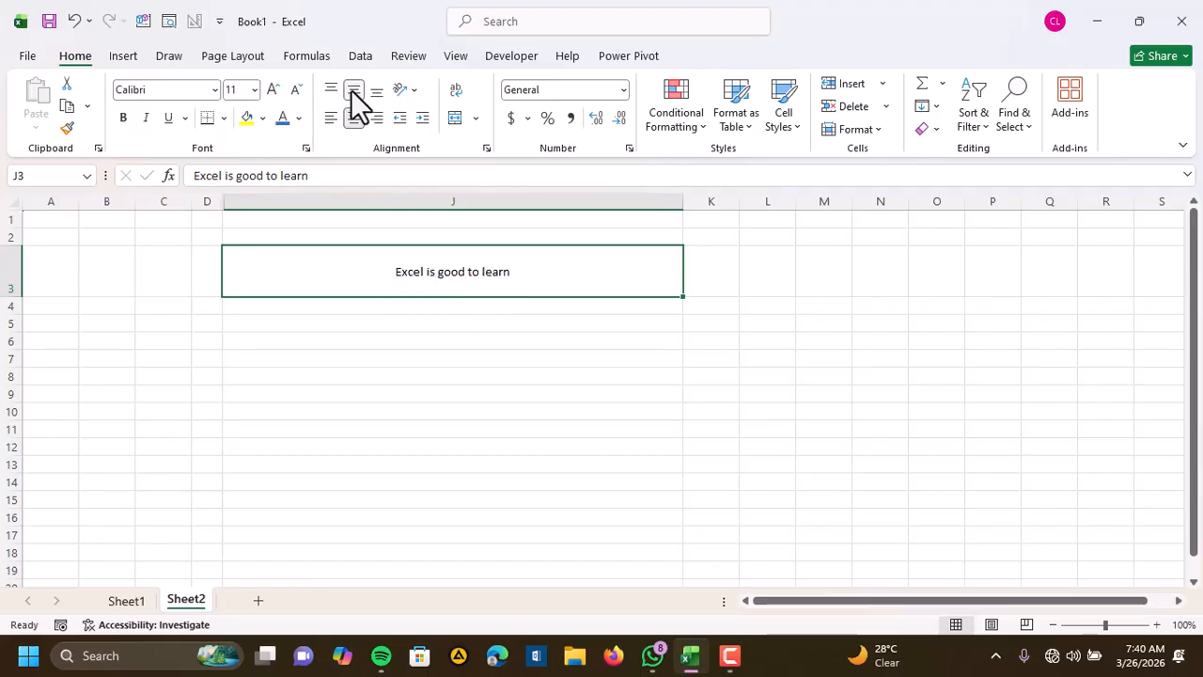
pyautogui.click(550, 342)
pyautogui.click(431, 274)
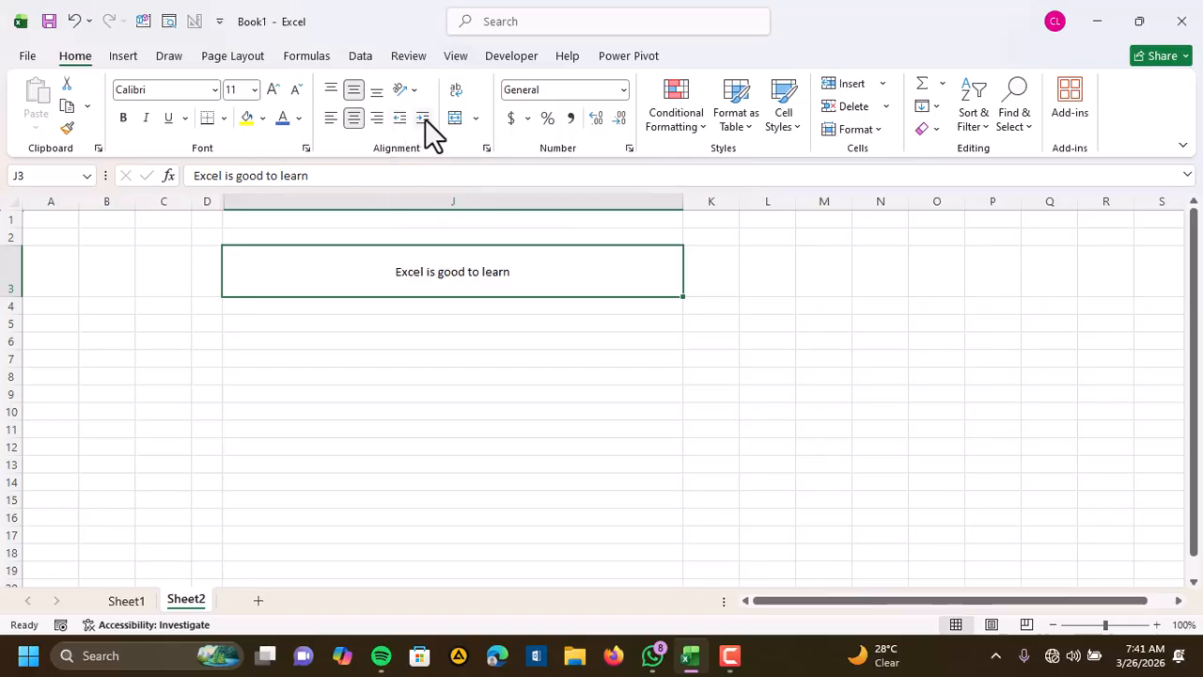
pyautogui.doubleClick(393, 277)
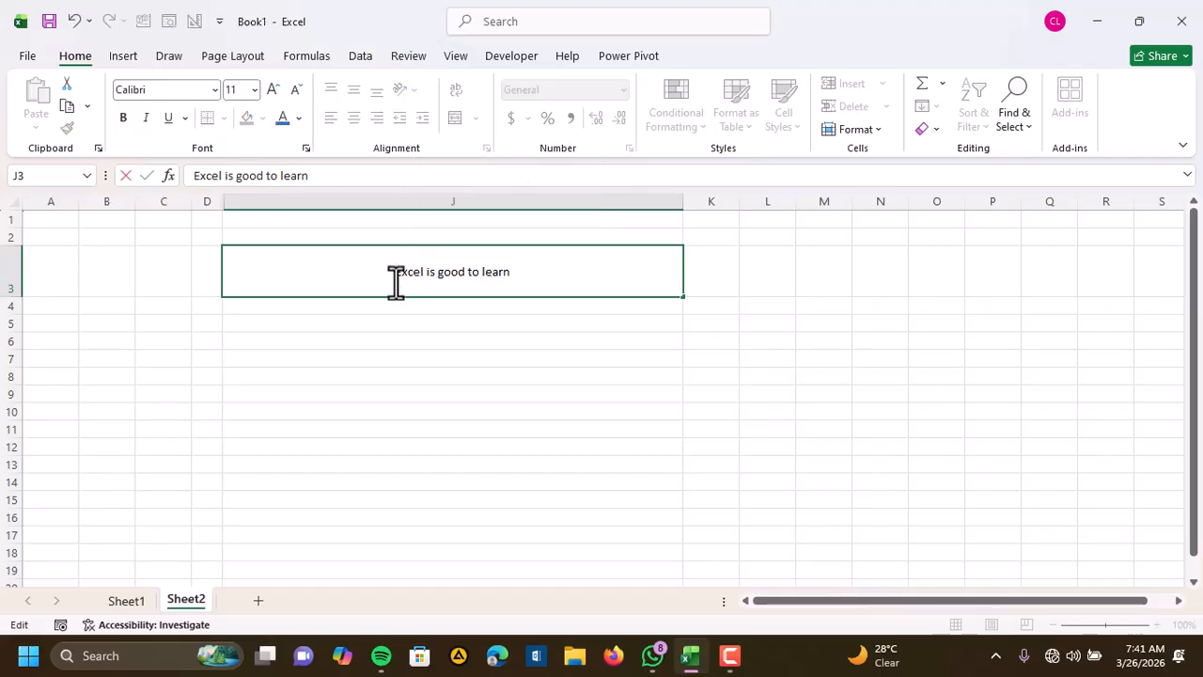
pyautogui.click(470, 352)
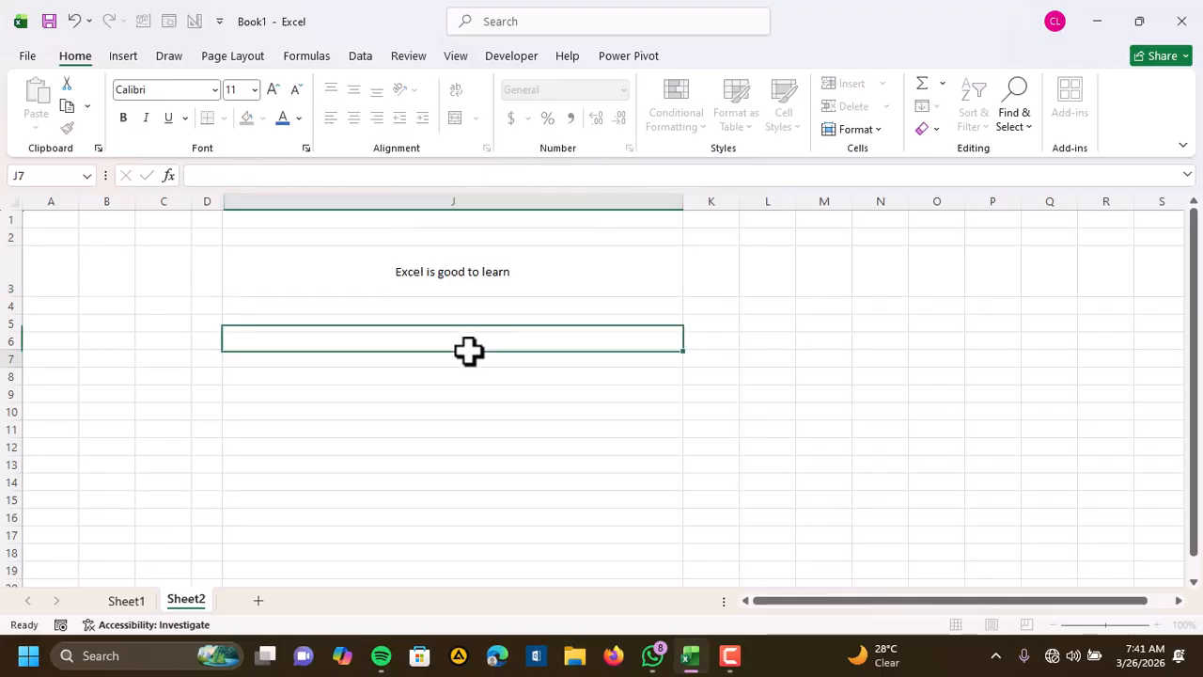
# Left-align the text in J3, and try one indent increase on it before undoing that indent
pyautogui.click(471, 272)
pyautogui.click(331, 118)
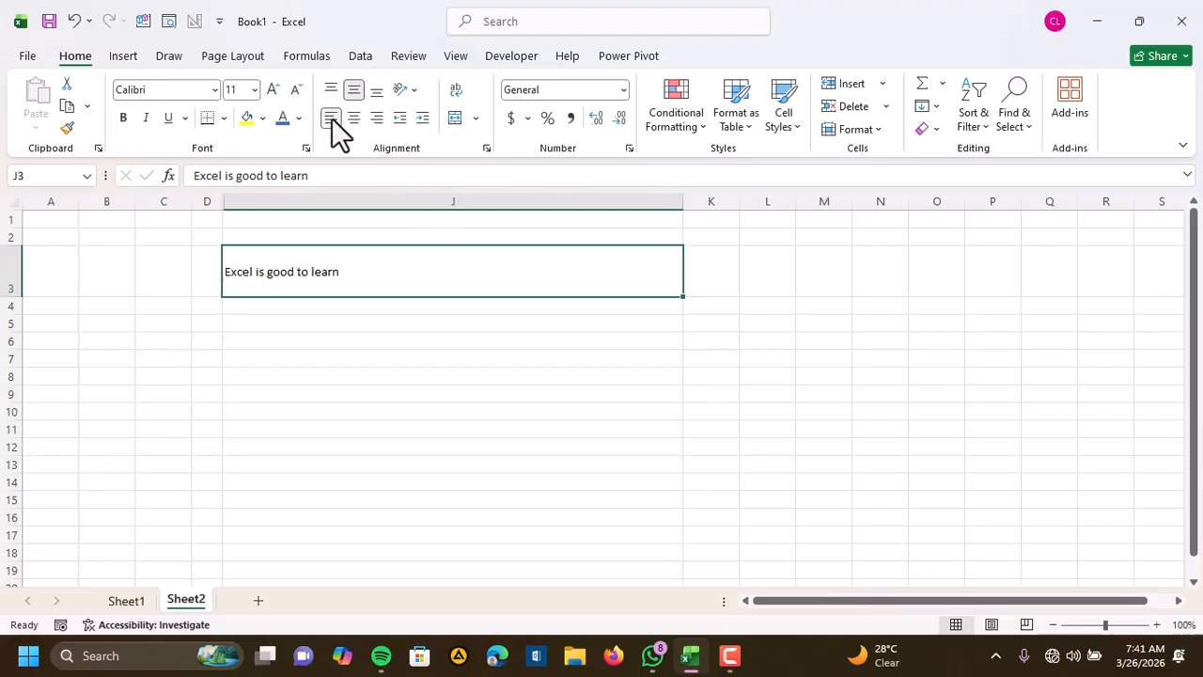
pyautogui.click(423, 123)
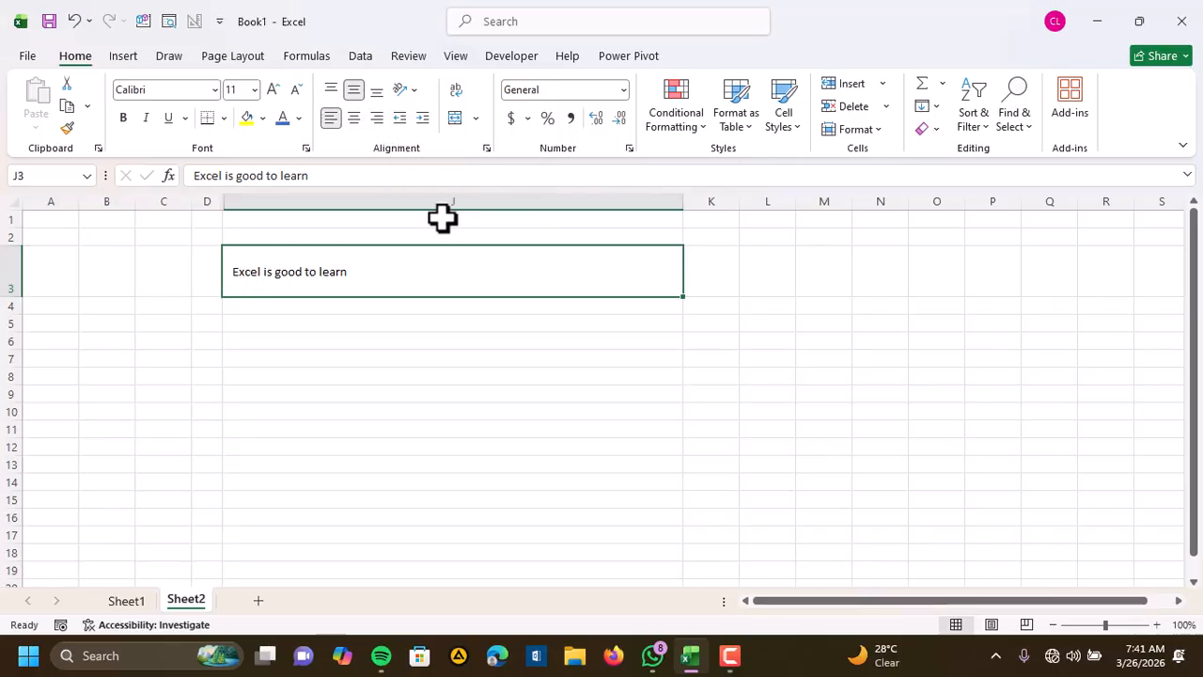
pyautogui.hotkey('ctrl', 'z')
# Increase the indent of the text in cell J3 by one level
pyautogui.click(398, 337)
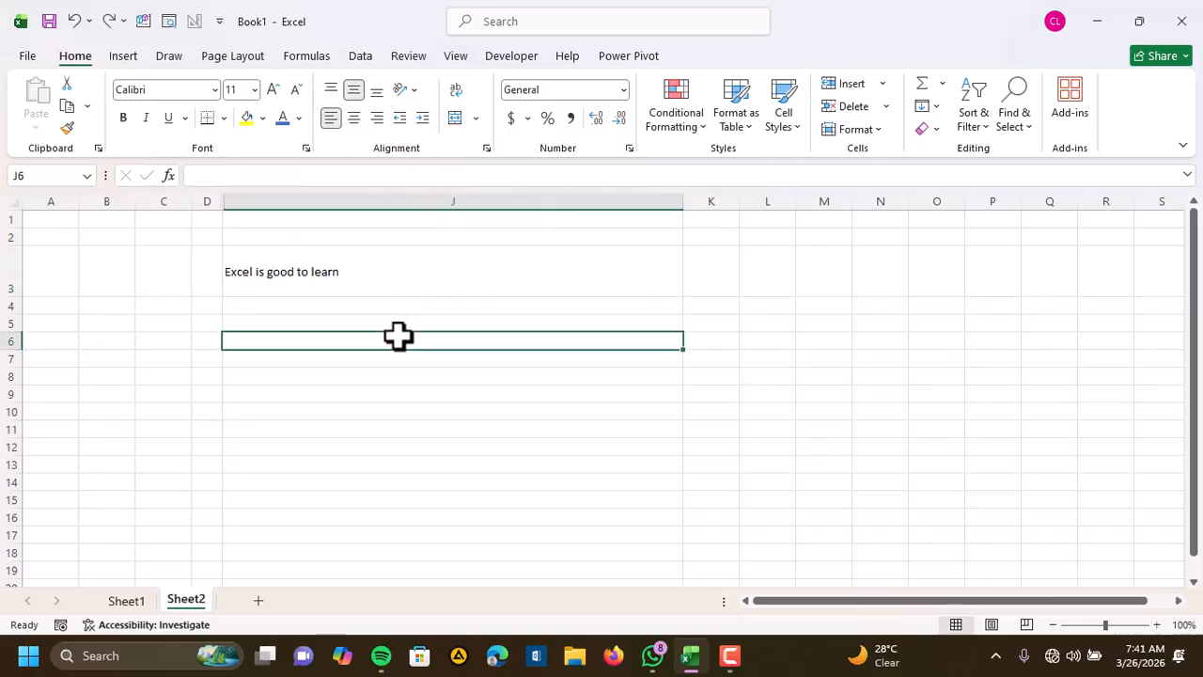
pyautogui.click(381, 292)
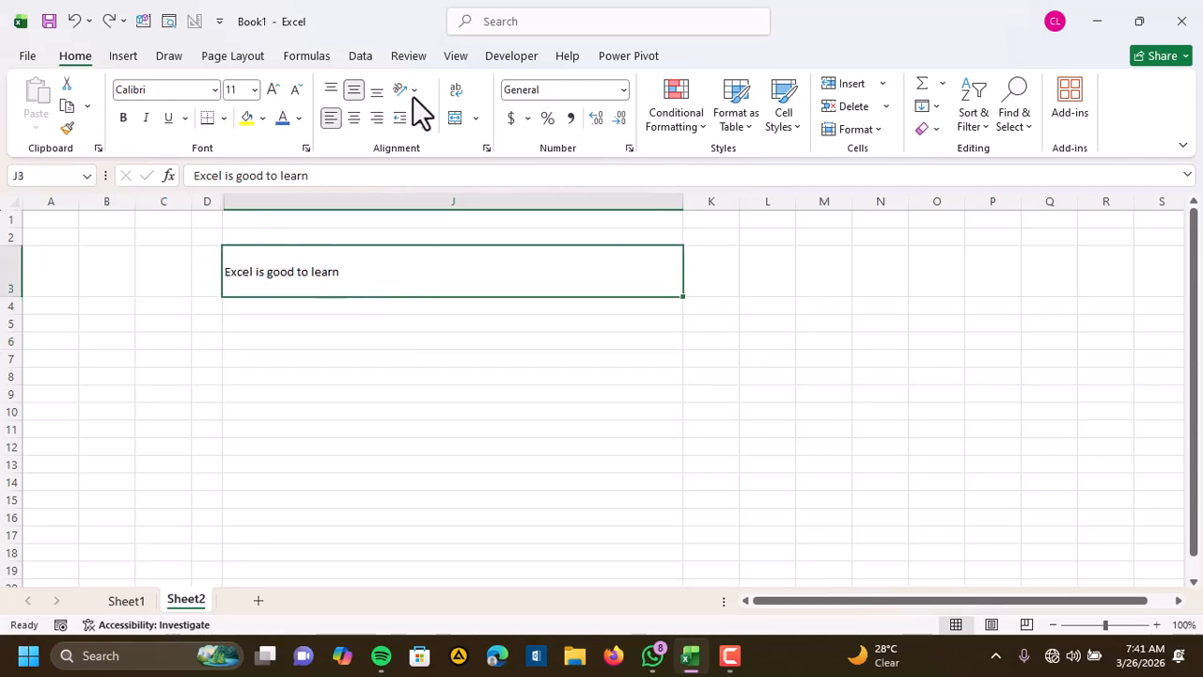
pyautogui.click(423, 119)
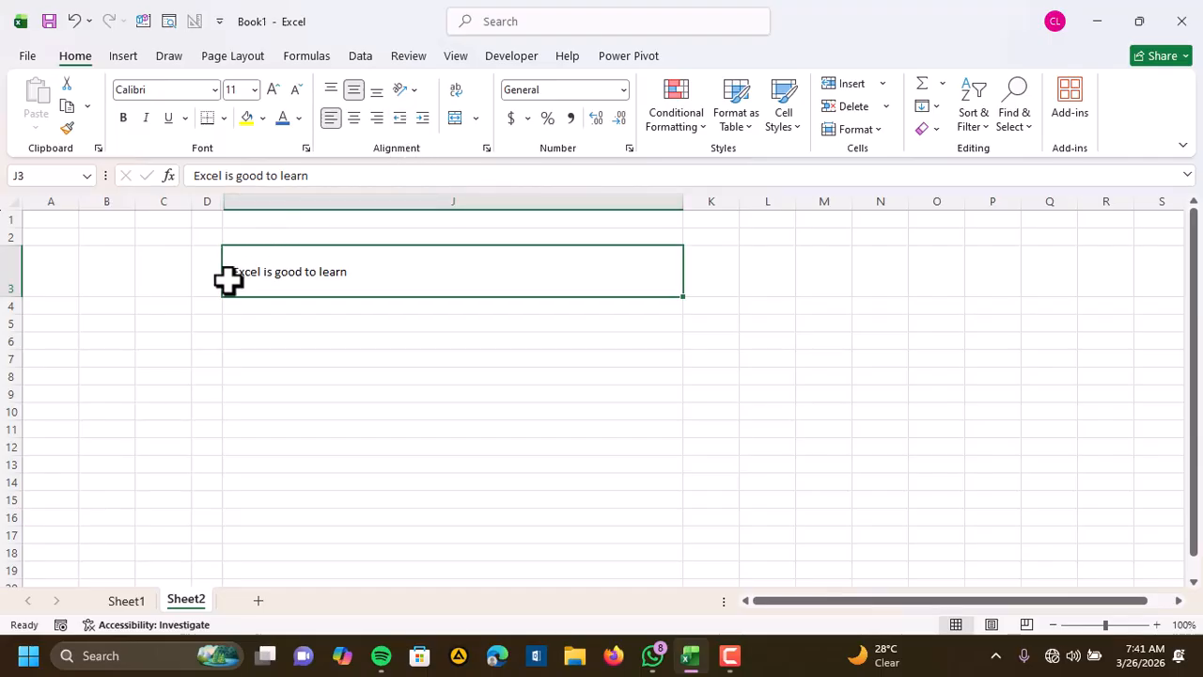
# Add a line break after "Excel is good to learn" in J3 and enter "thieolaoeeh" as the second line
pyautogui.doubleClick(350, 273)
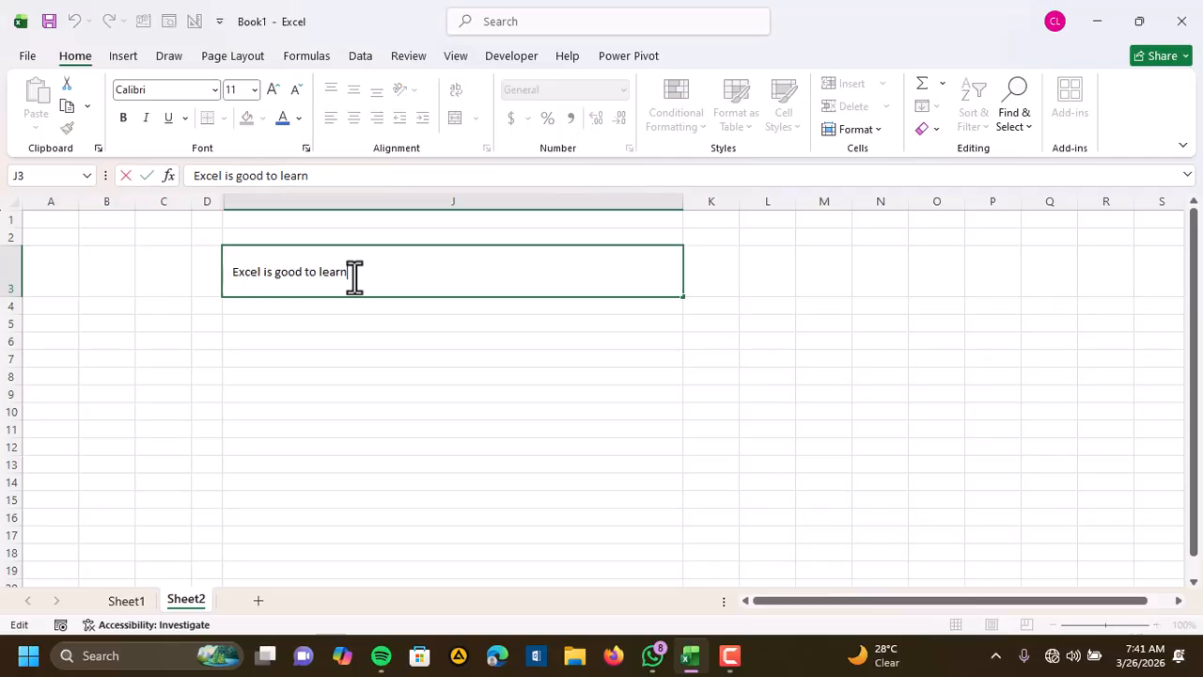
pyautogui.press('Return')
pyautogui.doubleClick(354, 275)
pyautogui.hotkey('alt', 'Return')
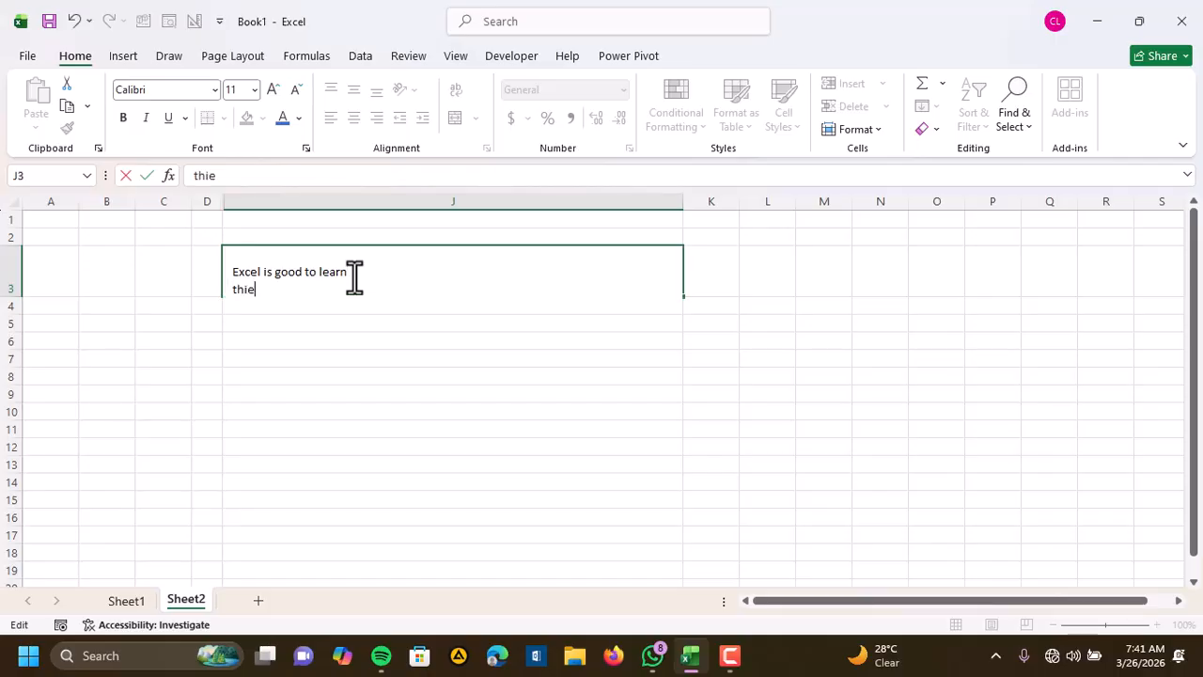
pyautogui.press('Return')
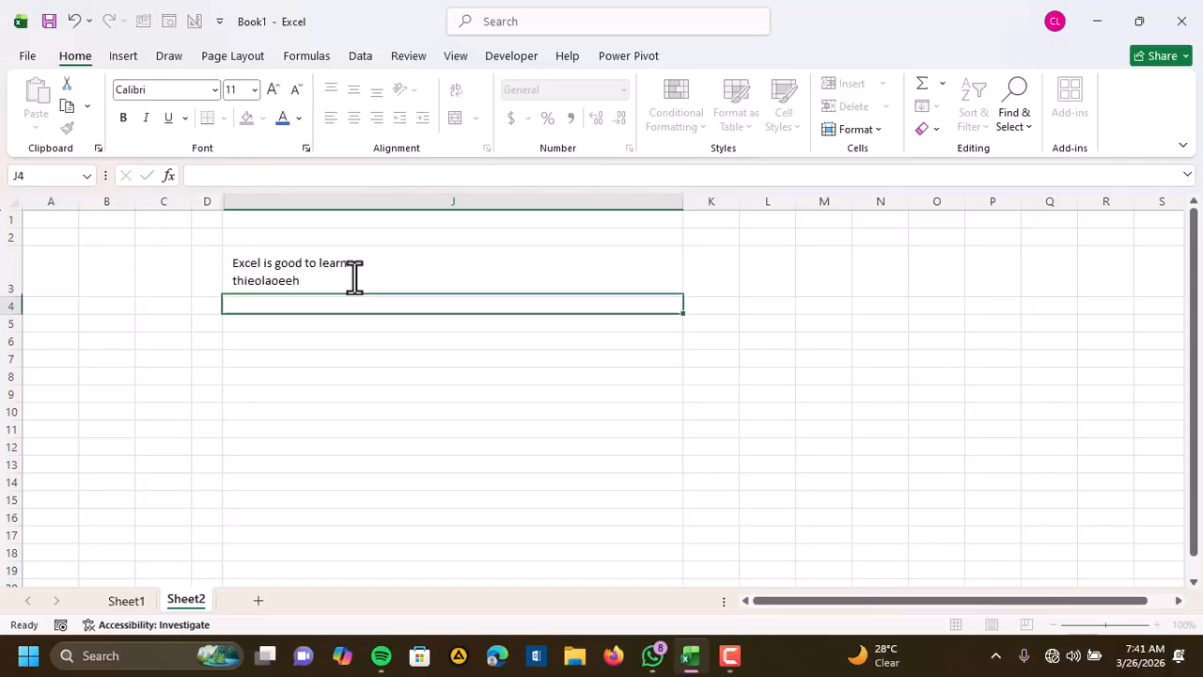
# Add a third line reading "iroehoehoeeooeeo" below the existing two lines of text in J3
pyautogui.doubleClick(343, 274)
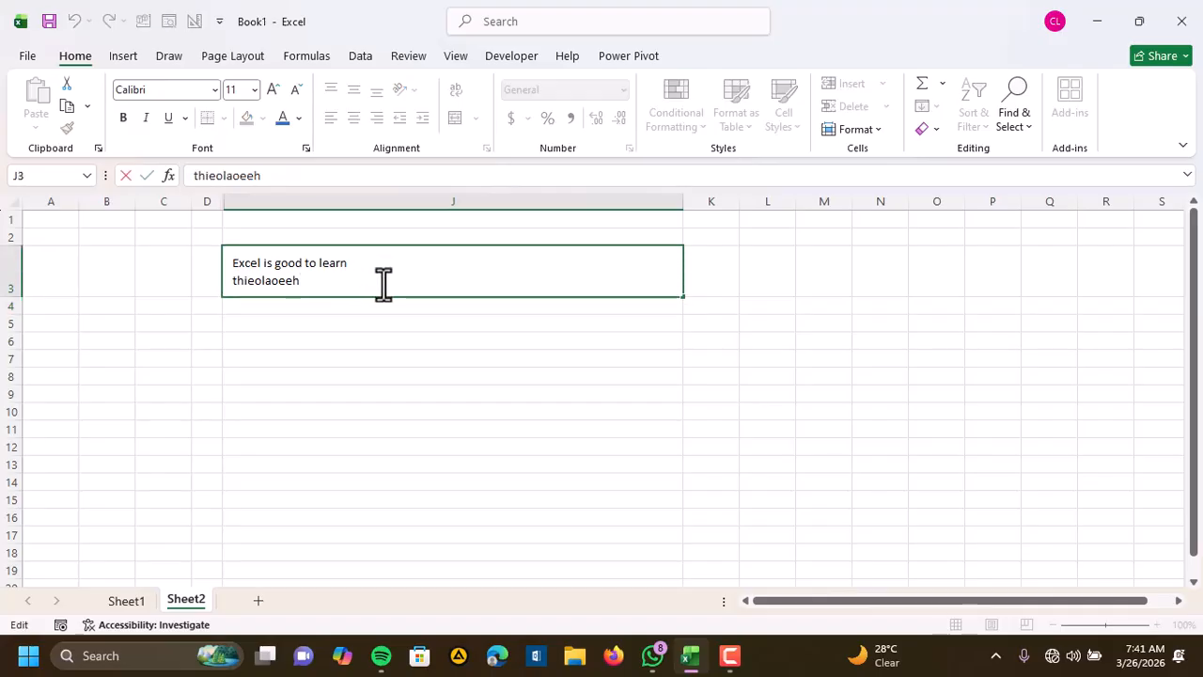
pyautogui.hotkey('alt', 'Return')
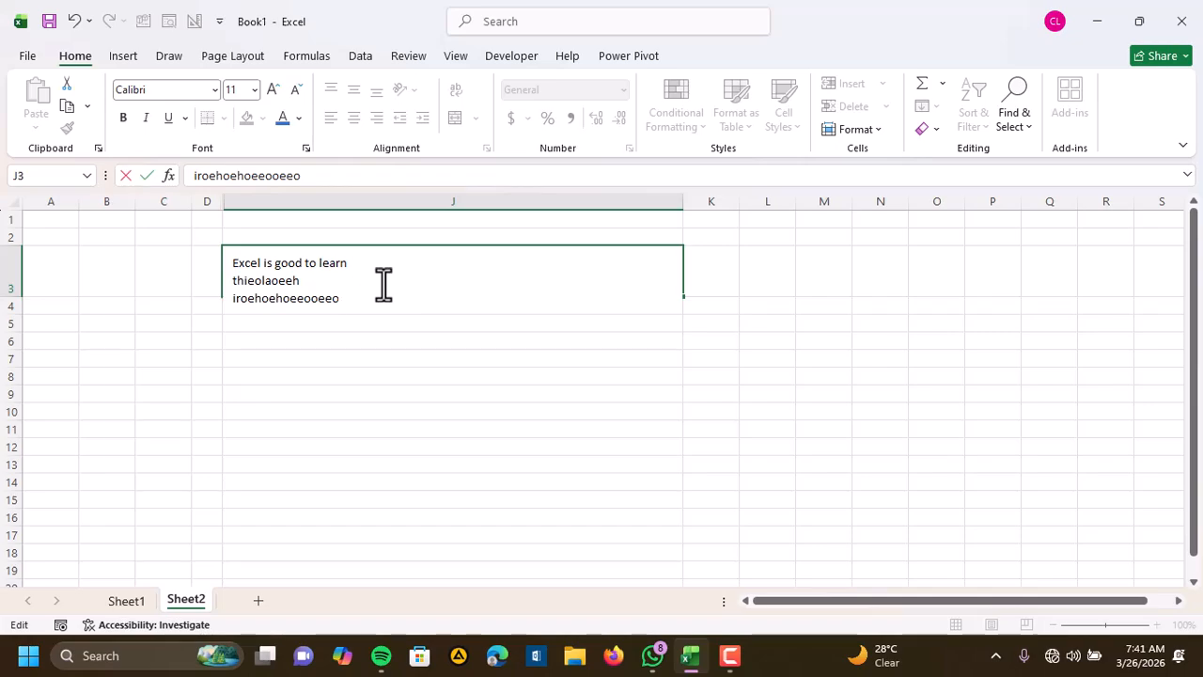
pyautogui.click(524, 422)
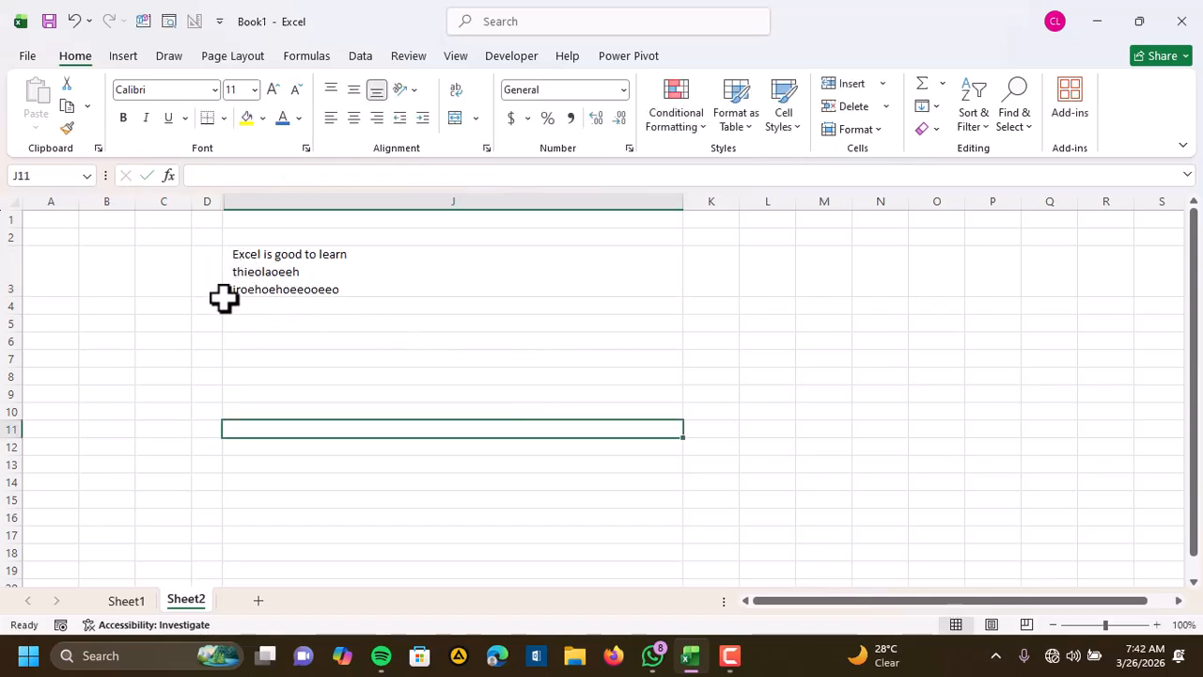
# Decrease the indent of J3 by one level, then increase it once and decrease it again
pyautogui.click(301, 260)
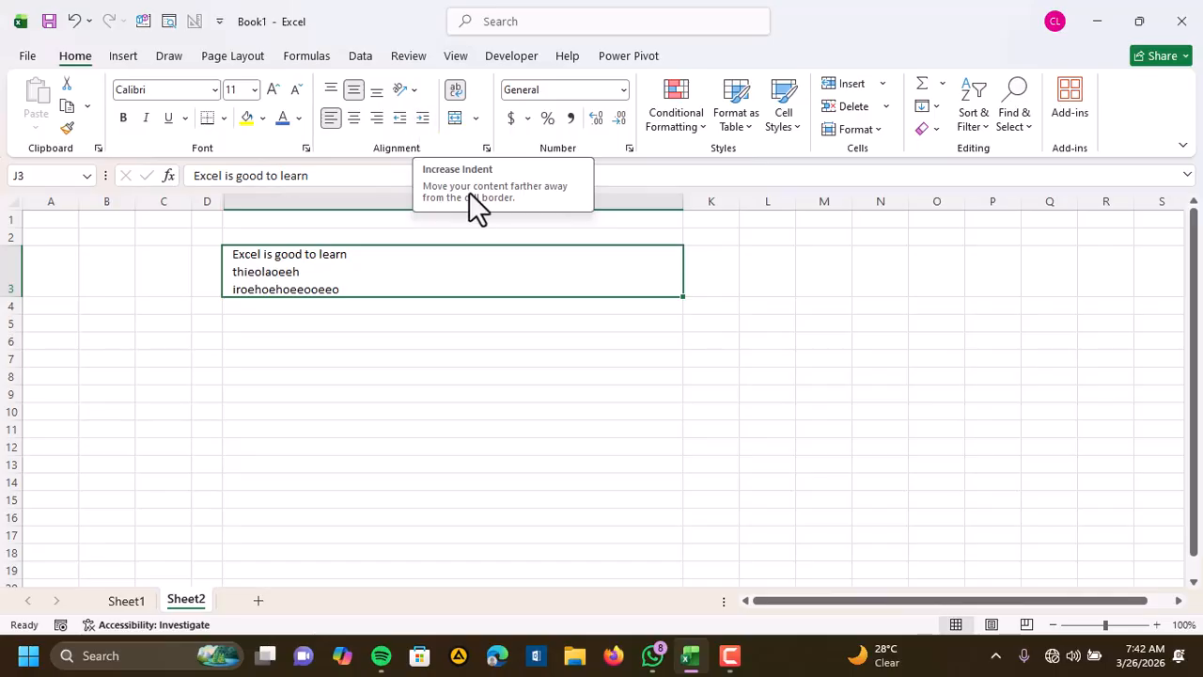
pyautogui.click(400, 120)
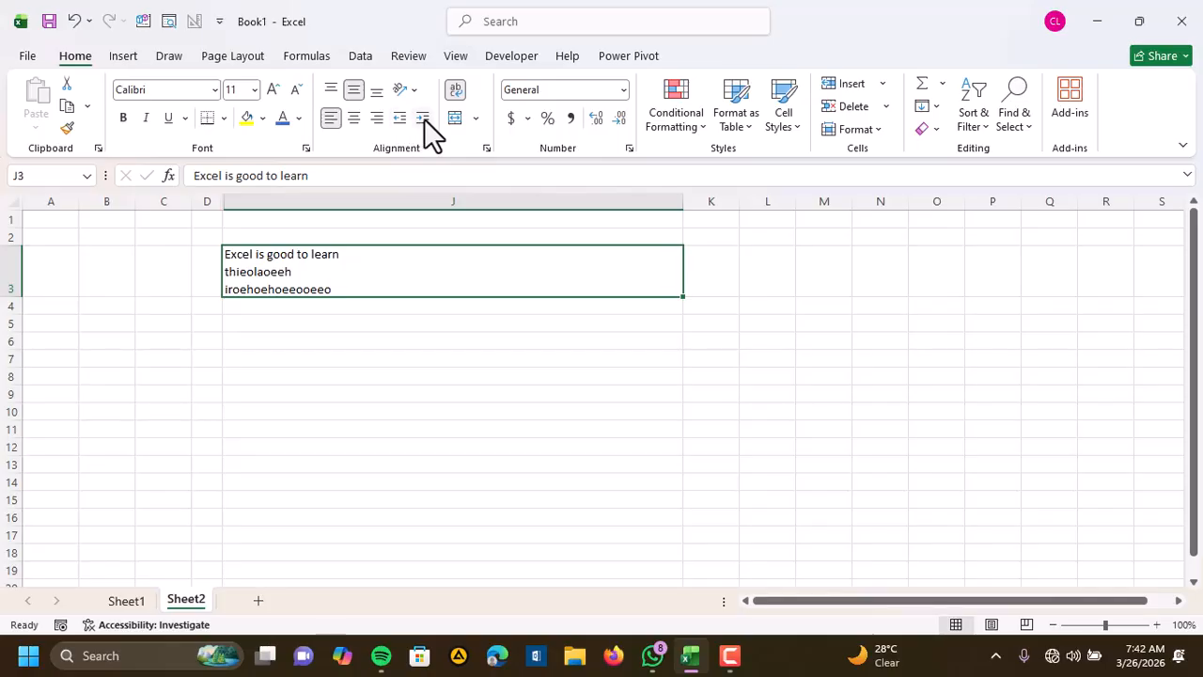
pyautogui.click(423, 120)
pyautogui.click(399, 119)
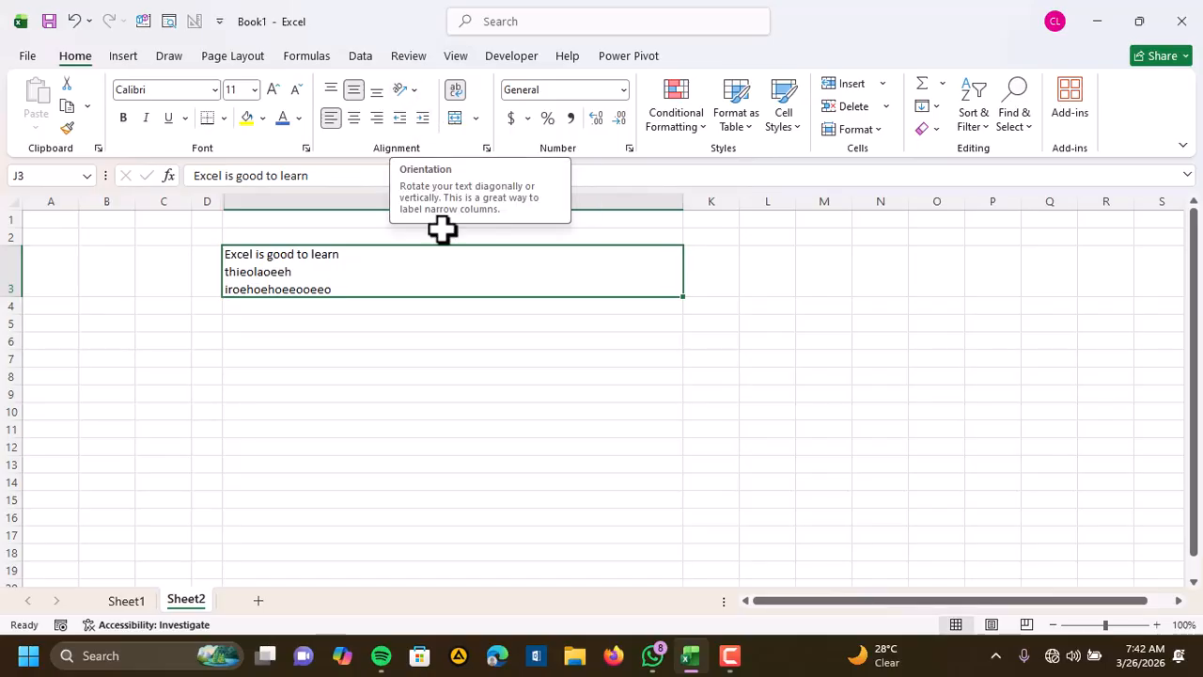
# Enter a sample first name in lowercase in cell J5
pyautogui.click(296, 322)
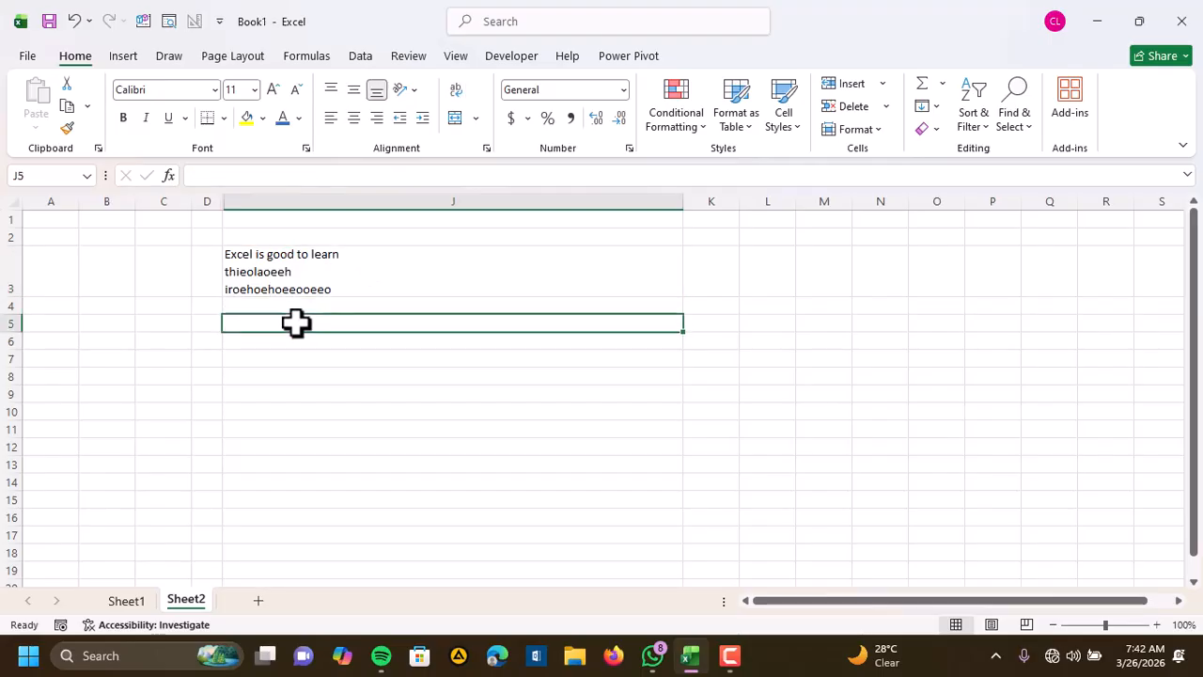
pyautogui.write('lachris')
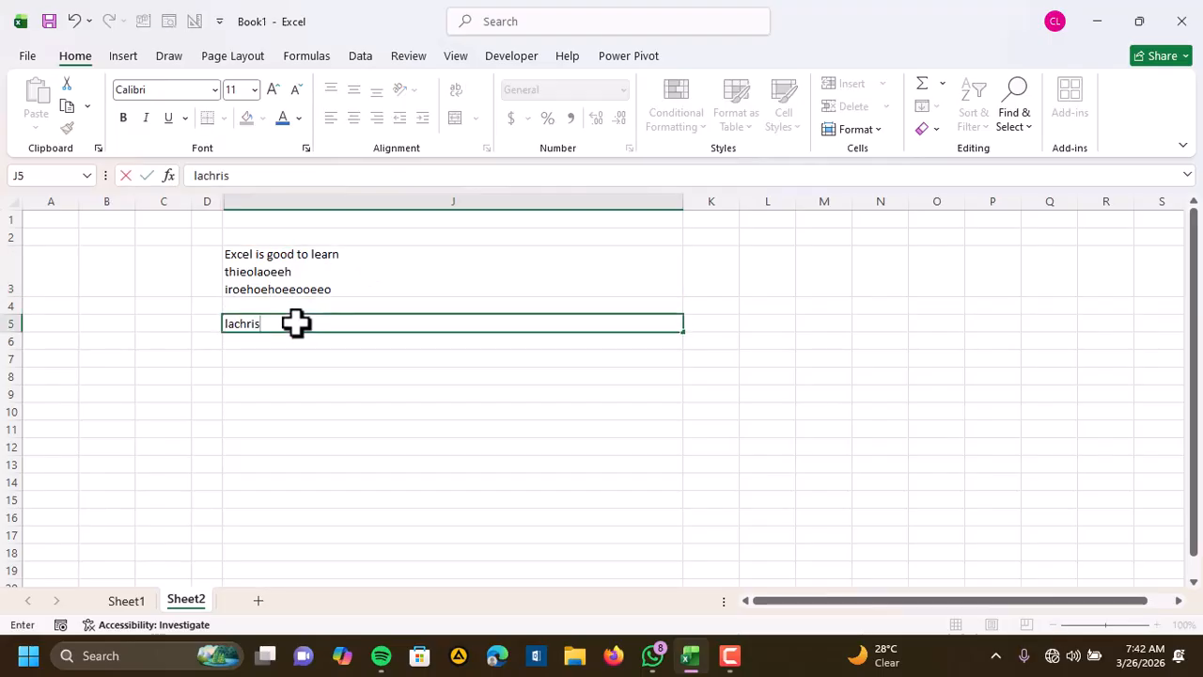
pyautogui.press('Return')
# Try the Angle Counterclockwise orientation and then Angle Clockwise on the name in J5
pyautogui.click(320, 325)
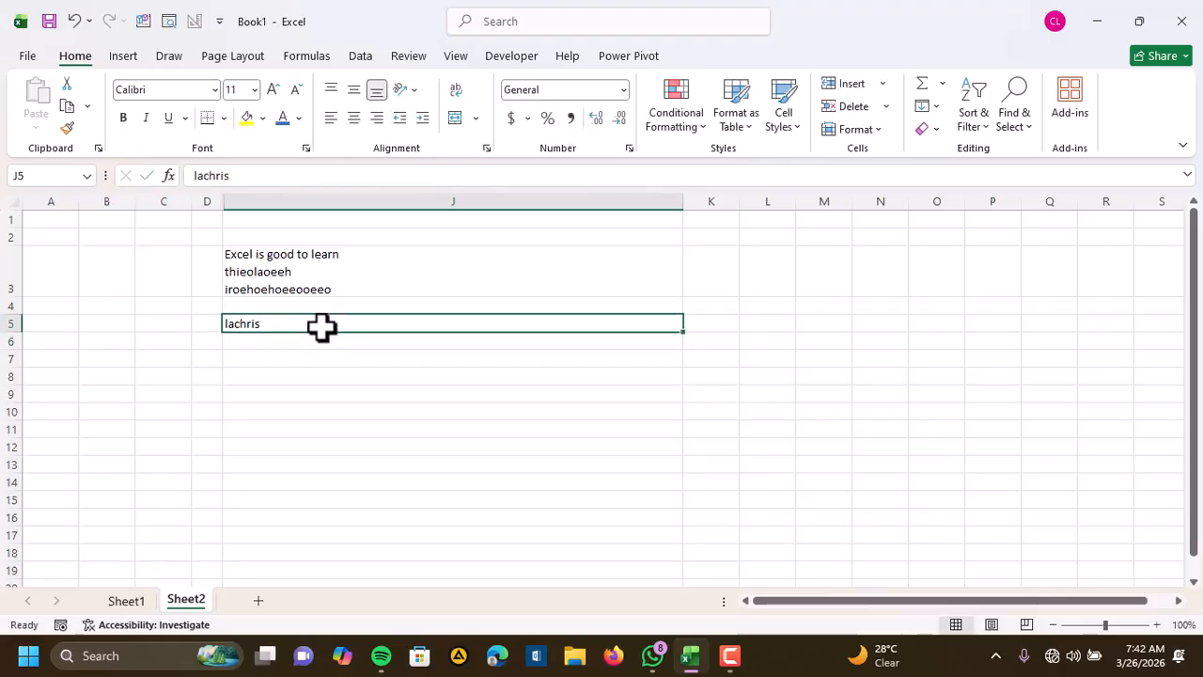
pyautogui.click(416, 87)
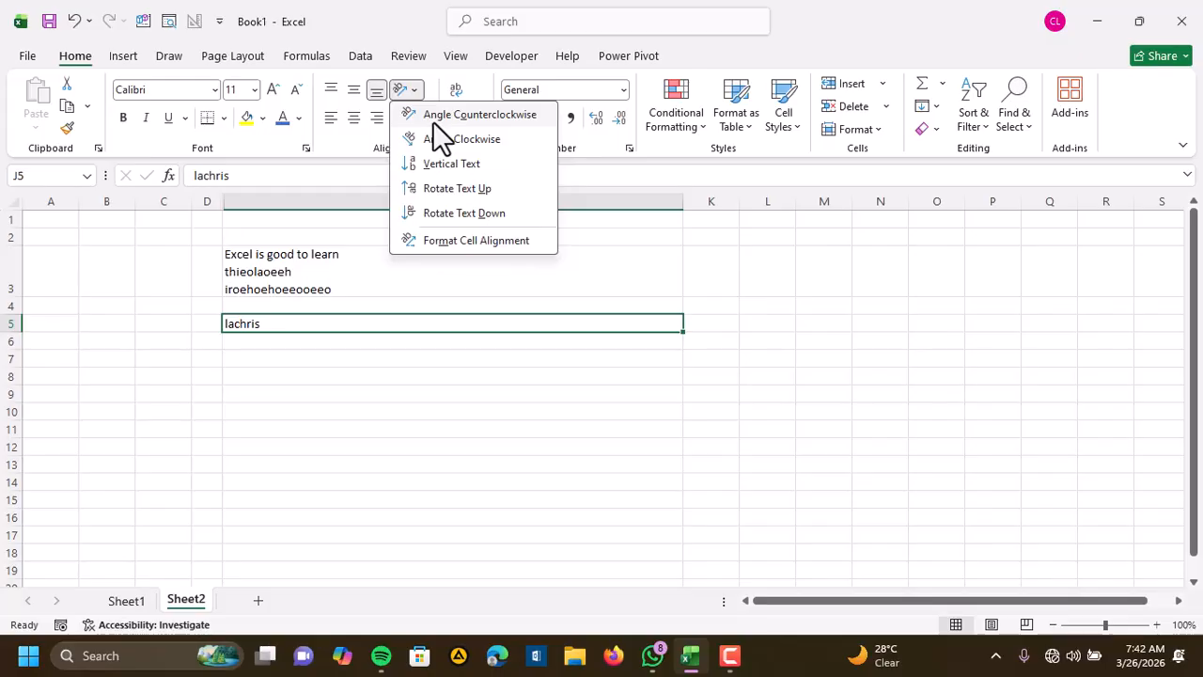
pyautogui.click(434, 121)
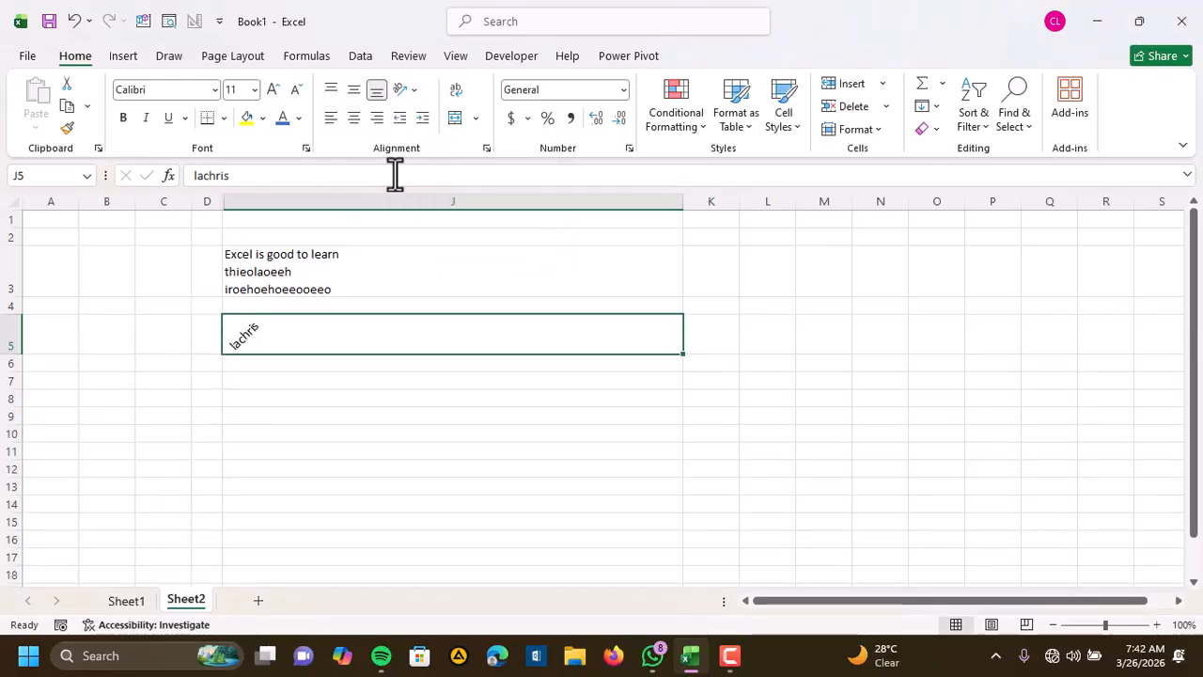
pyautogui.click(415, 87)
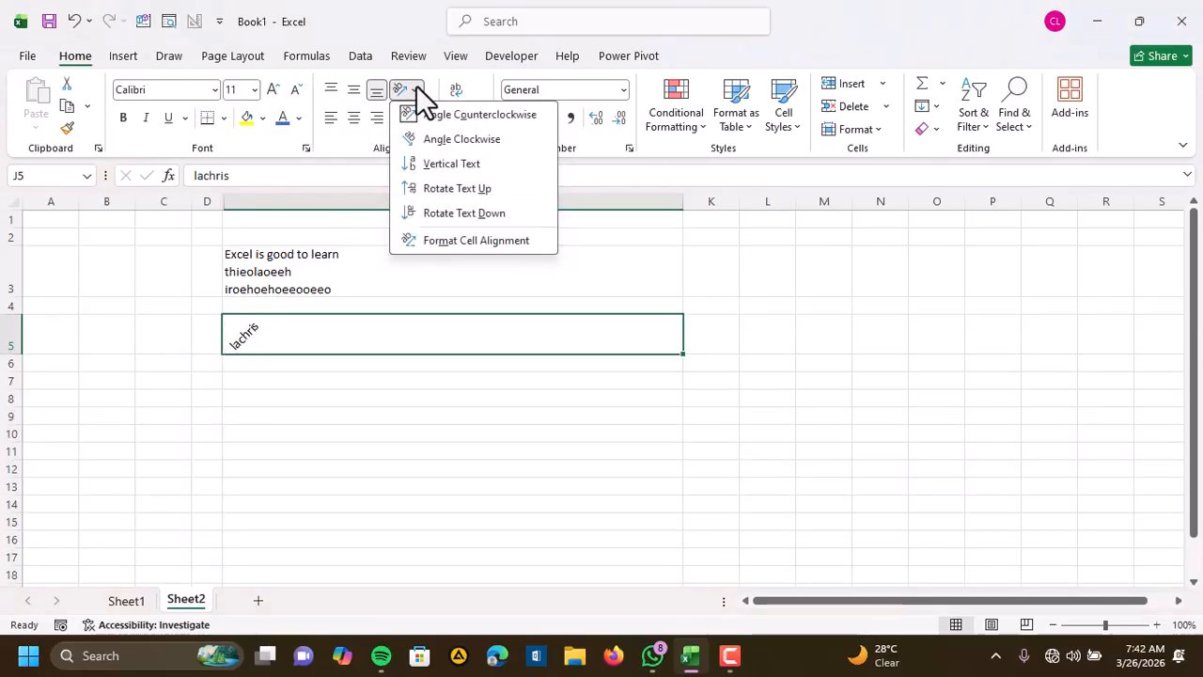
pyautogui.click(433, 140)
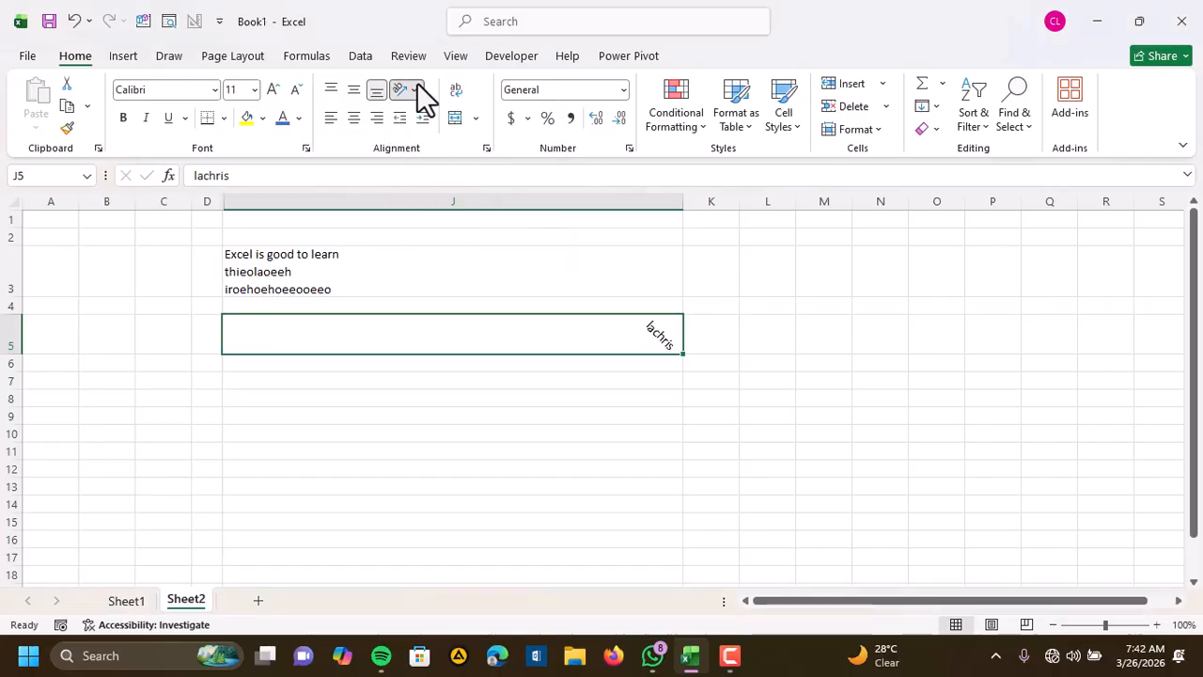
# Try Vertical Text and Rotate Text Down on the name in J5, then restore its horizontal orientation
pyautogui.click(417, 88)
pyautogui.click(441, 163)
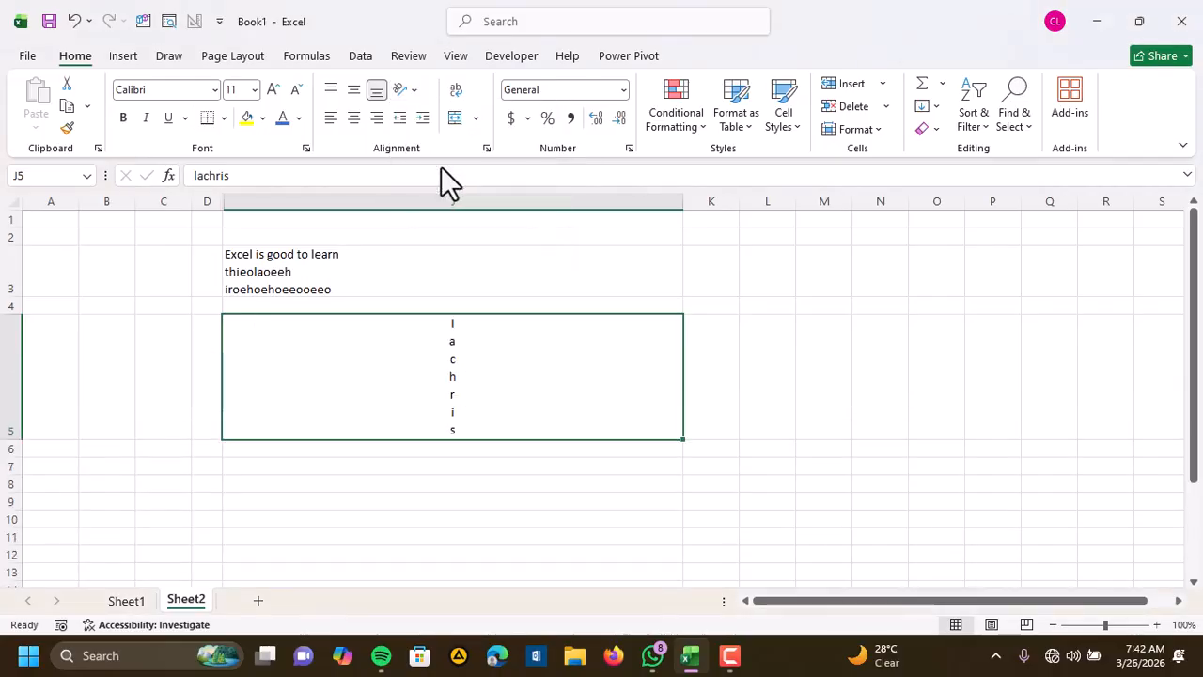
pyautogui.click(415, 91)
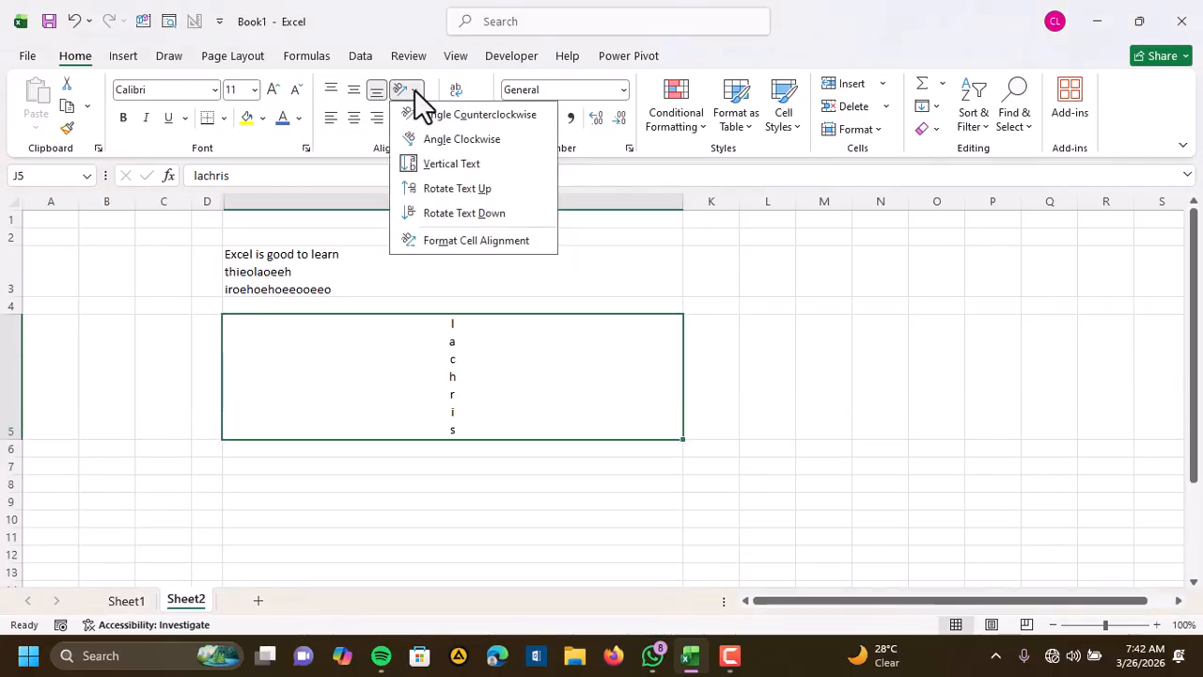
pyautogui.click(452, 211)
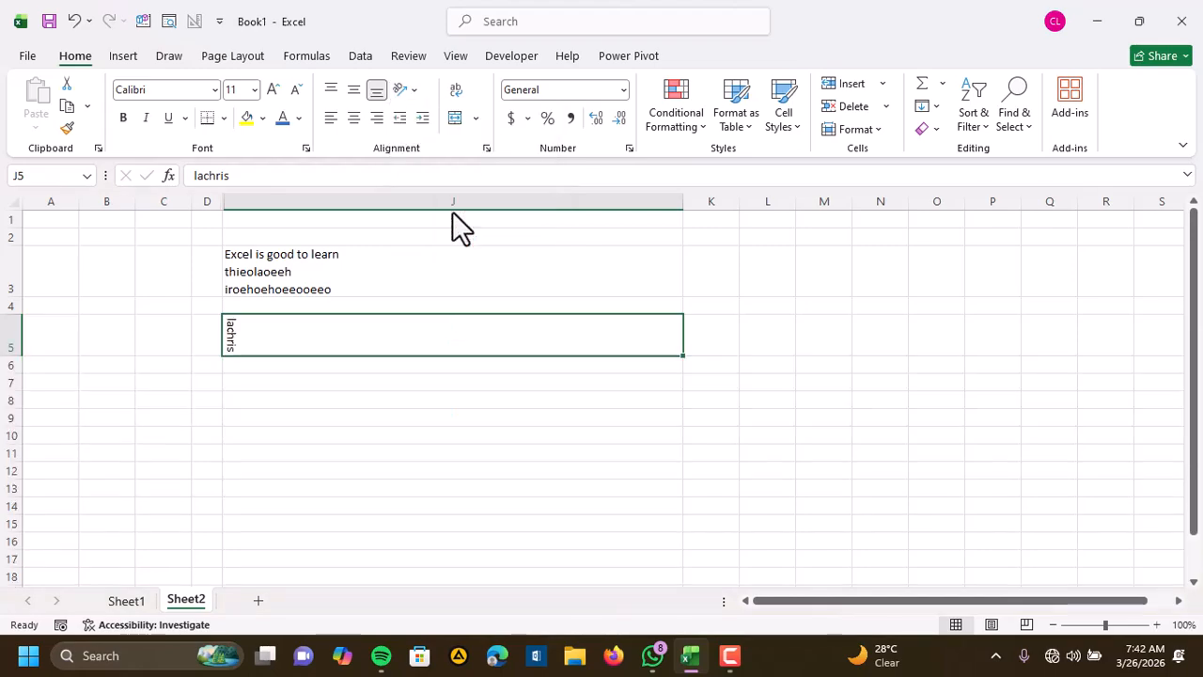
pyautogui.click(413, 94)
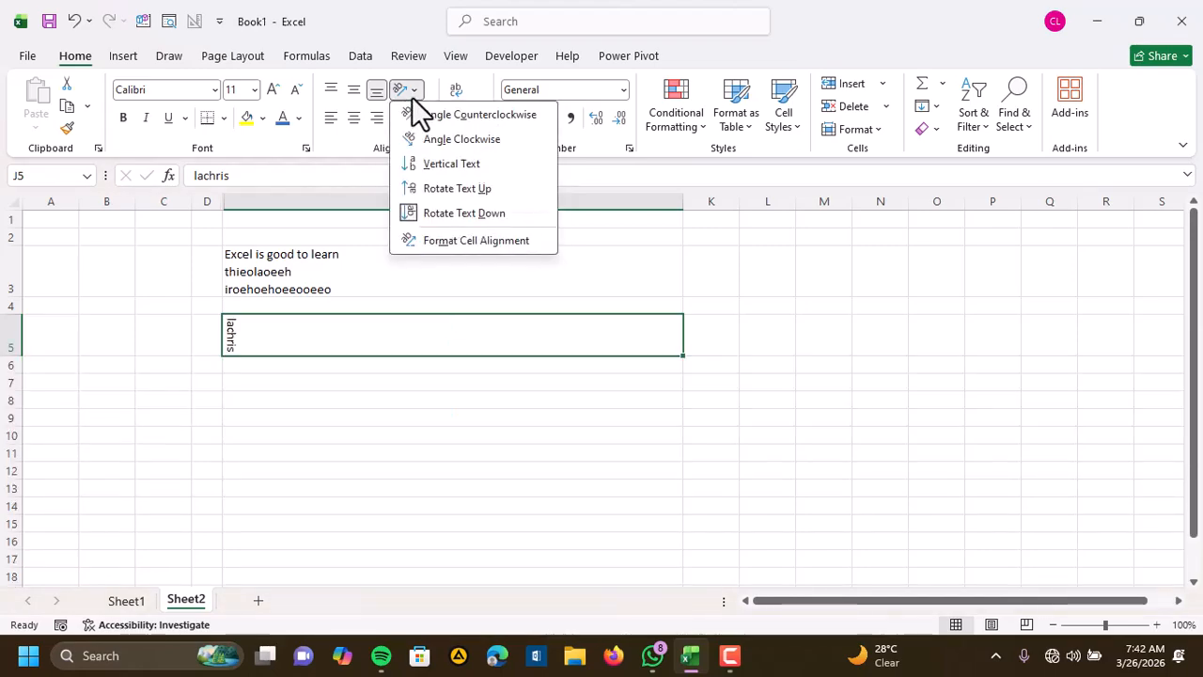
pyautogui.click(449, 214)
pyautogui.click(295, 347)
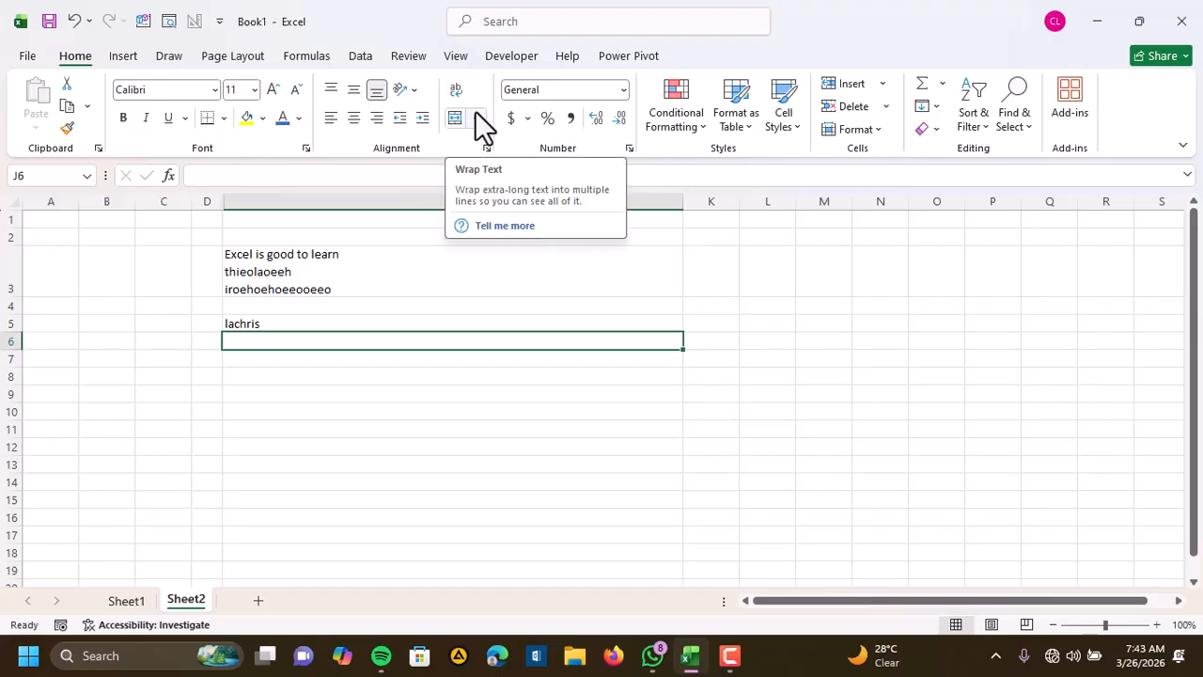
# Enter a sentence in J7 consisting of "My name is" followed by the sample name
pyautogui.click(270, 366)
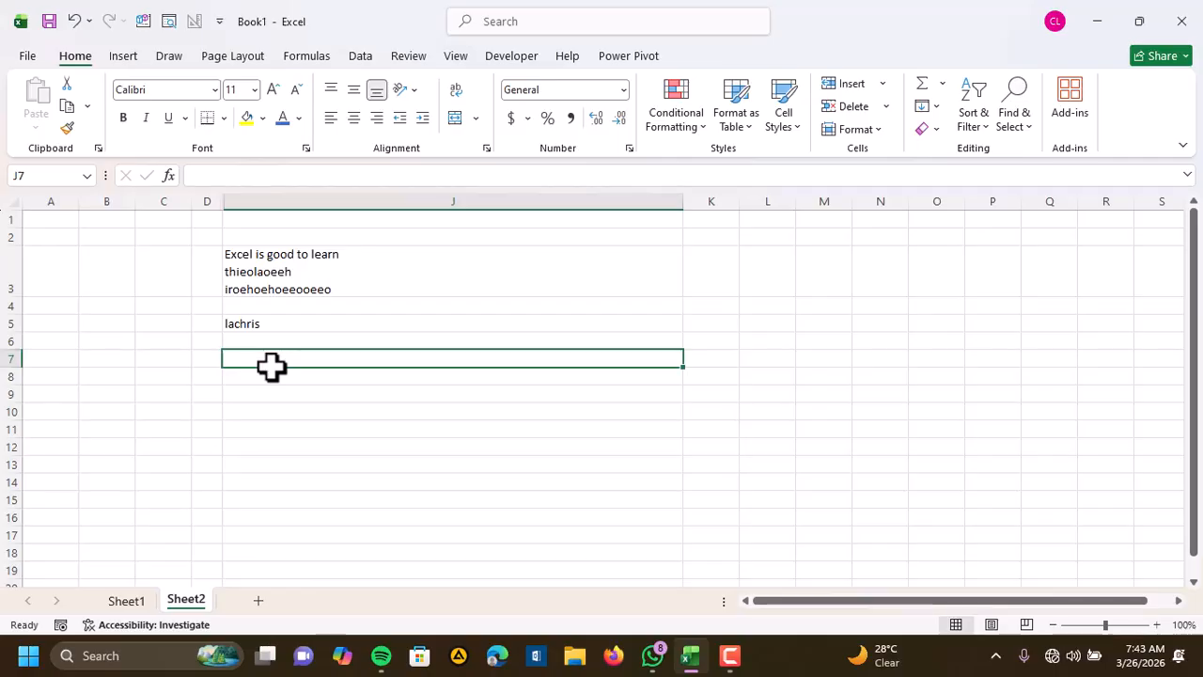
pyautogui.write('My name i')
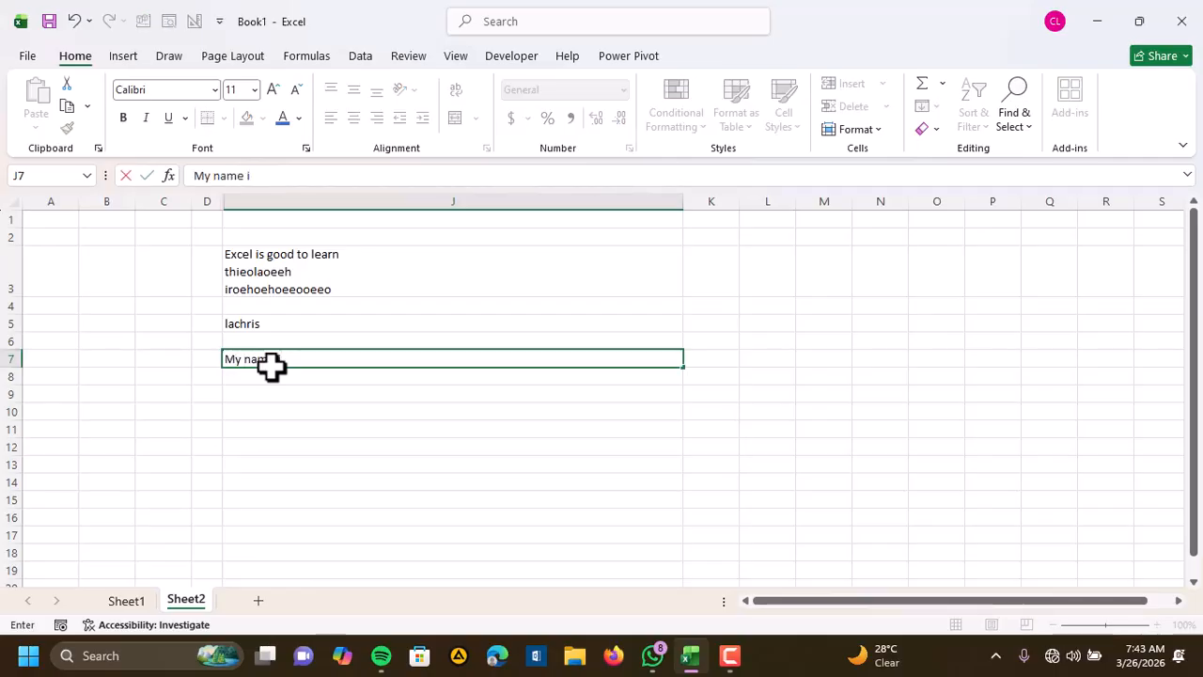
pyautogui.write('s Lachris')
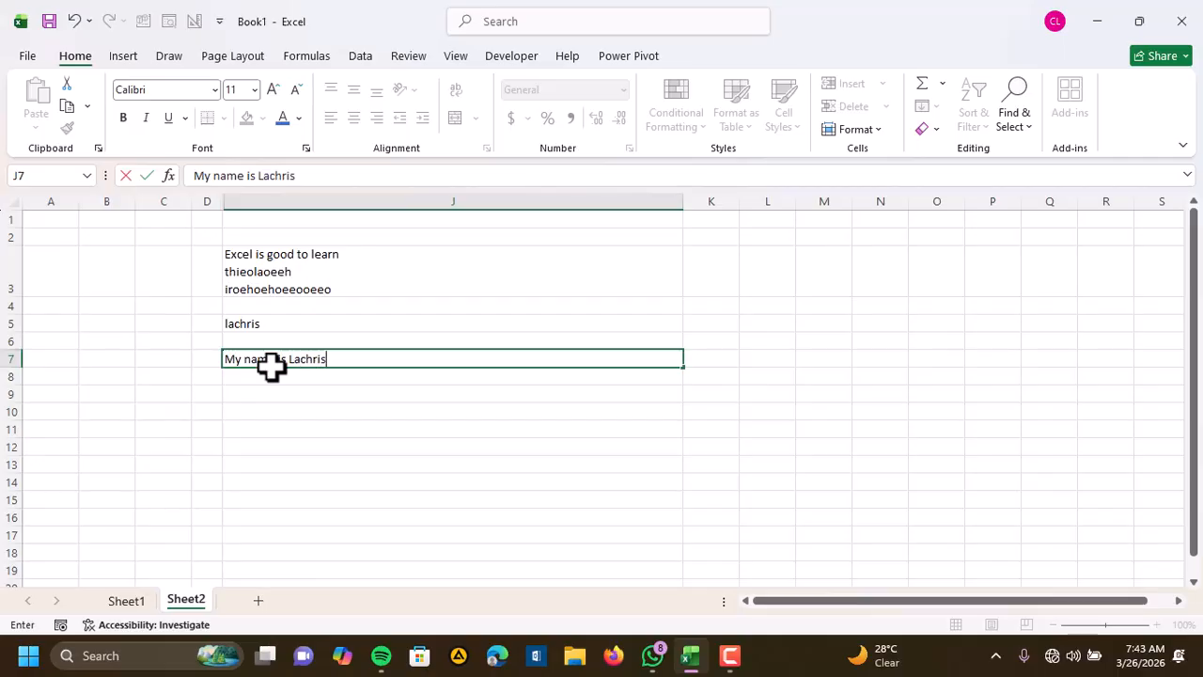
pyautogui.click(323, 417)
# Move the J7 sentence via N3 to N7, and narrow column J to about one and a half default column widths
pyautogui.click(327, 359)
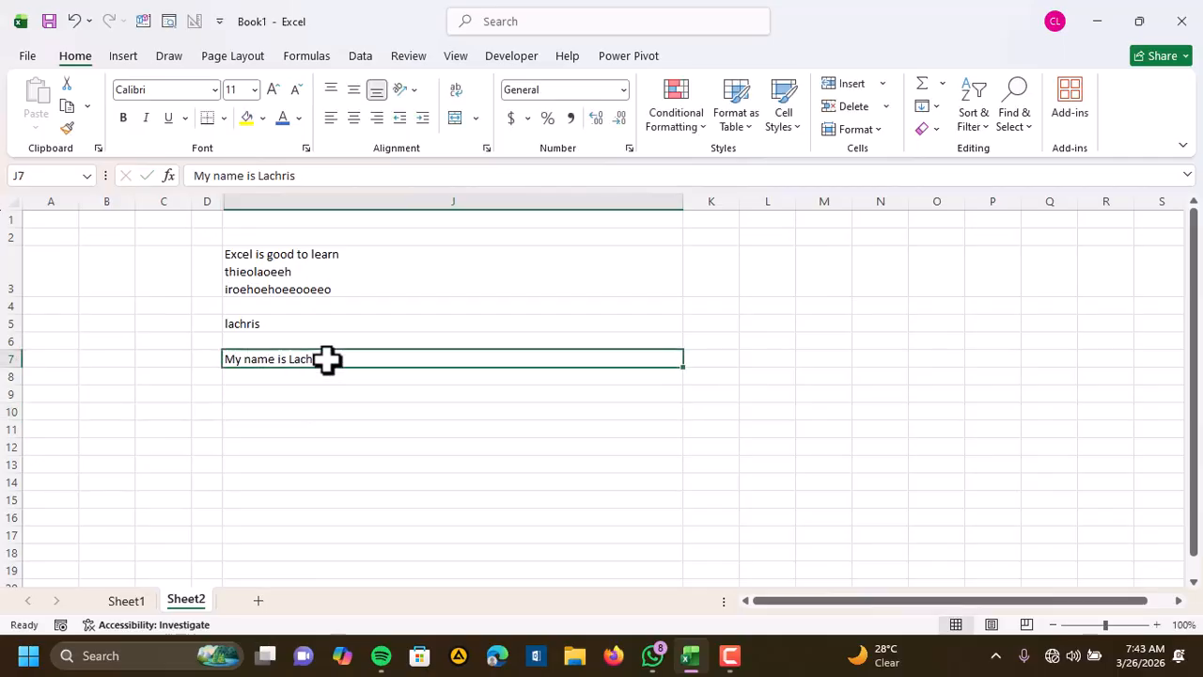
pyautogui.moveTo(340, 369); pyautogui.dragTo(878, 268)
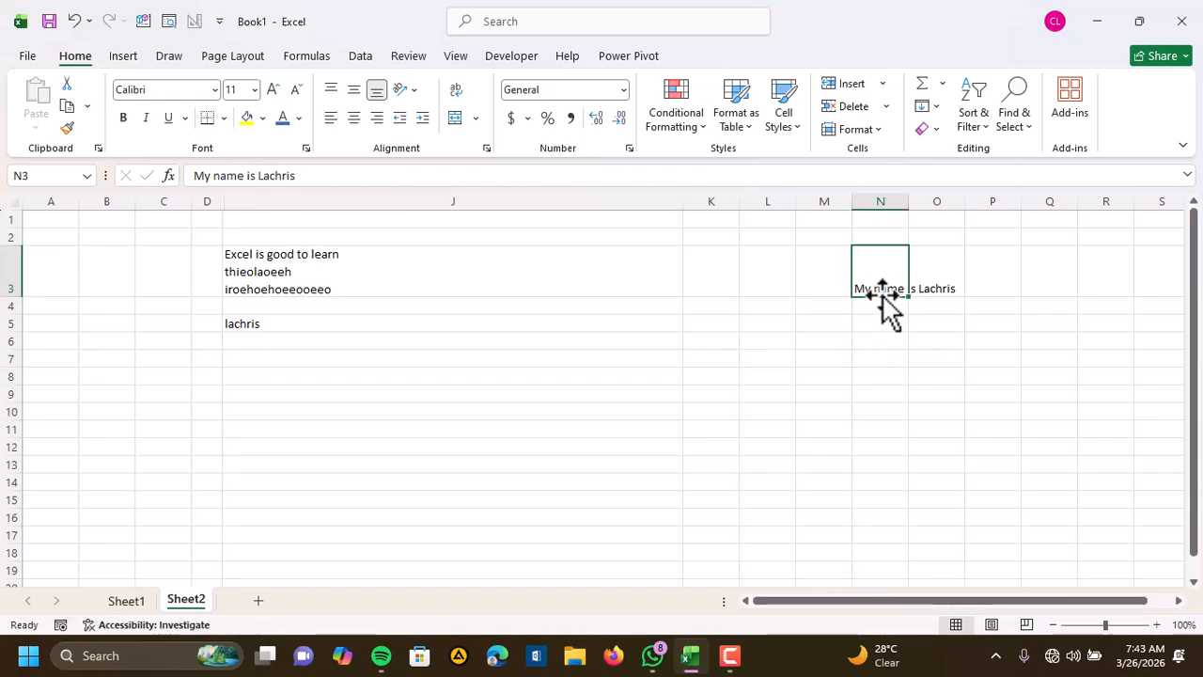
pyautogui.moveTo(682, 195); pyautogui.dragTo(312, 210)
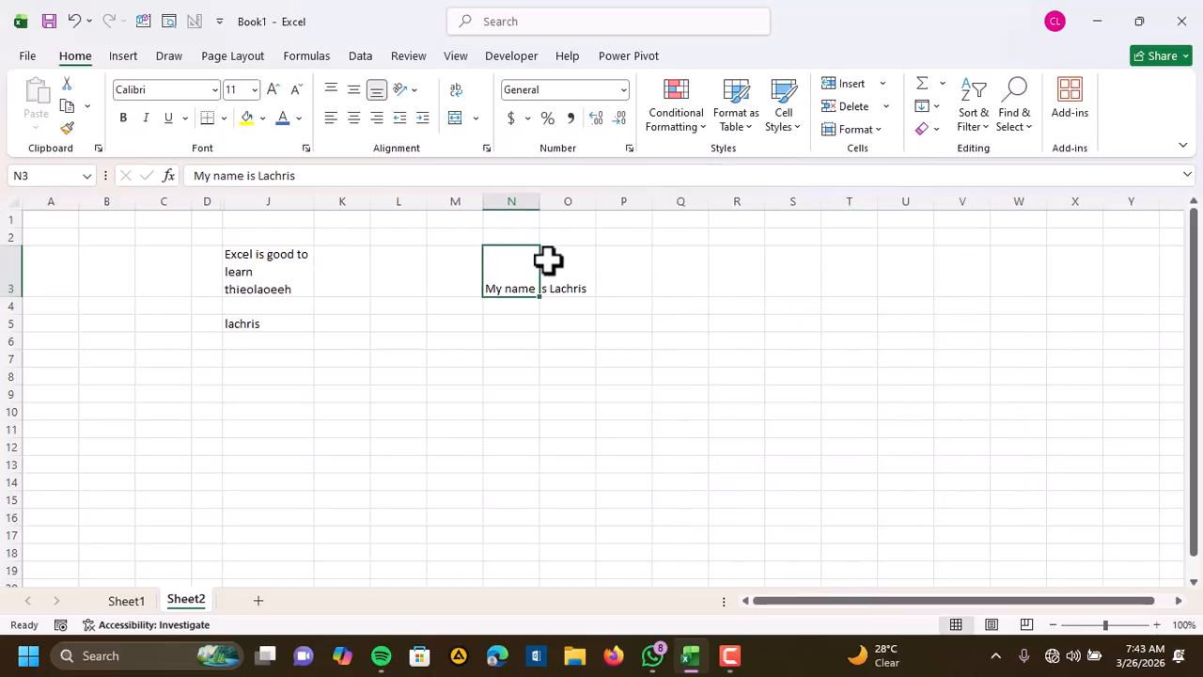
pyautogui.moveTo(539, 269); pyautogui.dragTo(526, 370)
pyautogui.click(534, 411)
# Turn on text wrapping for the sentence in cell N7
pyautogui.click(522, 359)
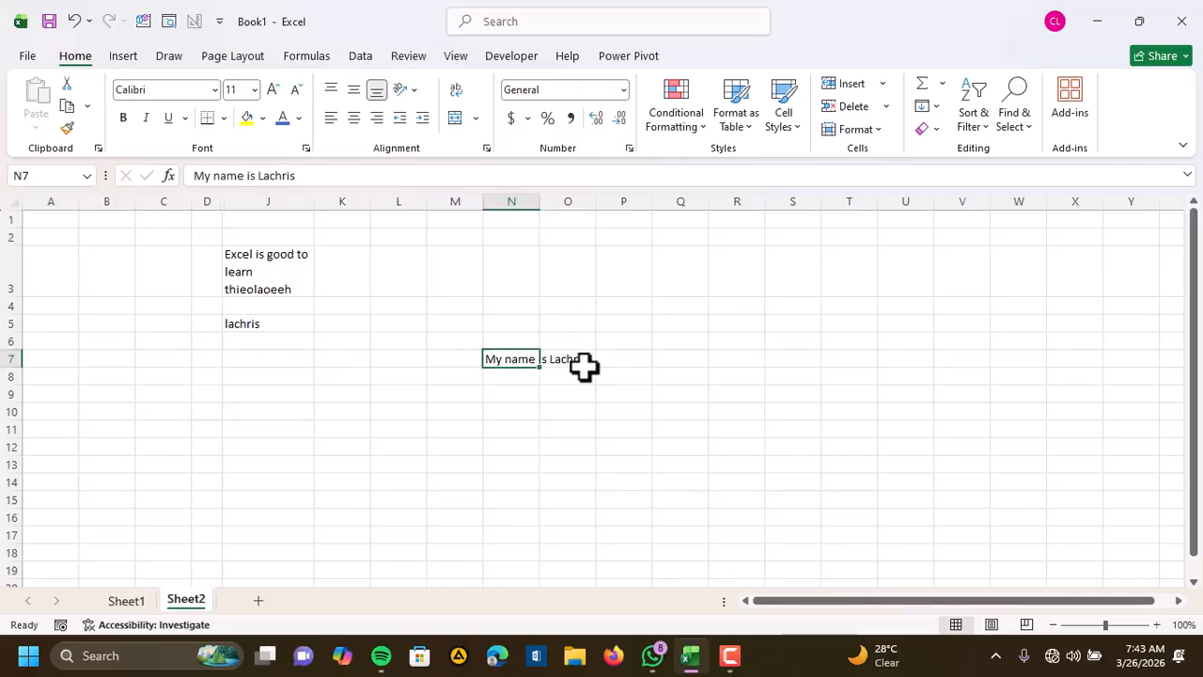
pyautogui.click(456, 91)
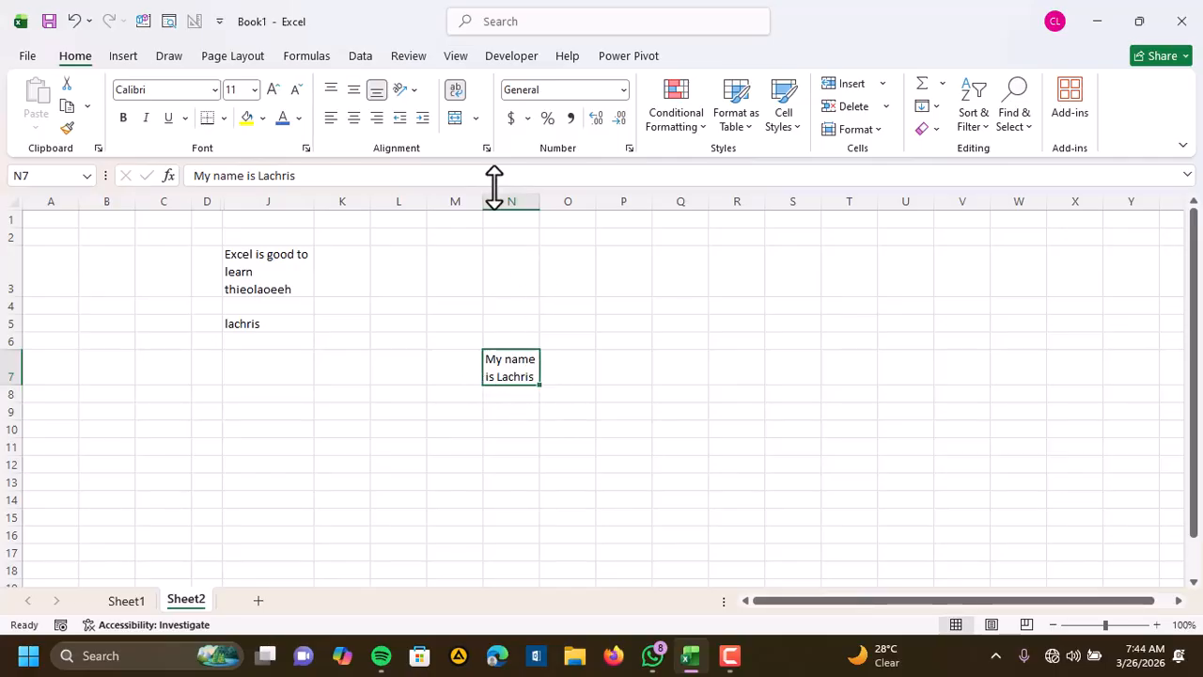
pyautogui.click(522, 290)
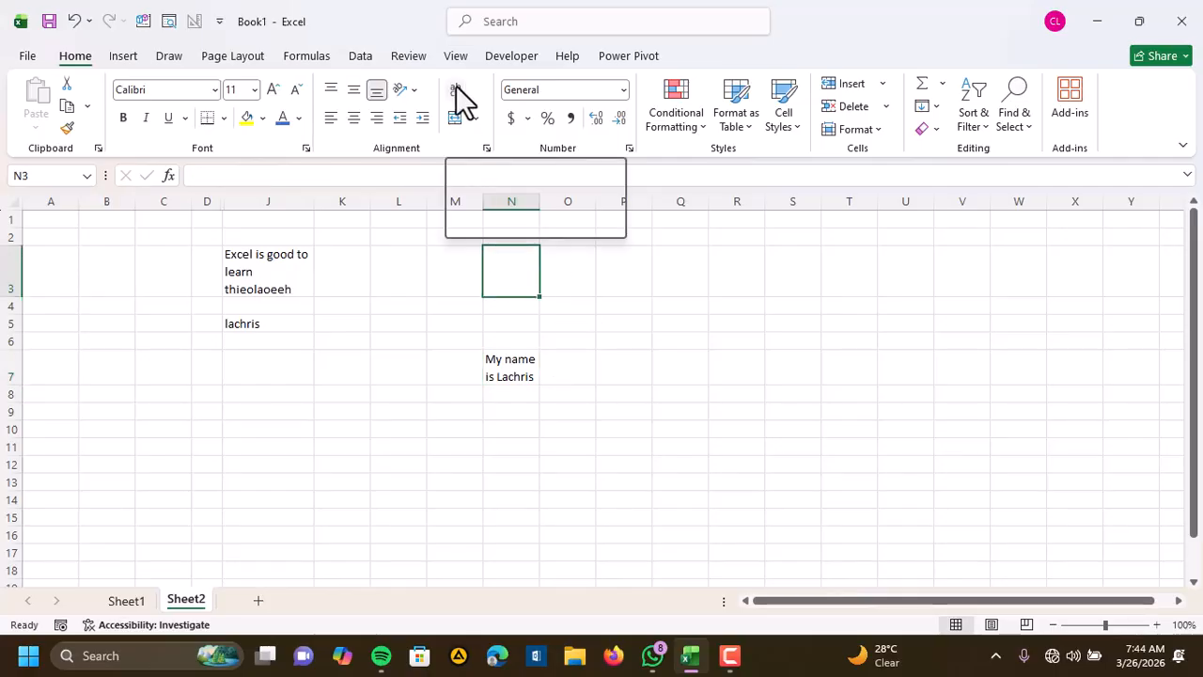
pyautogui.click(516, 369)
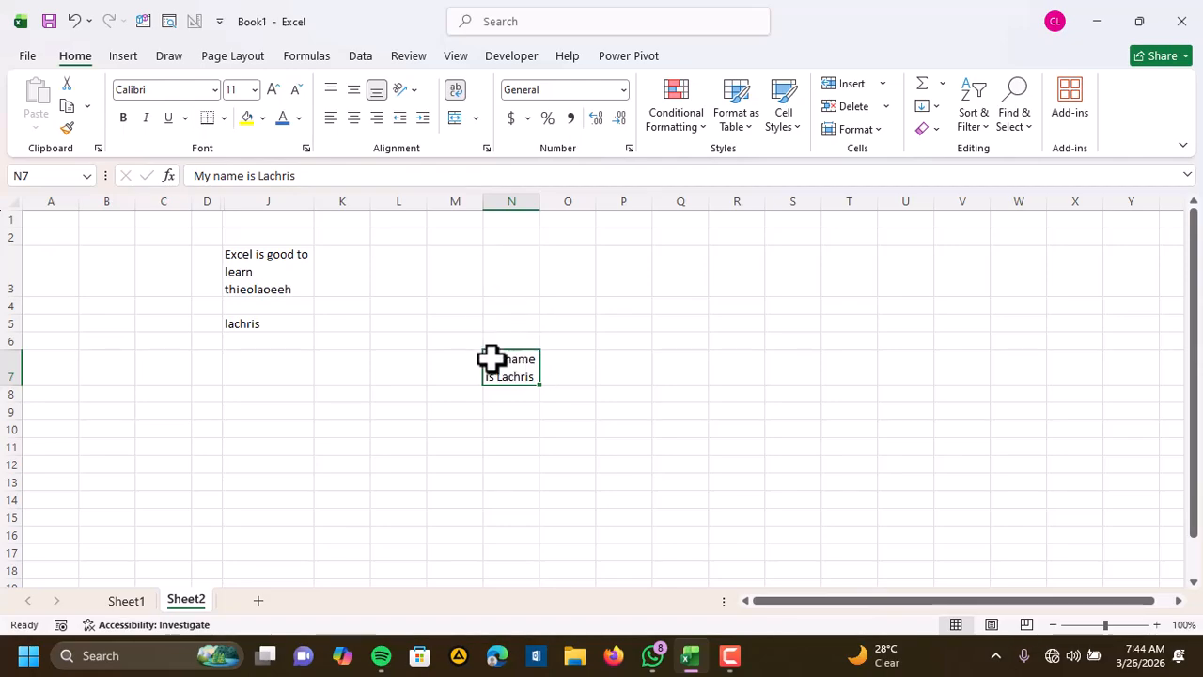
pyautogui.click(579, 370)
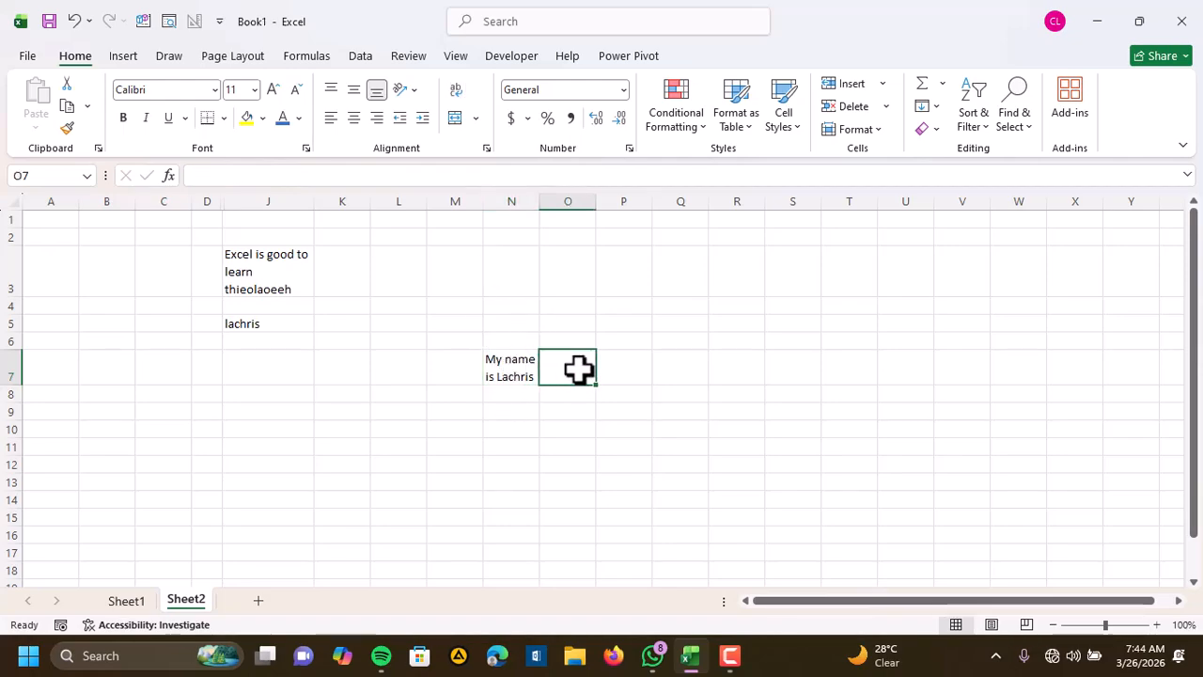
# Clear the sentence in N7 and enter "this is just a test to see" in the wrapped cell instead
pyautogui.click(533, 365)
pyautogui.press('Delete')
pyautogui.click(607, 449)
pyautogui.click(501, 354)
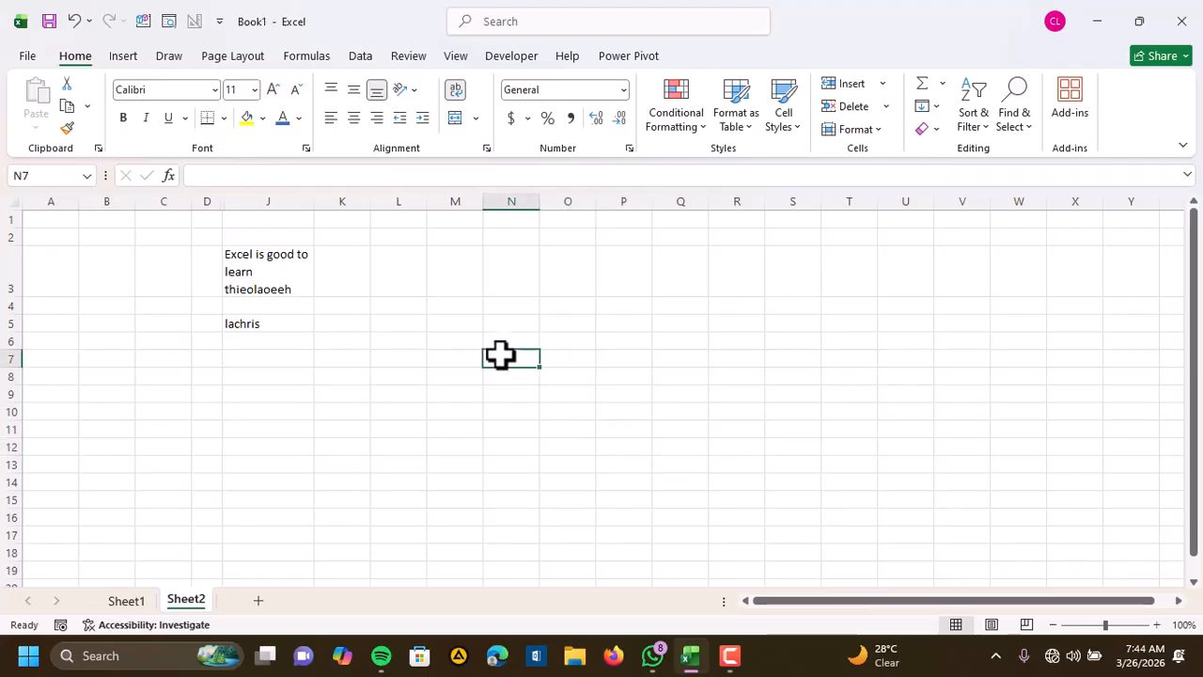
pyautogui.write('this is just a test to')
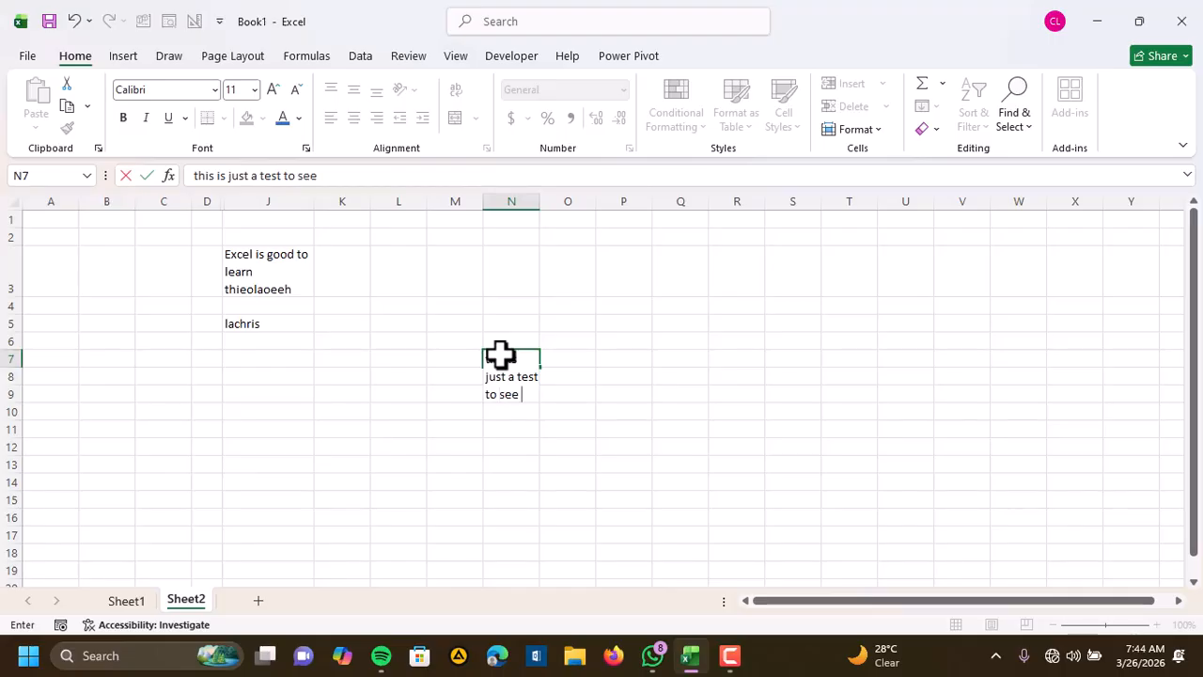
pyautogui.write(' see')
pyautogui.press('Return')
pyautogui.click(705, 442)
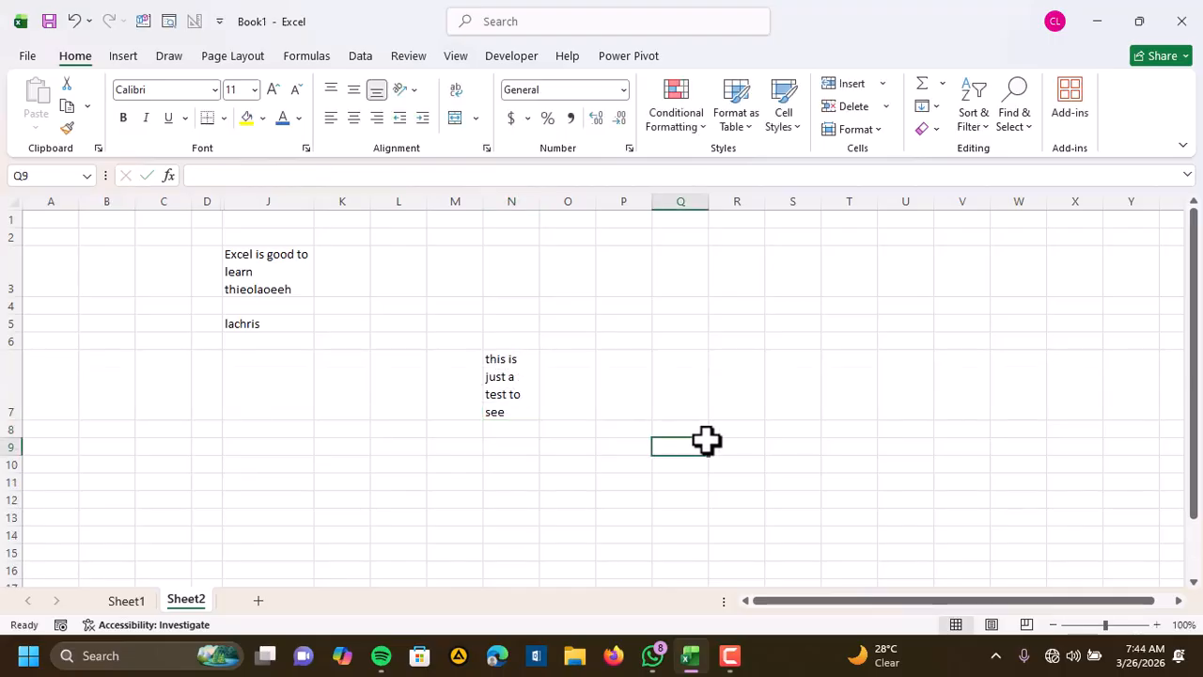
# Enter "I want to see if it affects this cell" in cell O7, beside the wrapped text
pyautogui.click(570, 382)
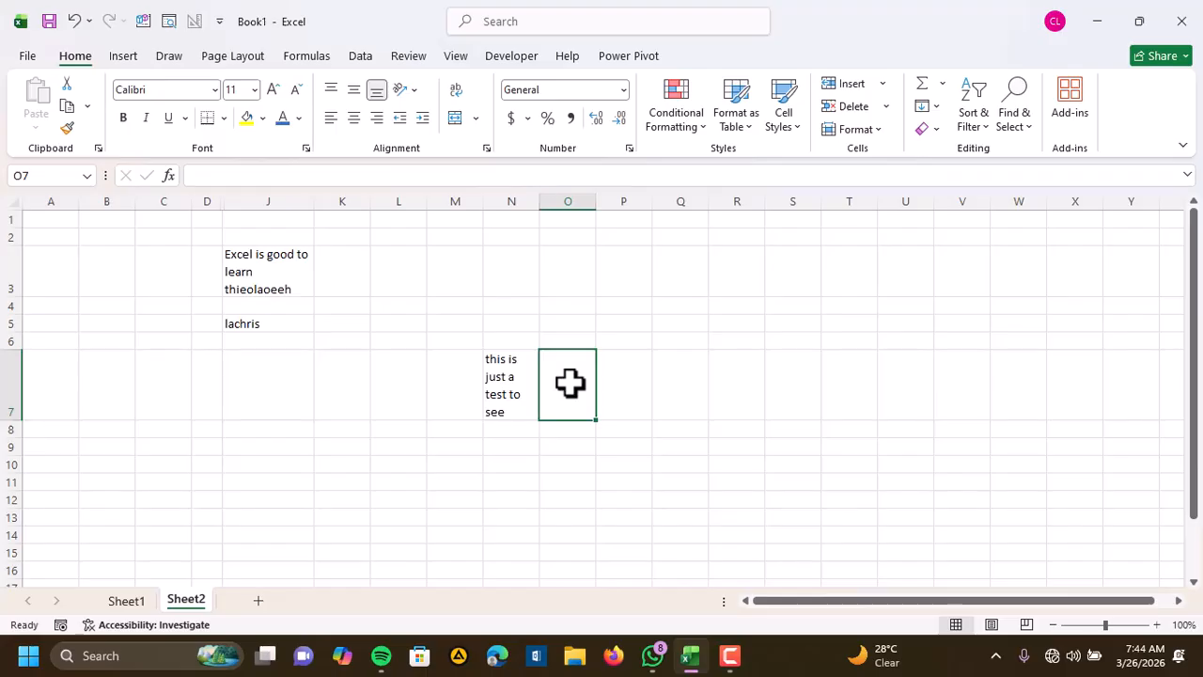
pyautogui.write('the')
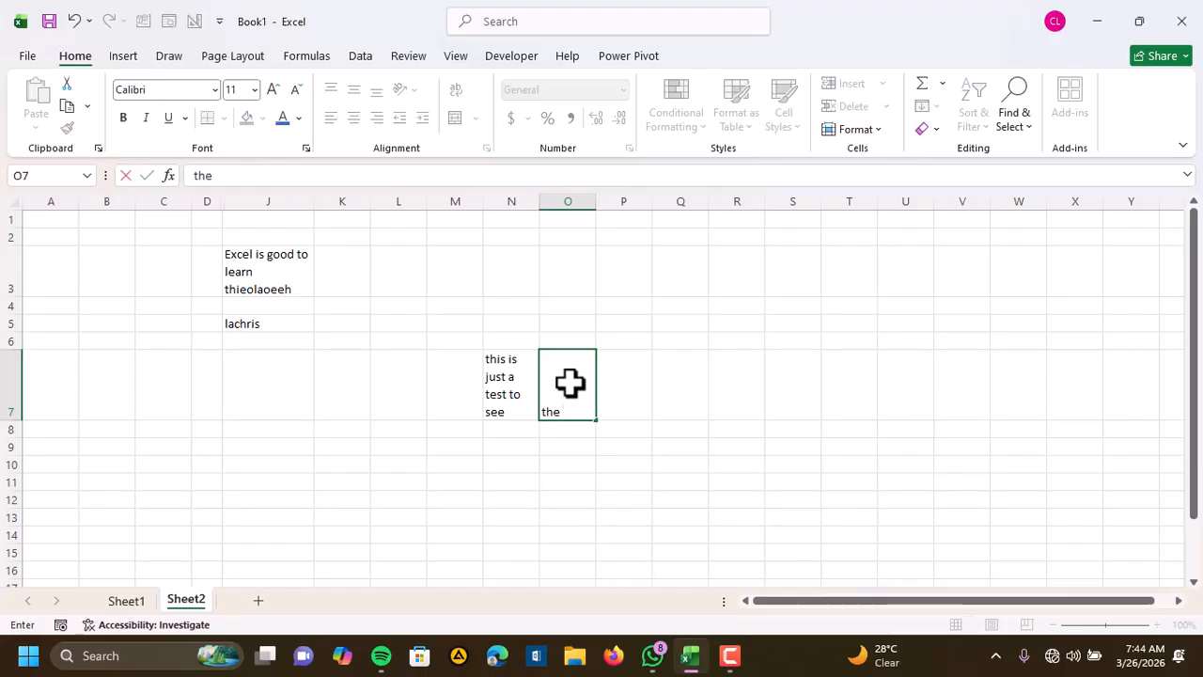
pyautogui.write(' a')
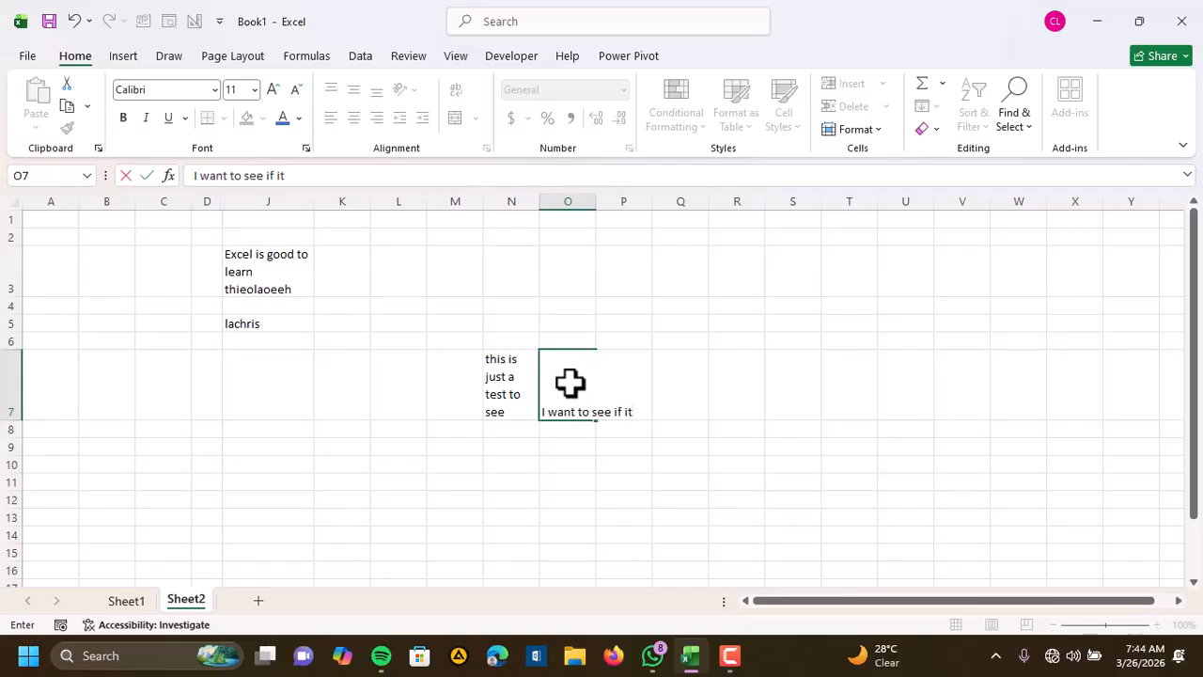
pyautogui.write('nt to see if it affects')
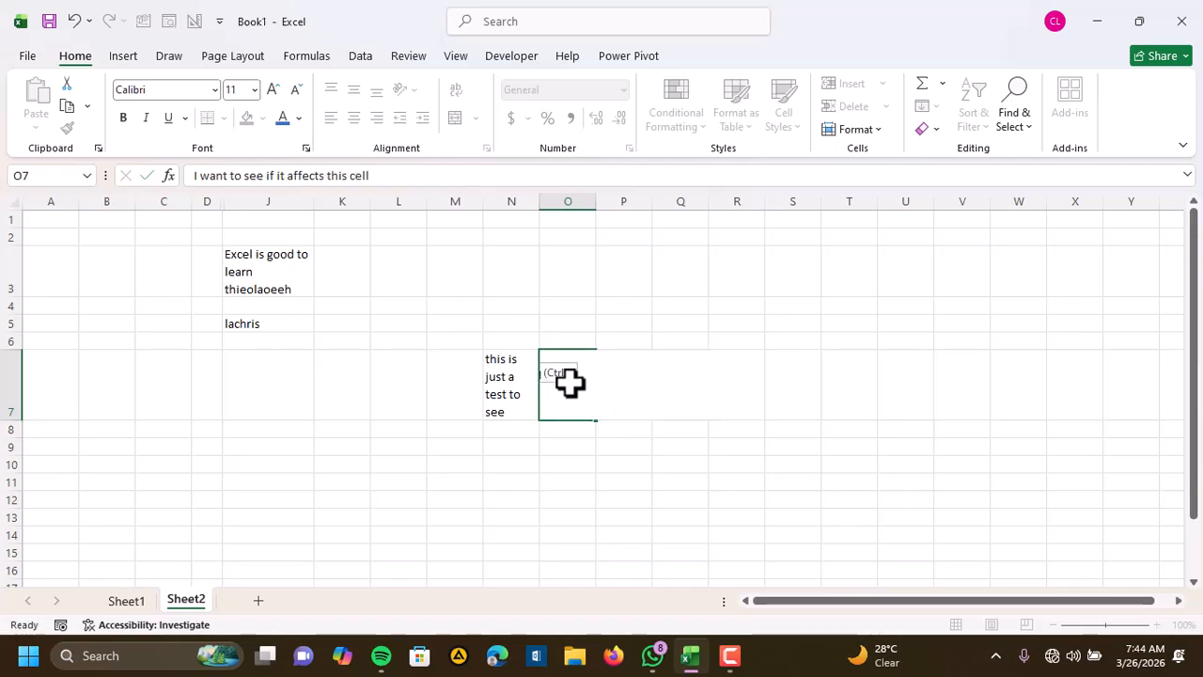
pyautogui.write(' this cell')
pyautogui.press('Return')
pyautogui.click(737, 569)
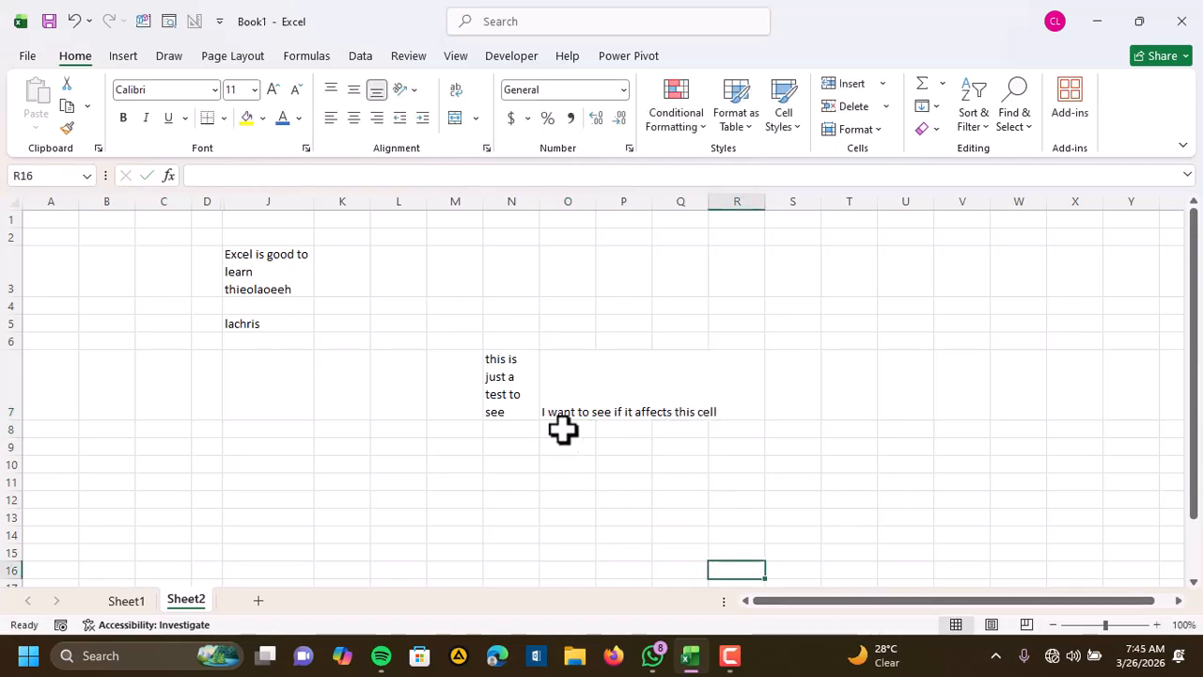
# Compare the text wrapping of cells N7 and O7, and look through the available merge options
pyautogui.click(572, 359)
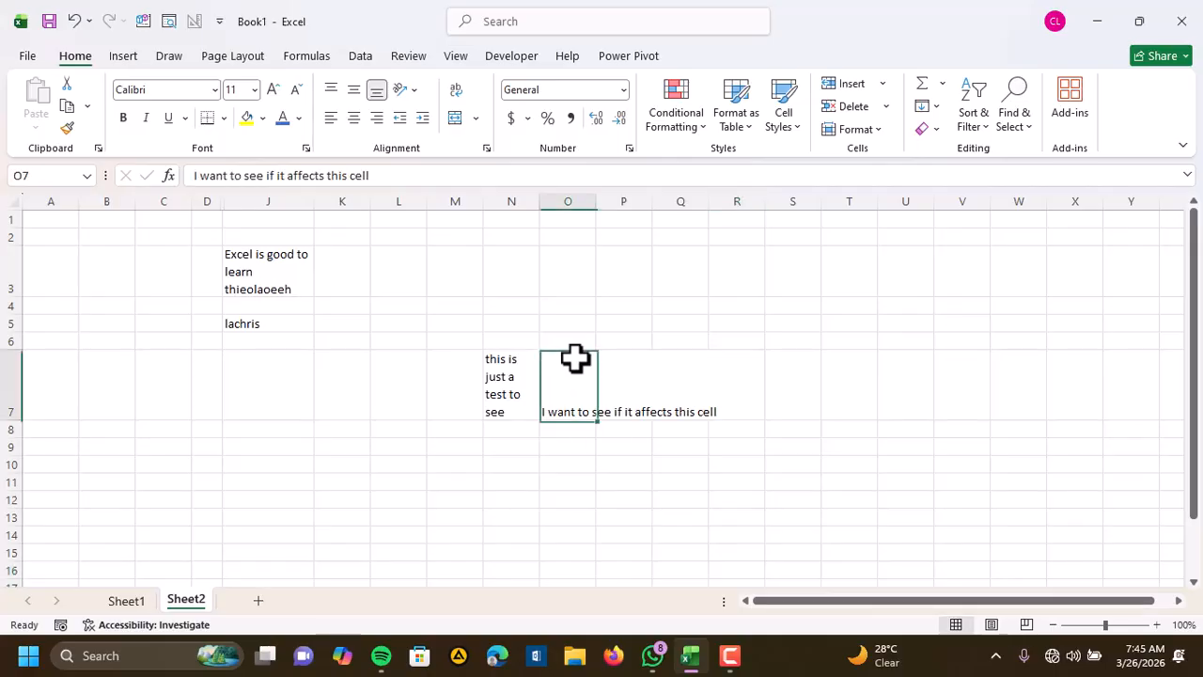
pyautogui.click(518, 369)
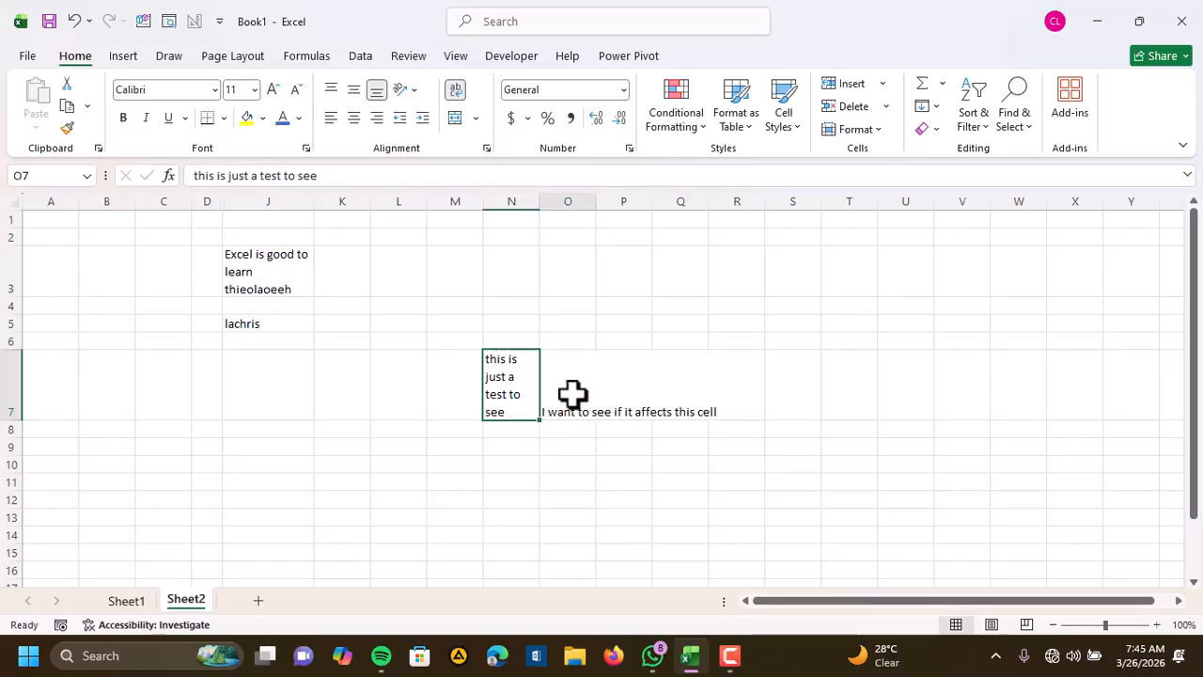
pyautogui.click(573, 395)
pyautogui.click(510, 218)
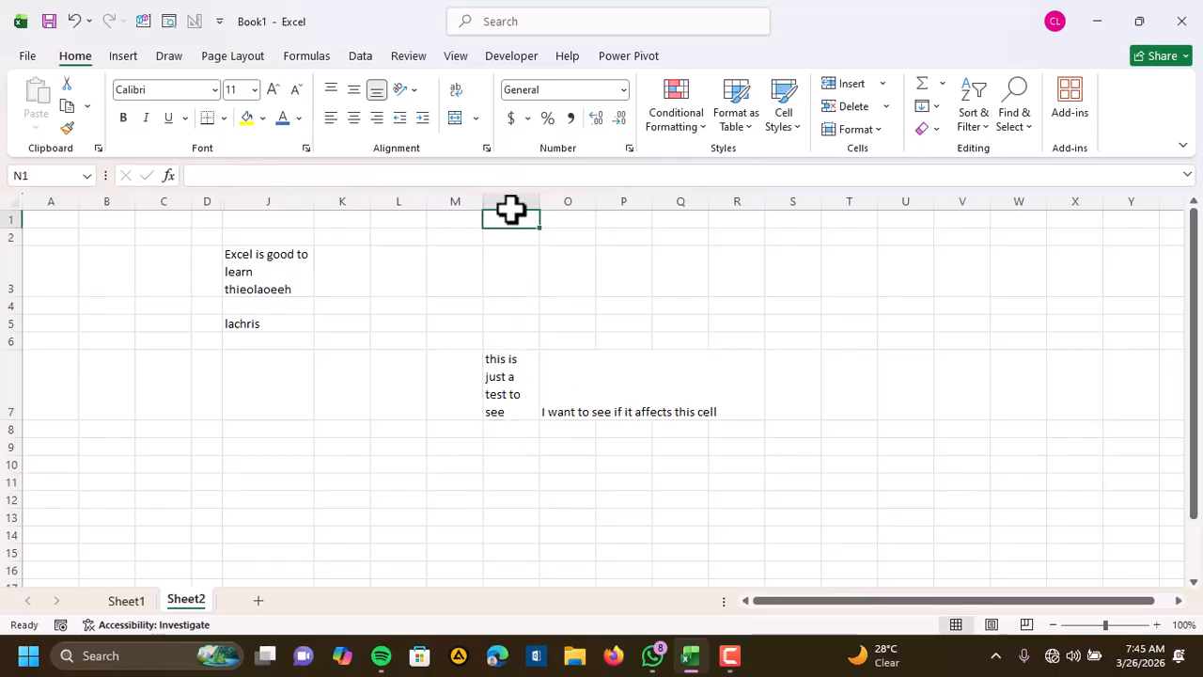
pyautogui.click(511, 200)
pyautogui.click(505, 380)
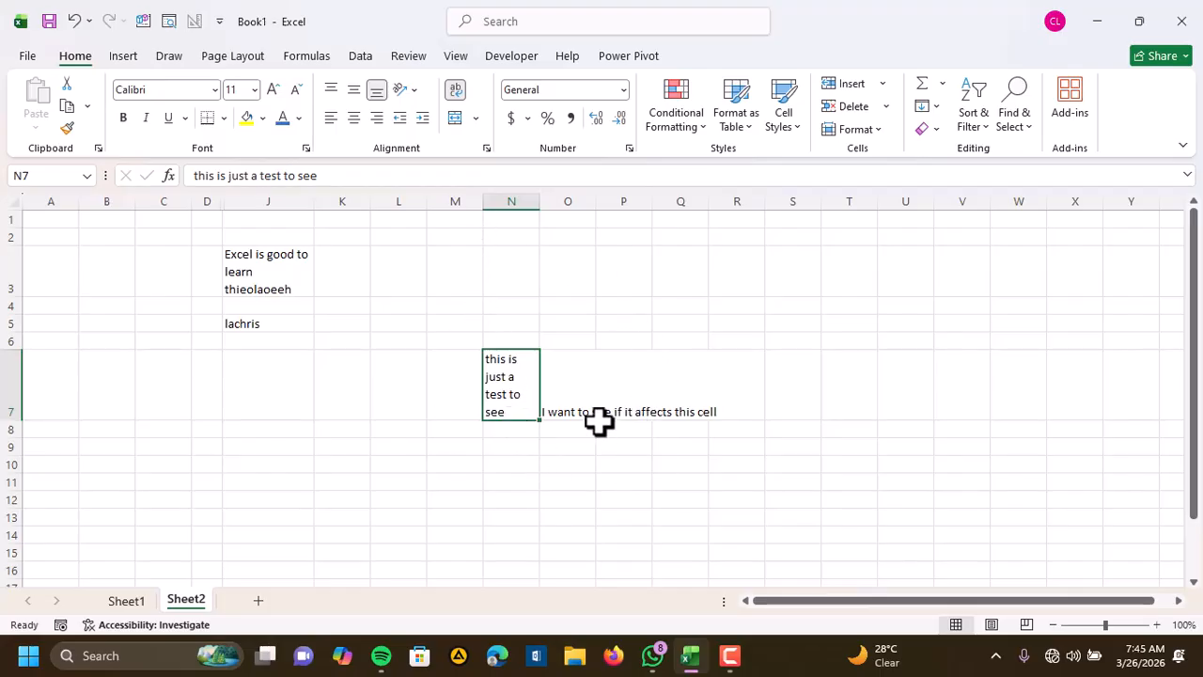
pyautogui.click(471, 115)
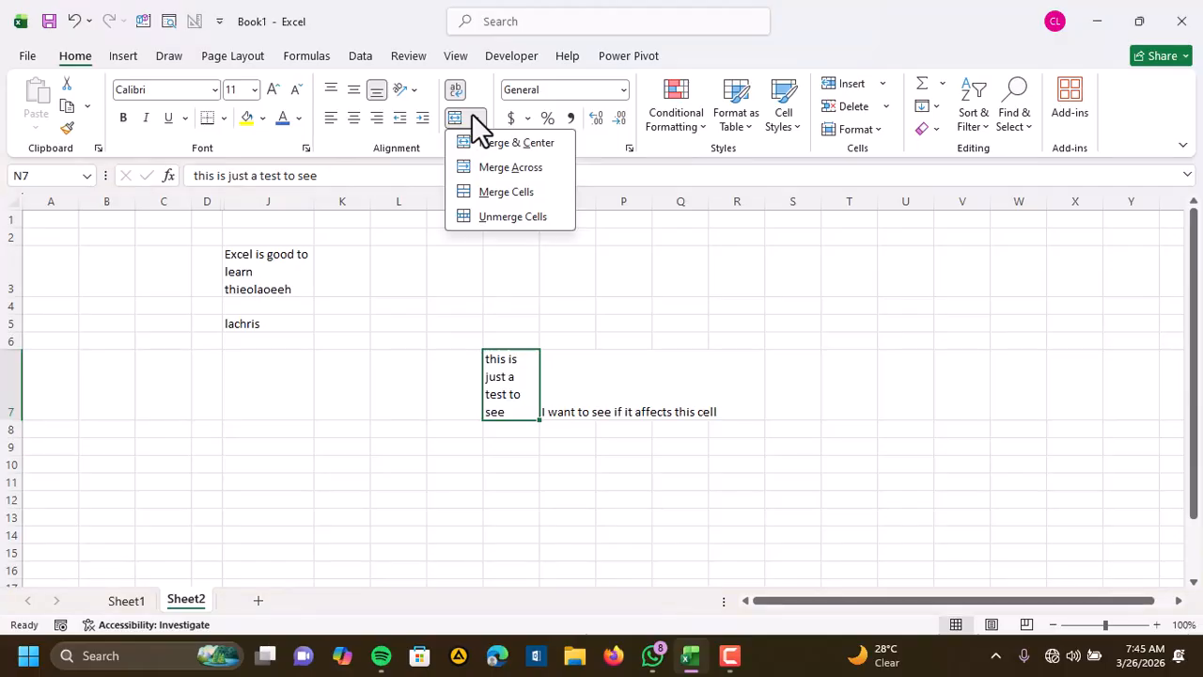
pyautogui.click(570, 364)
# Enter the column headers name, marks and grade in cells A11 to C11
pyautogui.scroll(-2, 561, 277)
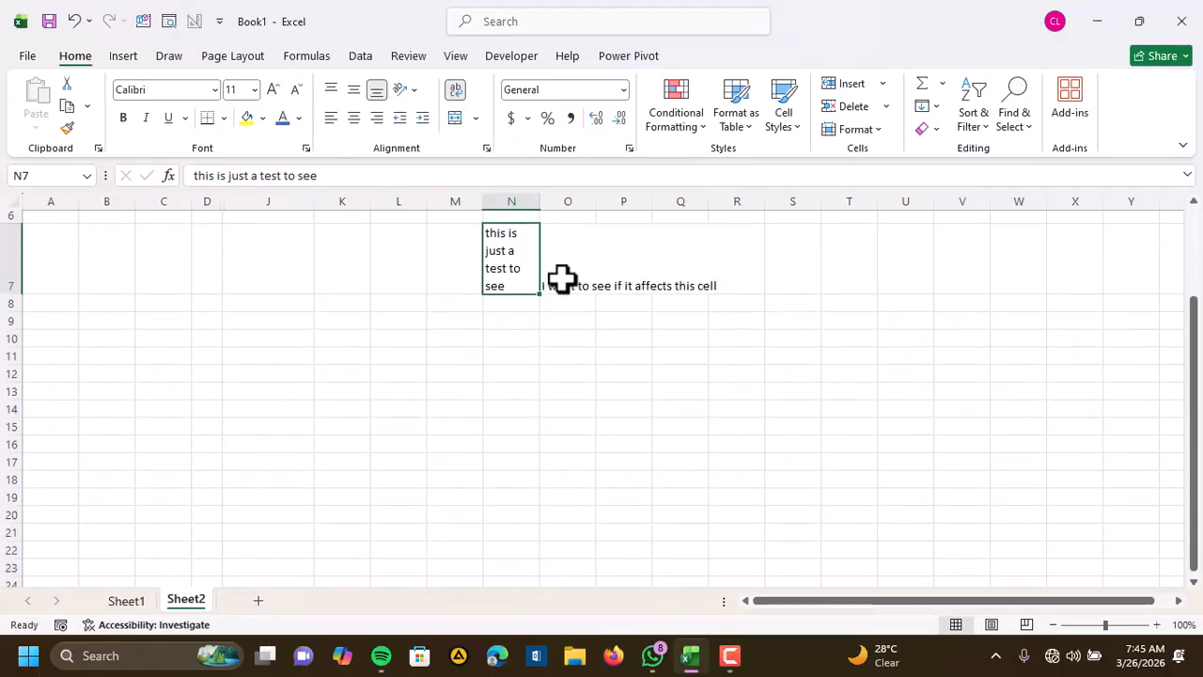
pyautogui.click(53, 357)
pyautogui.click(65, 342)
pyautogui.click(57, 357)
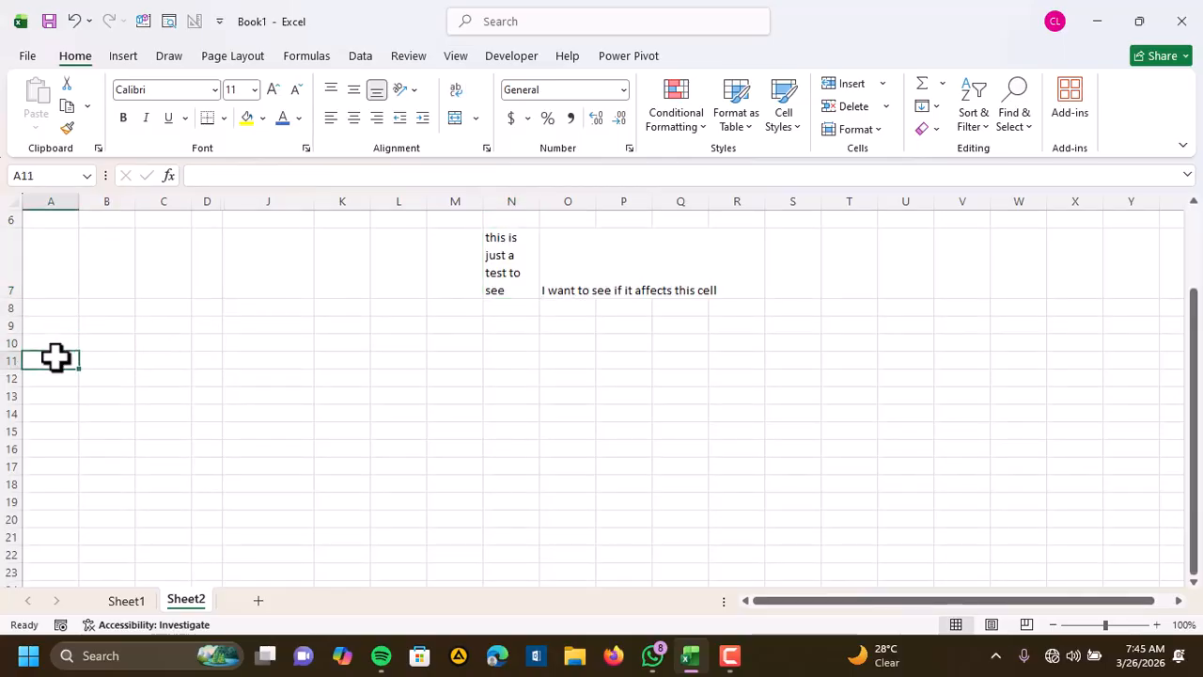
pyautogui.write('name')
pyautogui.press('Tab')
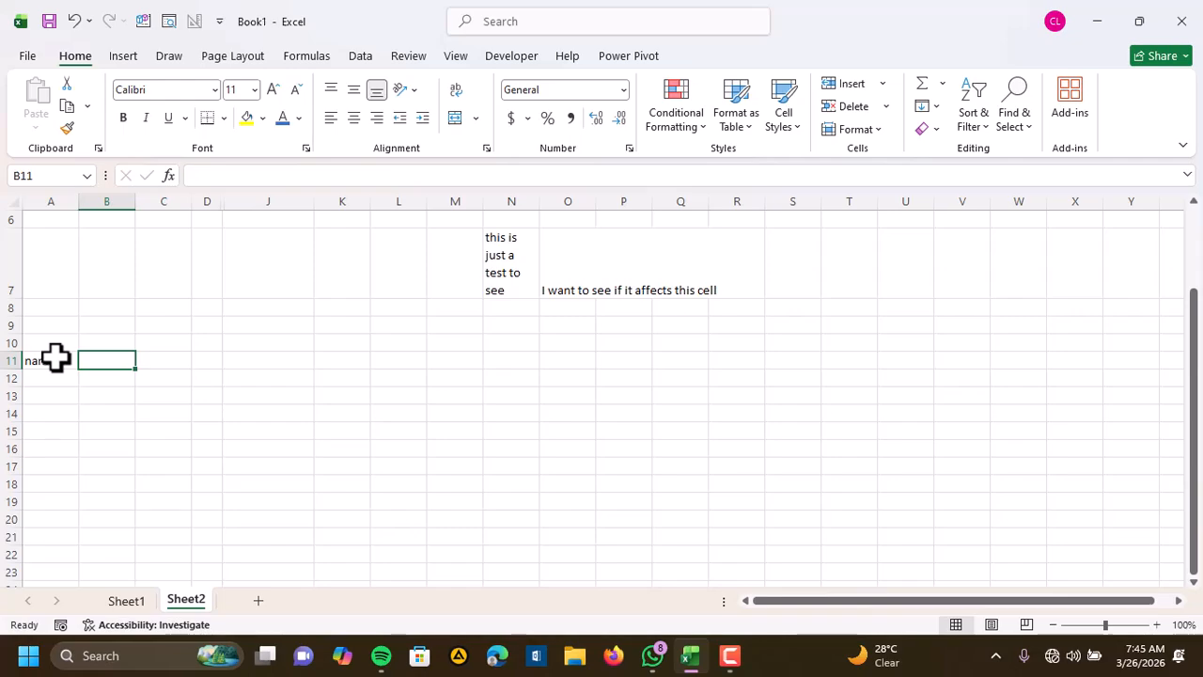
pyautogui.write('marks')
pyautogui.press('Tab')
pyautogui.write('grade')
pyautogui.press('Return')
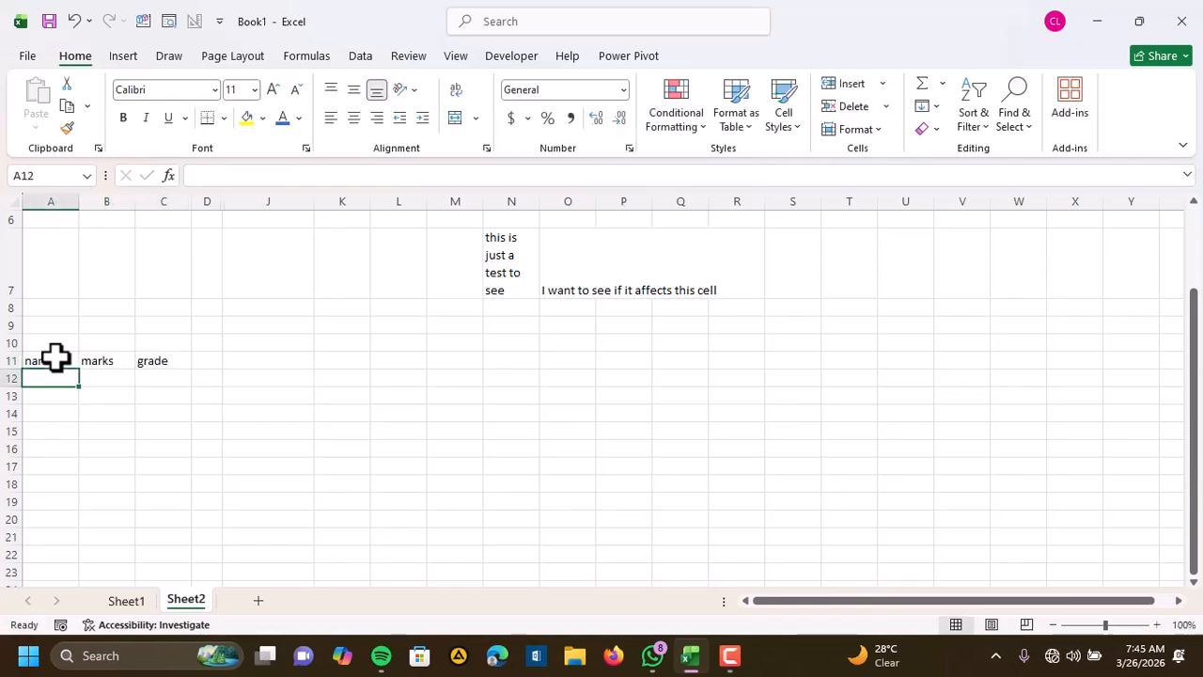
# Fill the name column, cells A12 to A15, with four students' first names
pyautogui.write('Joshua')
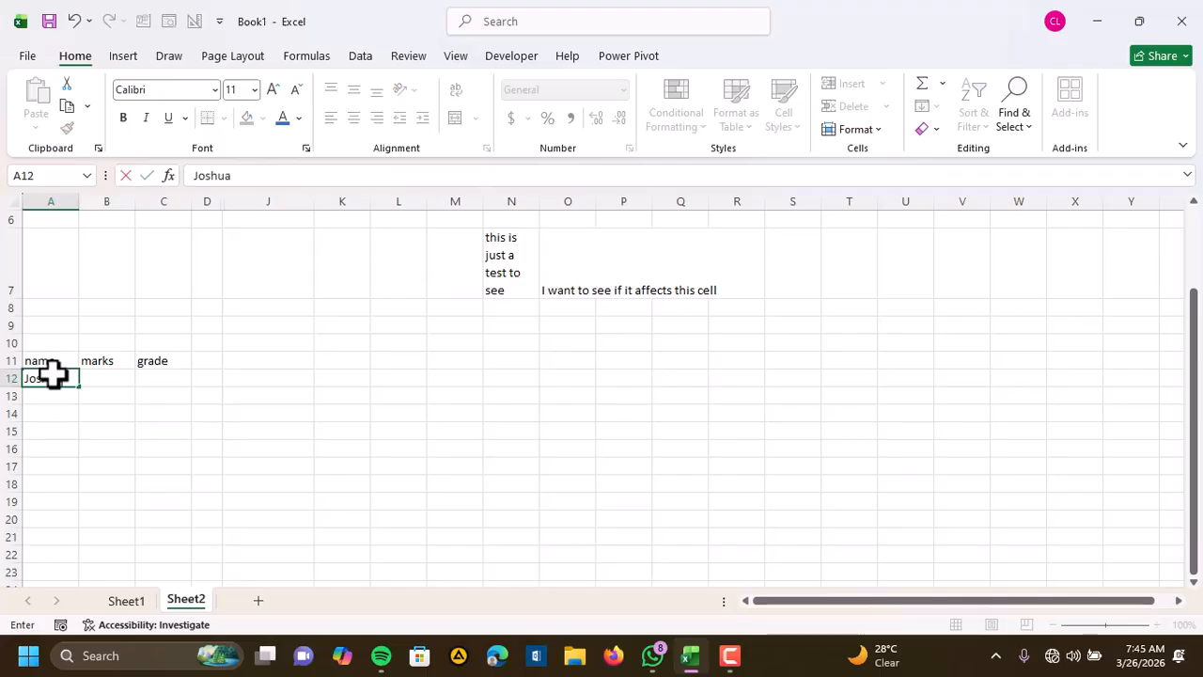
pyautogui.press('Return')
pyautogui.write('Amina')
pyautogui.press('Return')
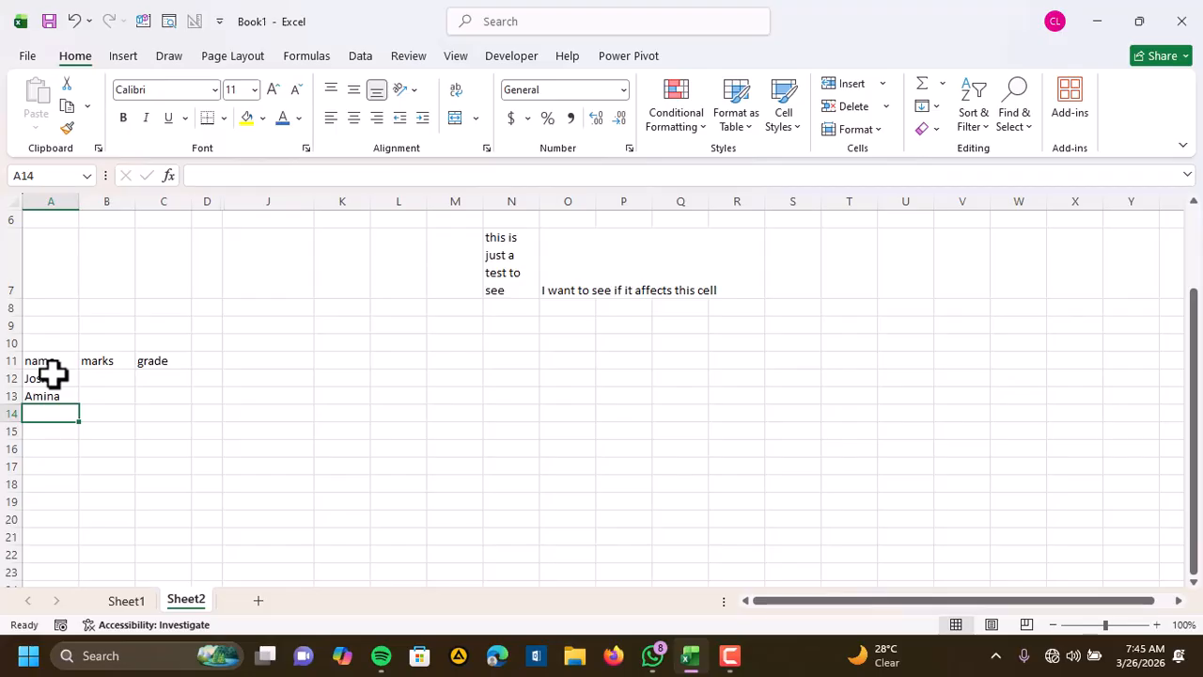
pyautogui.write('Kweku')
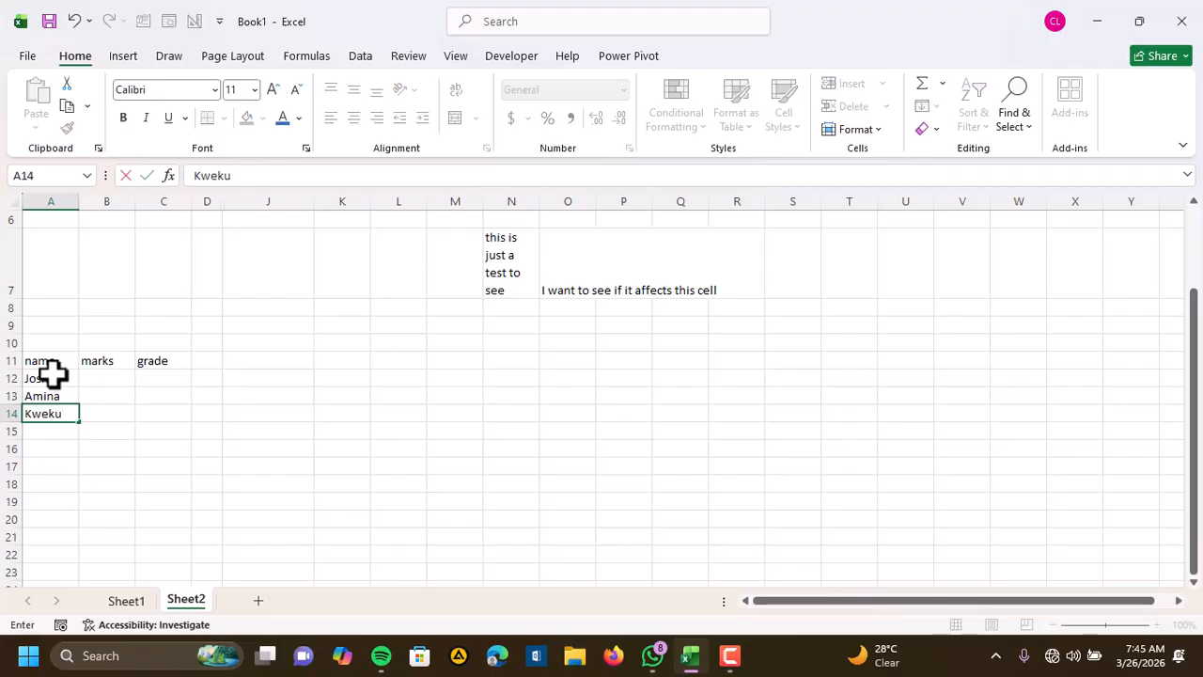
pyautogui.press('Return')
pyautogui.write('Daniel')
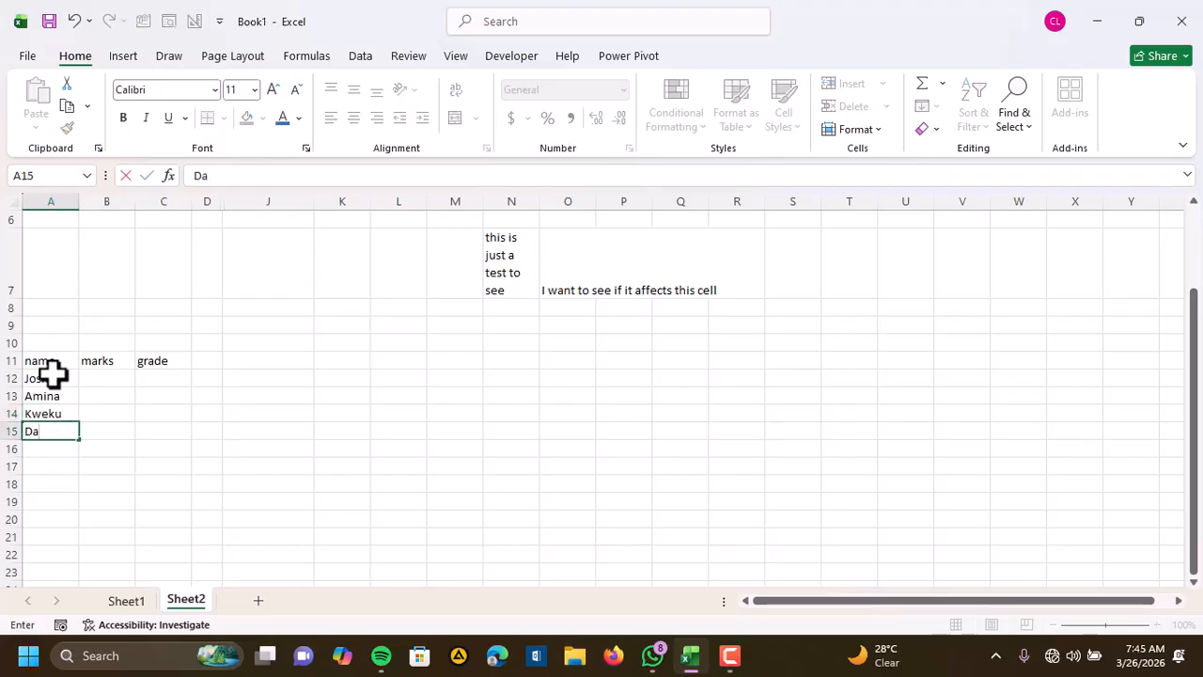
# Enter the marks 10, 24, 23 and 57 in cells B12 to B15
pyautogui.click(129, 380)
pyautogui.write('1')
pyautogui.press('Return')
pyautogui.write('2')
pyautogui.press('Return')
pyautogui.write('23')
pyautogui.press('Return')
pyautogui.write('57')
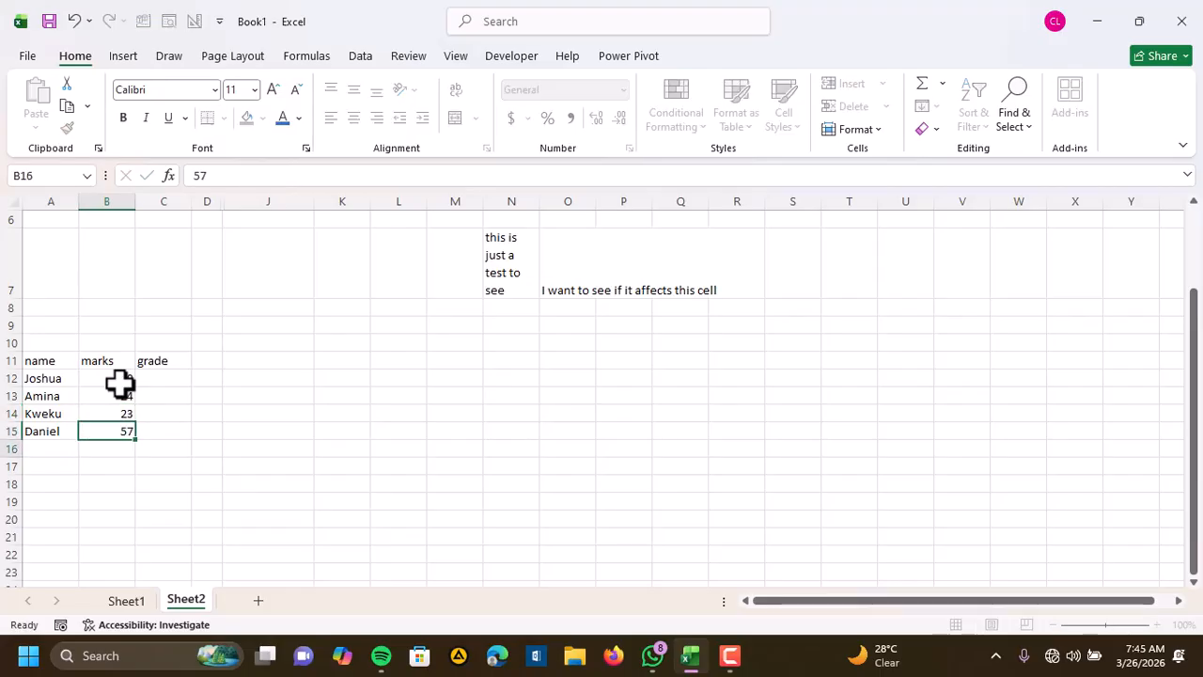
pyautogui.press('Return')
# Enter the grades F, F, D and C in cells C12 to C15
pyautogui.click(153, 380)
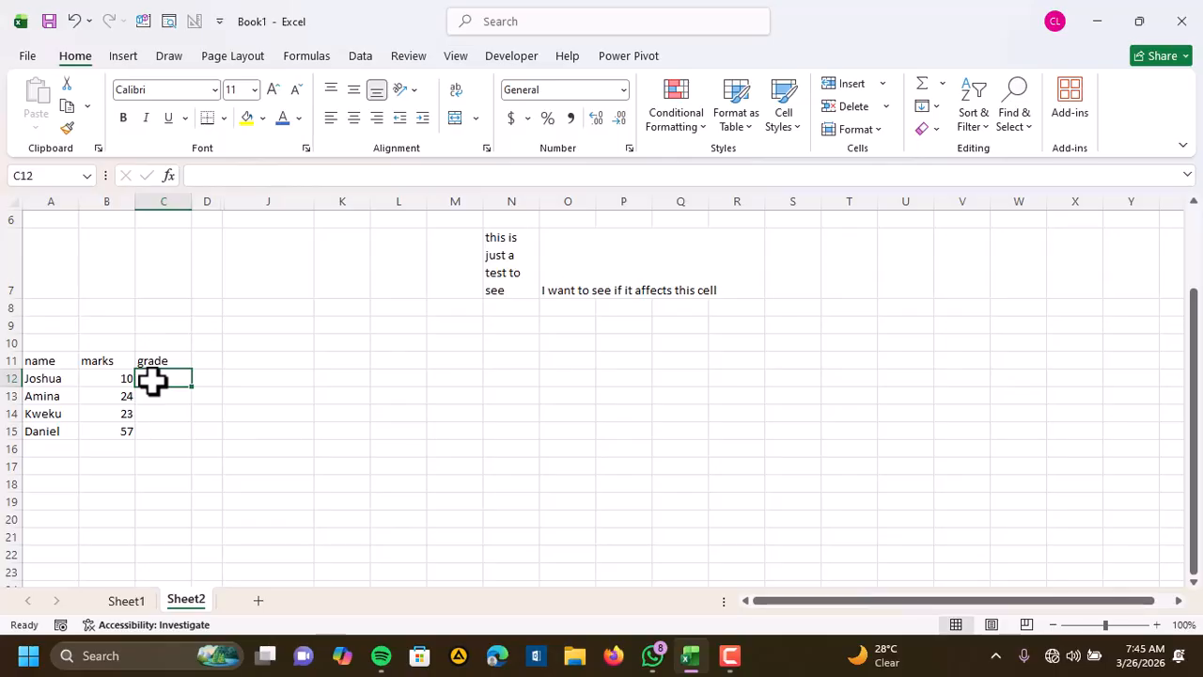
pyautogui.write('F')
pyautogui.press('Return')
pyautogui.write('F')
pyautogui.press('Return')
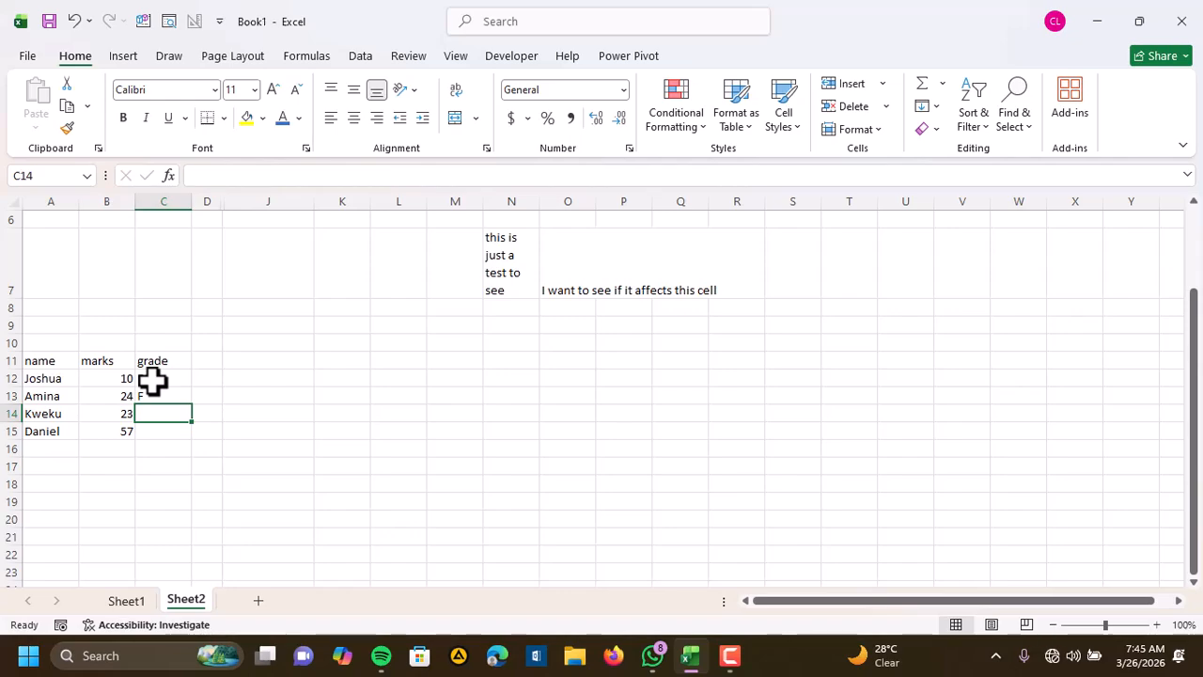
pyautogui.write('D')
pyautogui.press('Return')
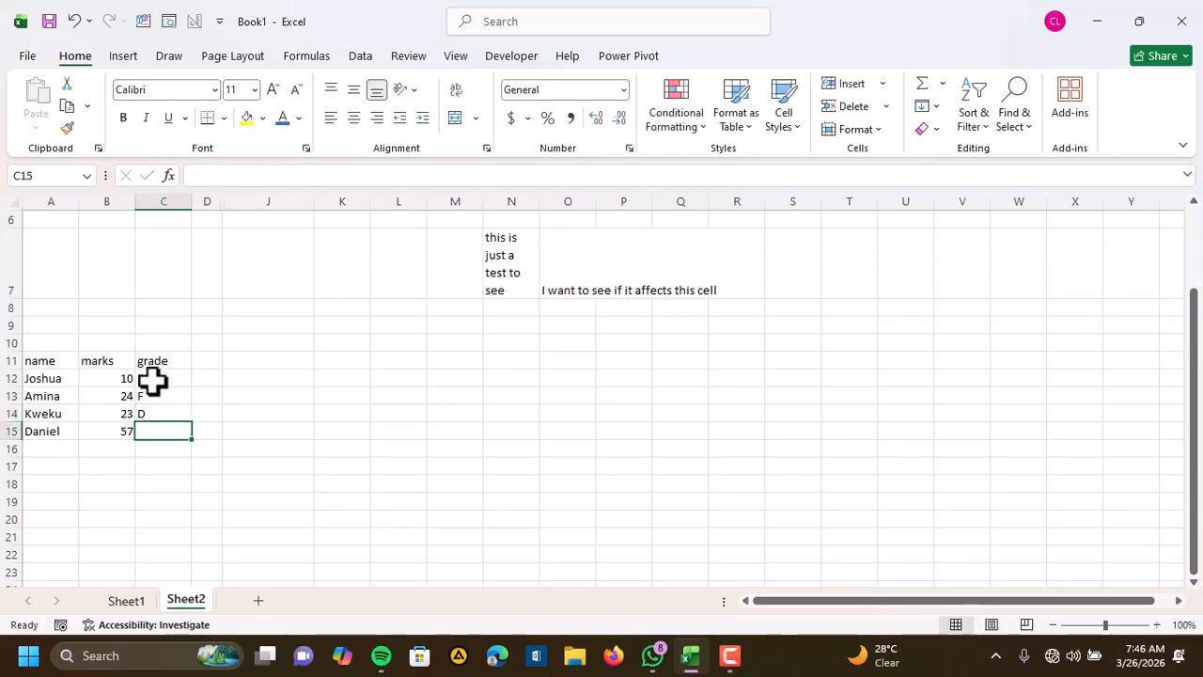
pyautogui.write('C')
pyautogui.click(293, 469)
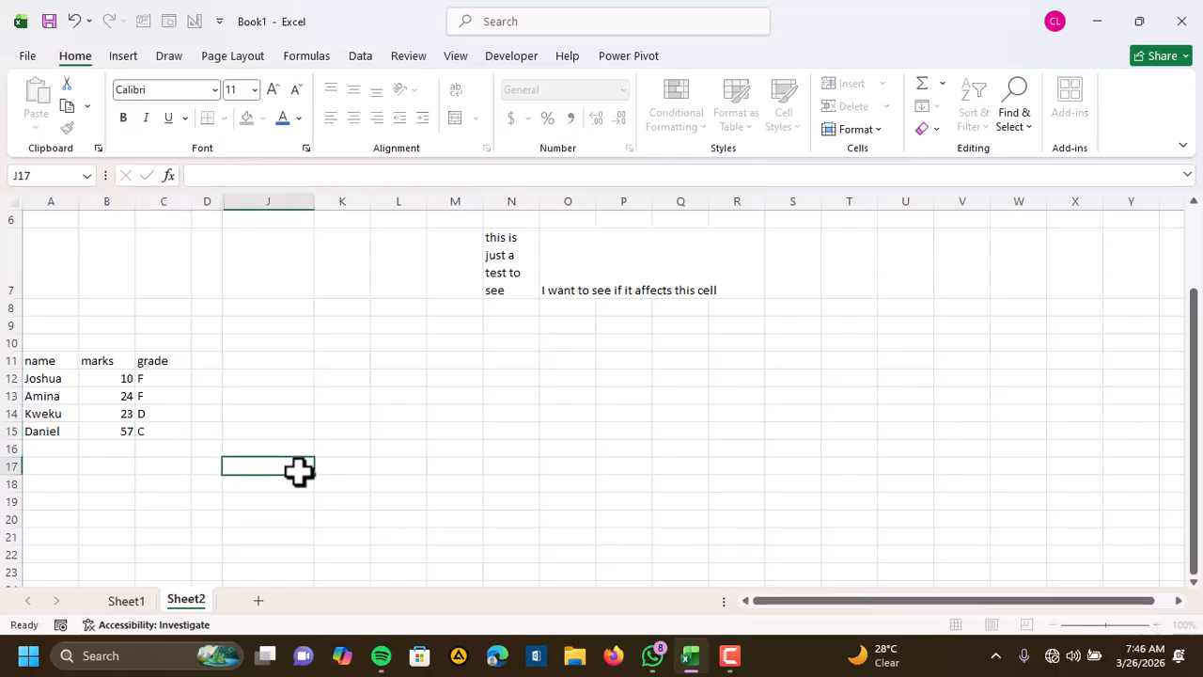
# Enter the title "Records of Students" in cell A10 above the table headers
pyautogui.moveTo(56, 363); pyautogui.dragTo(144, 374)
pyautogui.click(60, 342)
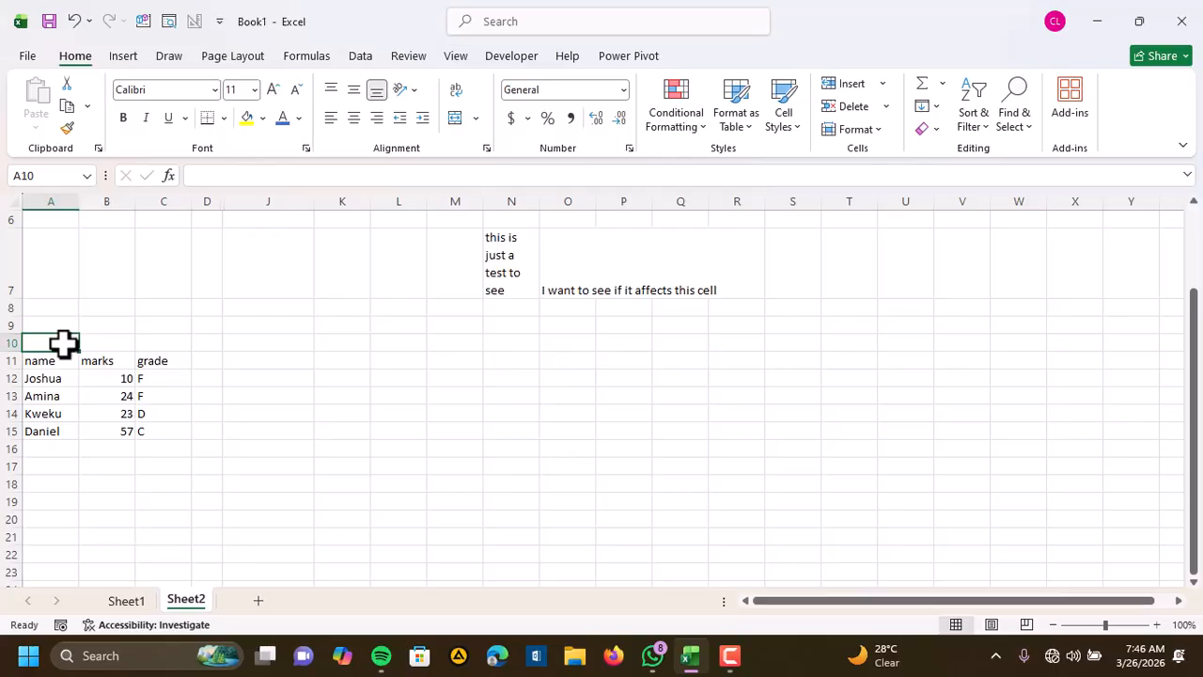
pyautogui.write('Reco')
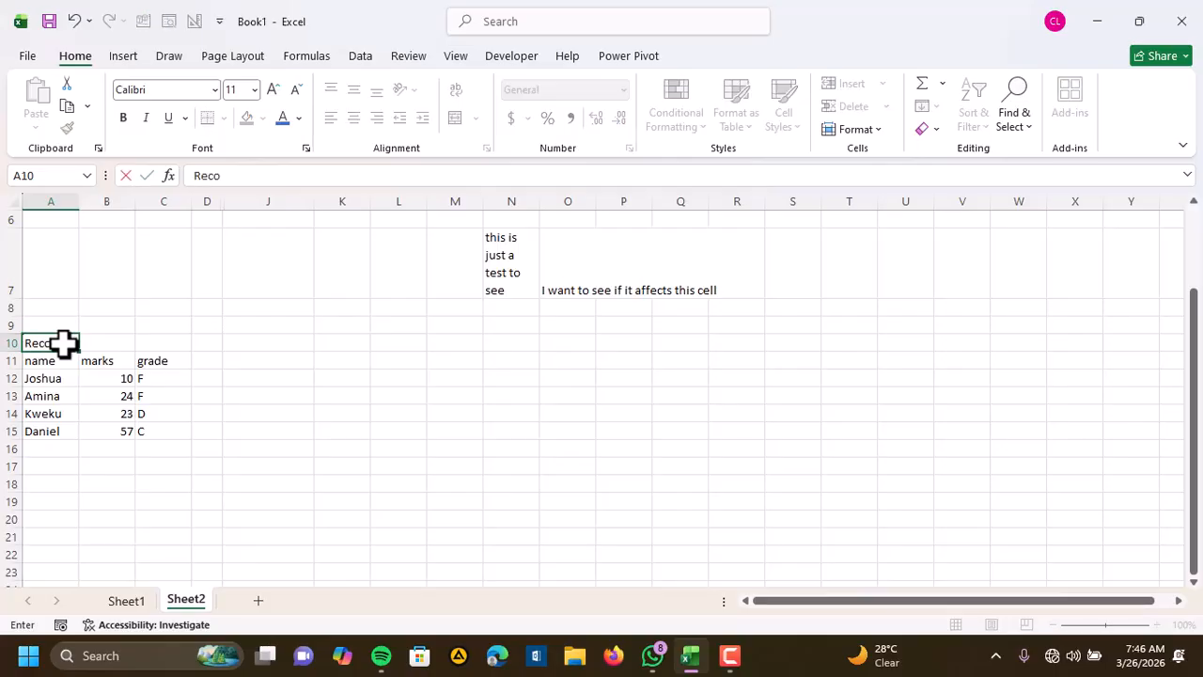
pyautogui.write('rds of Students')
pyautogui.click(126, 411)
# Set the horizontal alignment of the title range A10:C10 to Center
pyautogui.click(54, 343)
pyautogui.moveTo(54, 343); pyautogui.dragTo(188, 343)
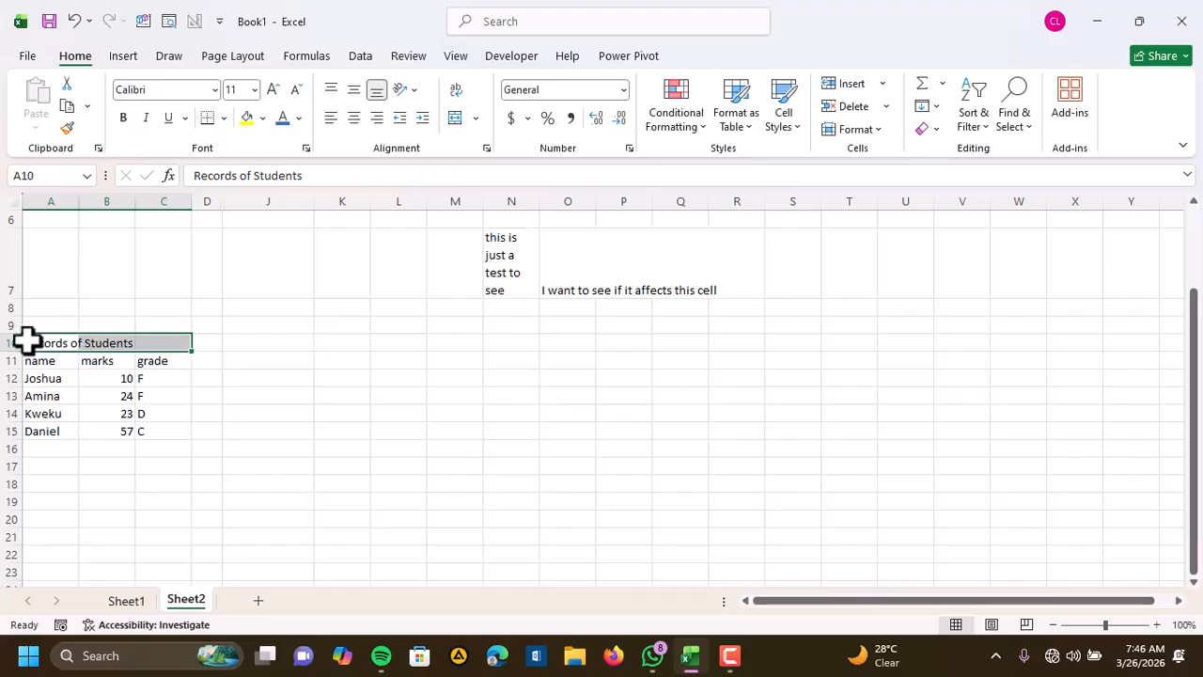
pyautogui.moveTo(44, 341); pyautogui.dragTo(169, 344)
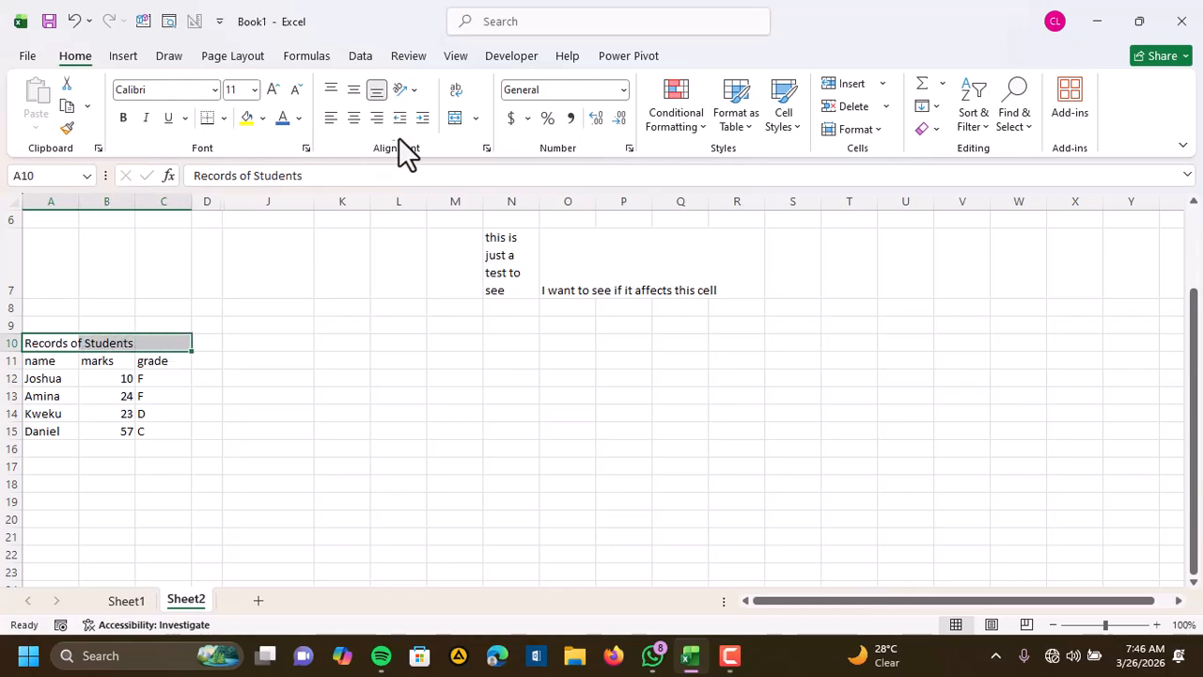
pyautogui.click(486, 147)
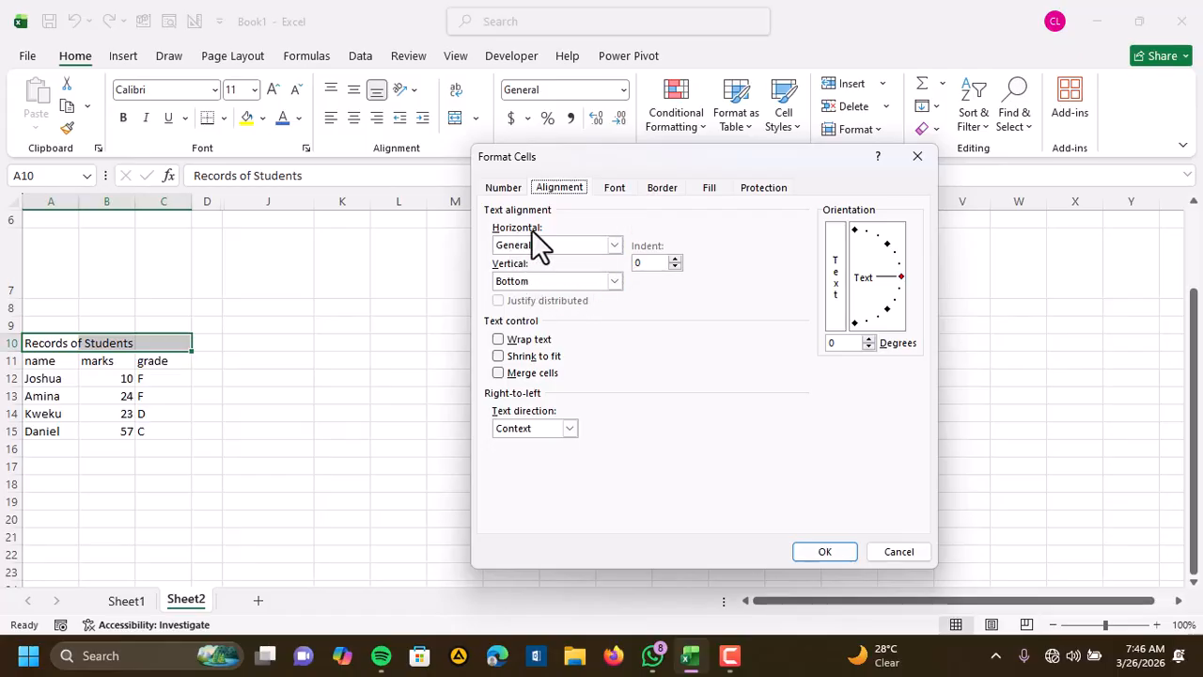
pyautogui.click(616, 244)
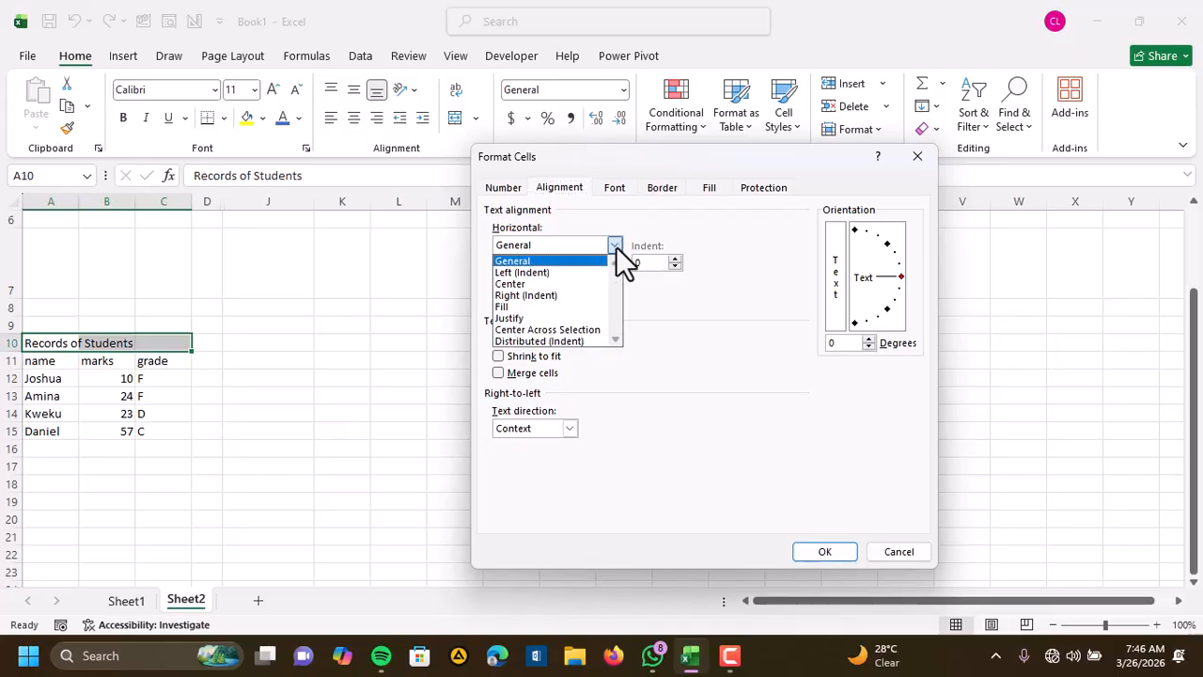
pyautogui.click(518, 283)
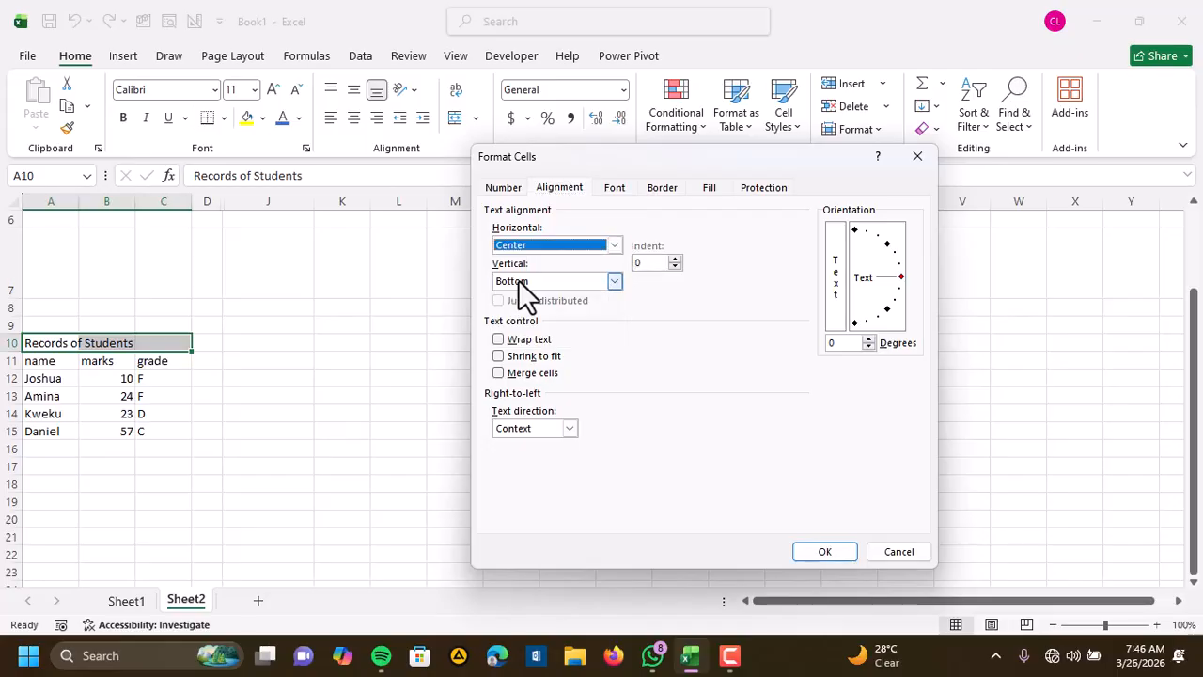
pyautogui.click(824, 554)
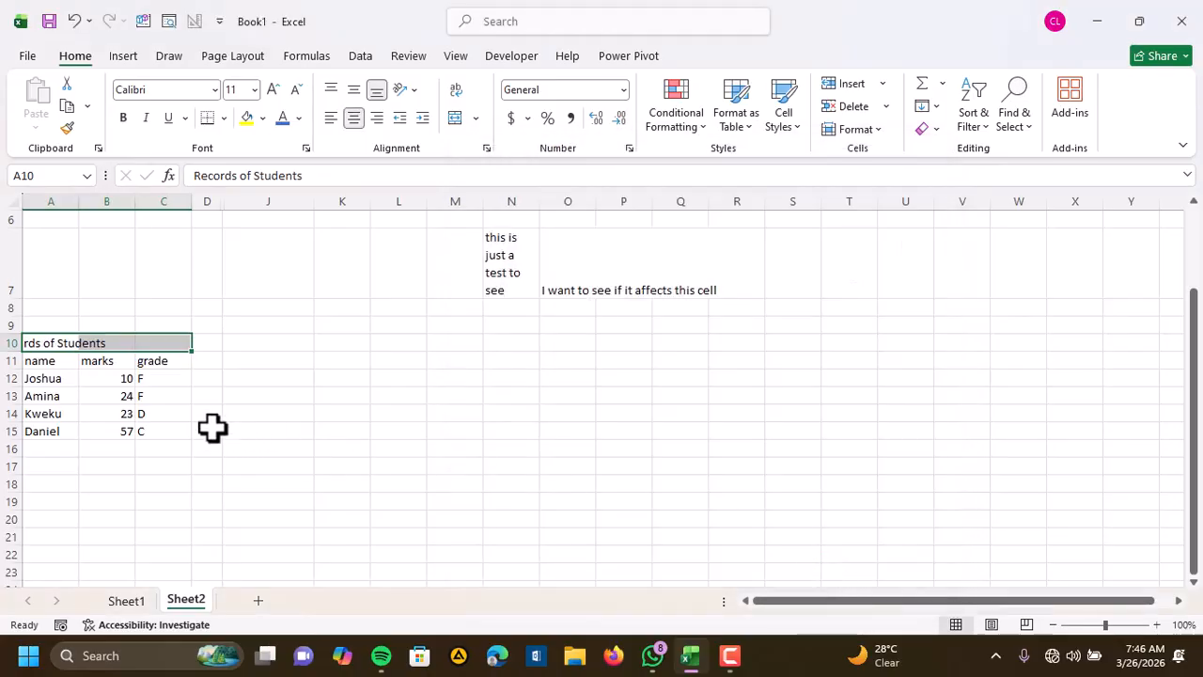
# Set the horizontal alignment of the title range A10:C10 to Center Across Selection
pyautogui.click(486, 149)
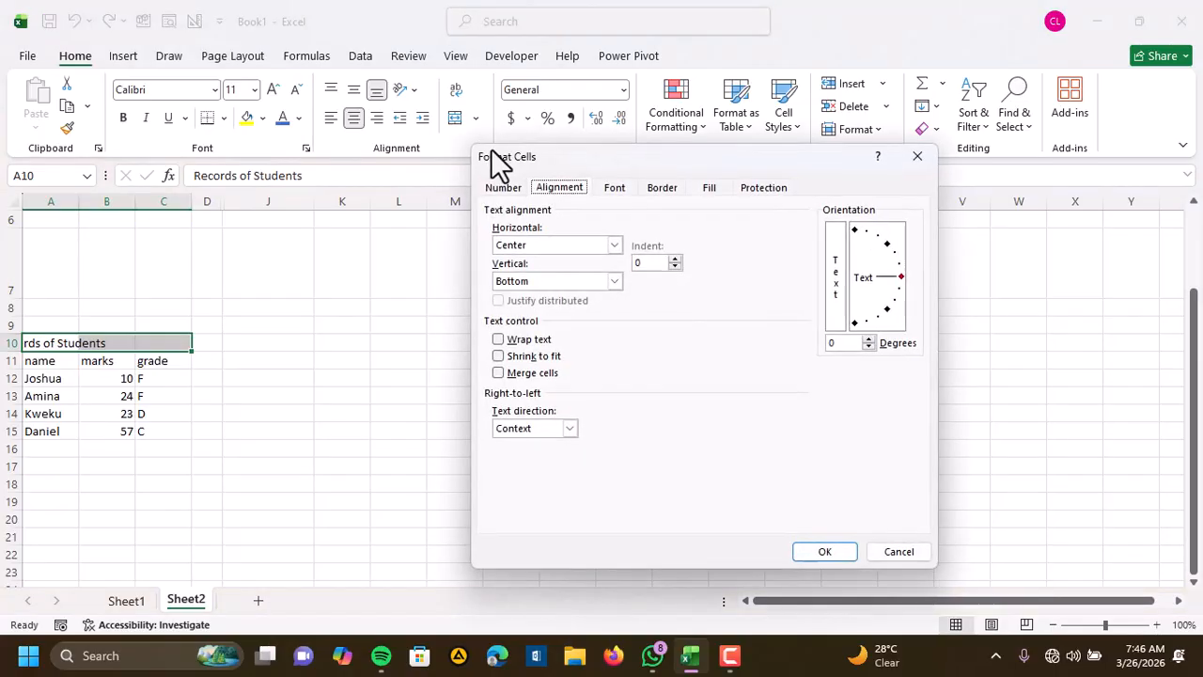
pyautogui.click(617, 244)
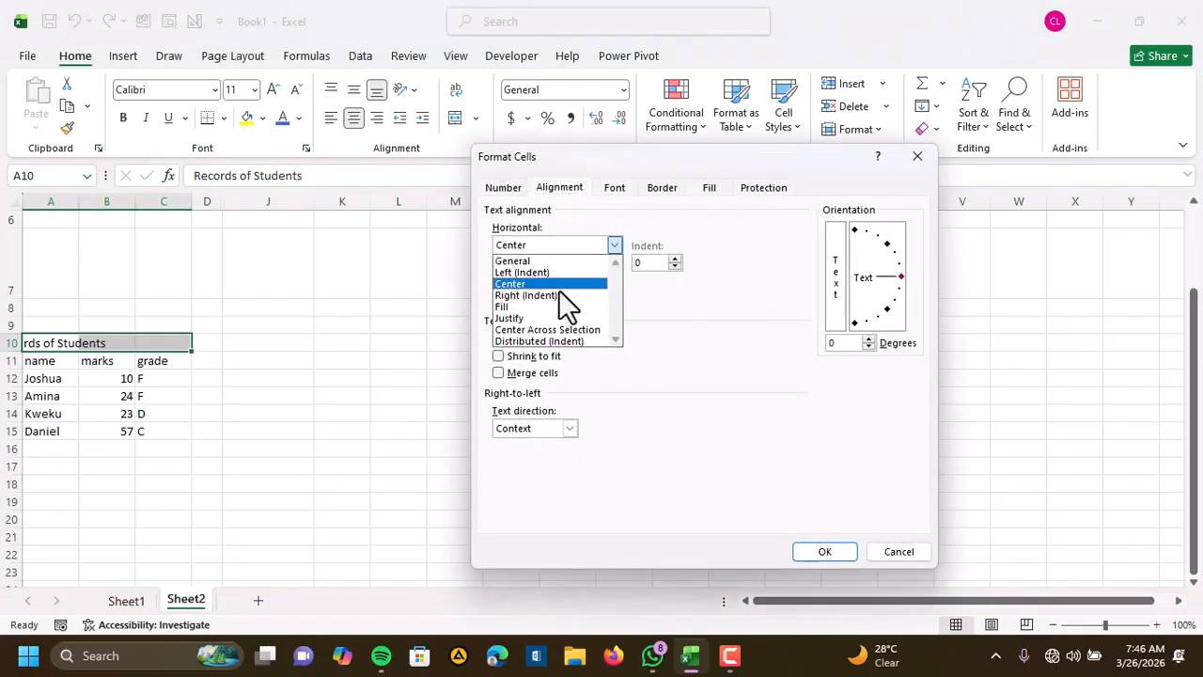
pyautogui.click(544, 330)
pyautogui.click(822, 552)
pyautogui.click(88, 451)
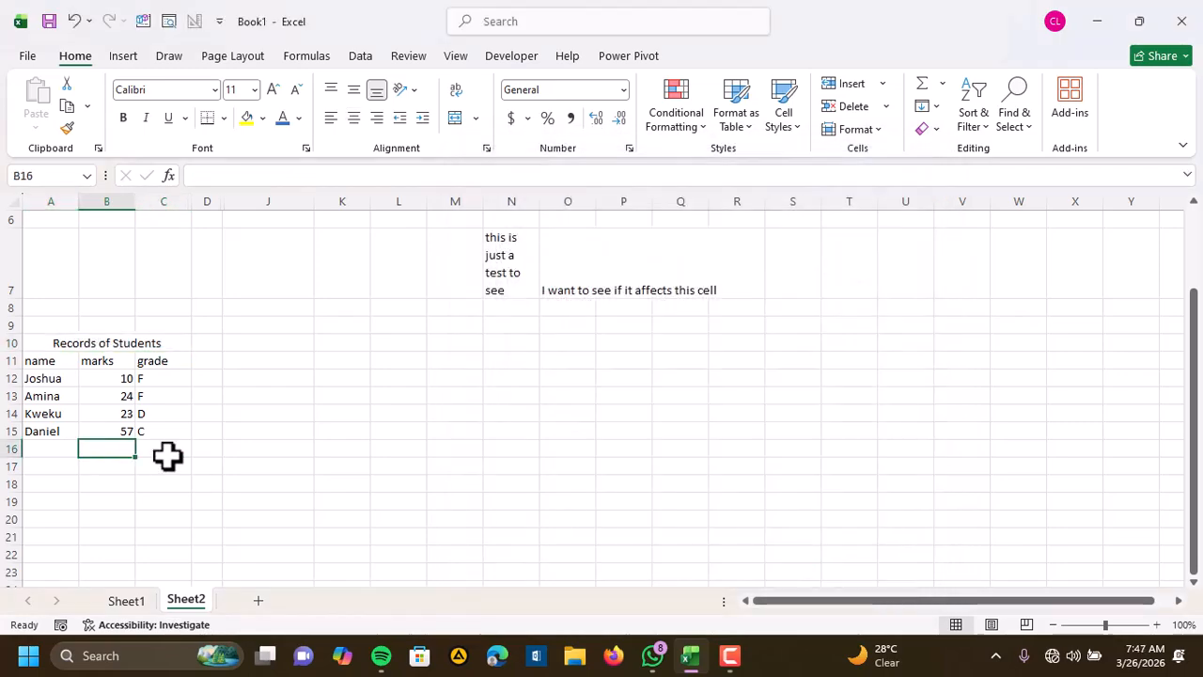
# Merge and center the title "Records of Students" across cells A10:C10
pyautogui.moveTo(46, 340); pyautogui.dragTo(167, 342)
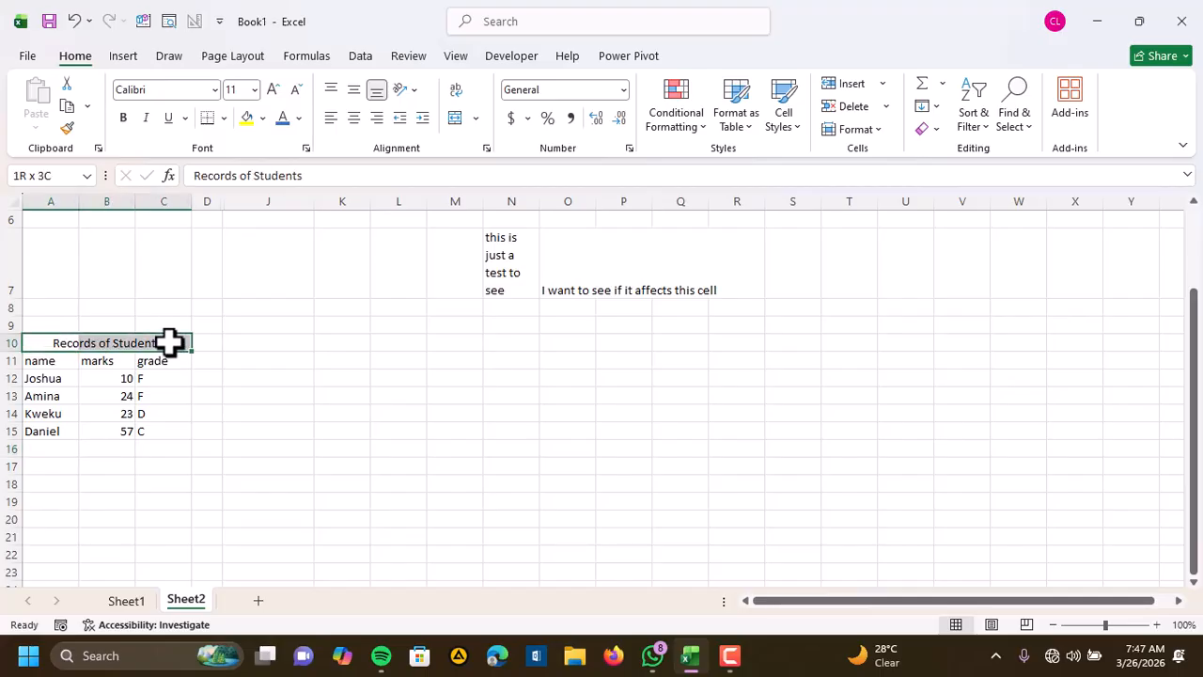
pyautogui.click(104, 344)
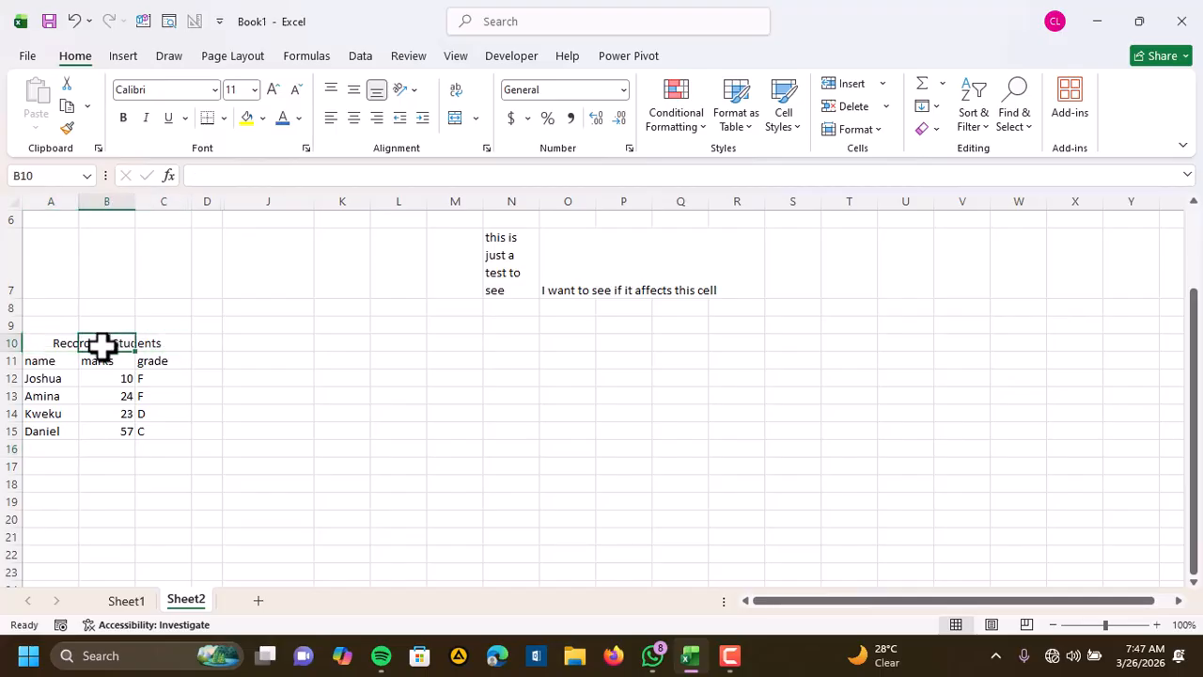
pyautogui.click(146, 345)
pyautogui.click(47, 346)
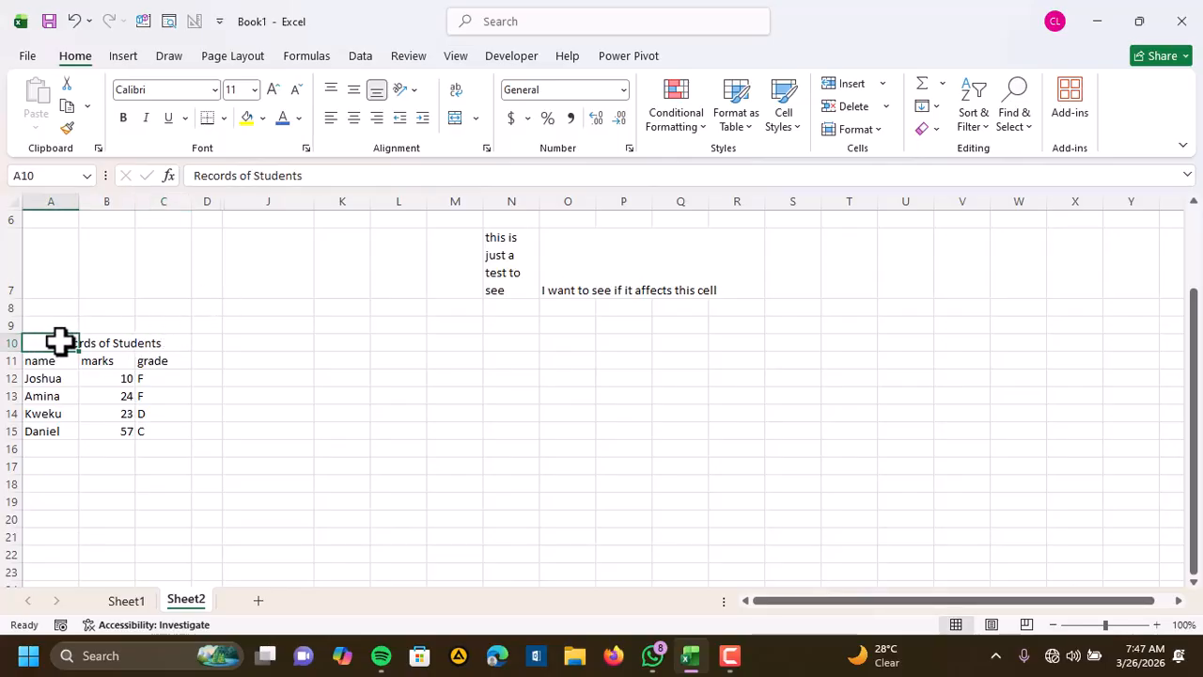
pyautogui.moveTo(60, 342); pyautogui.dragTo(183, 344)
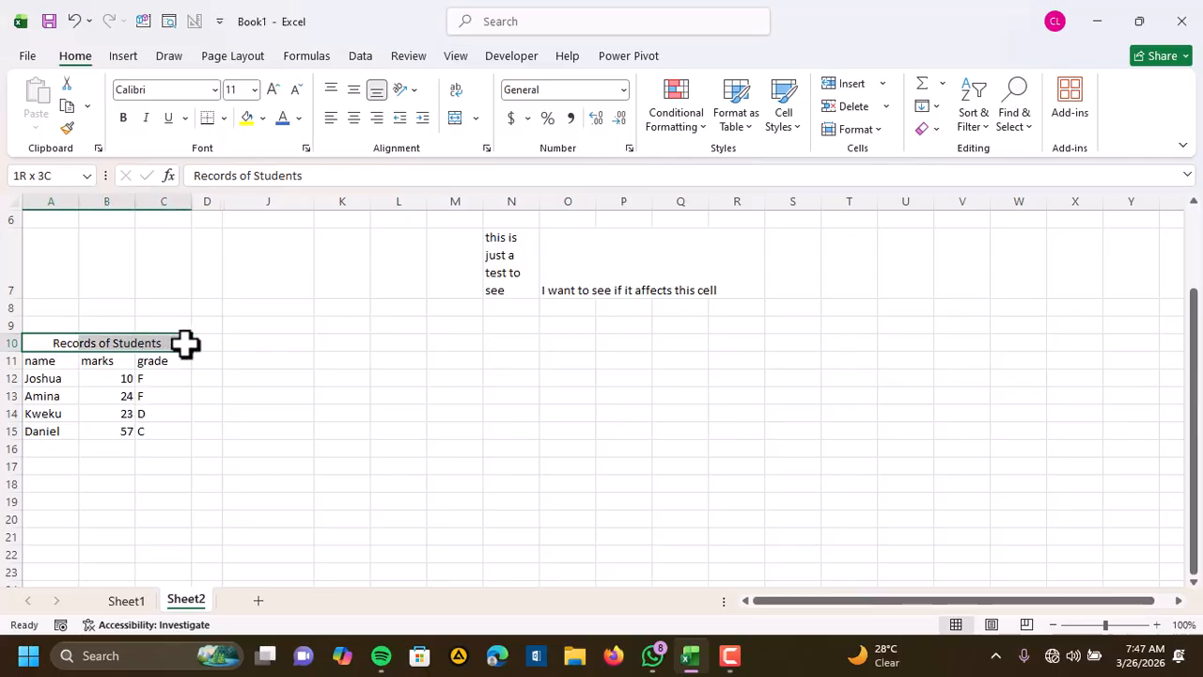
pyautogui.click(475, 119)
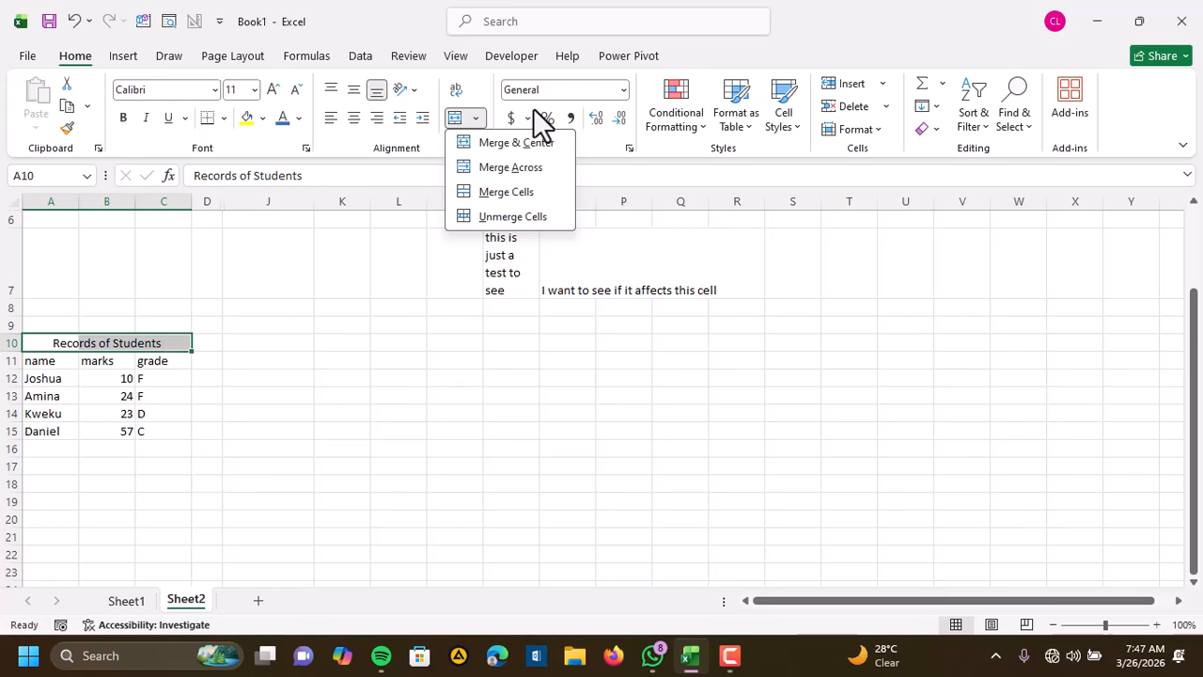
pyautogui.click(524, 143)
pyautogui.click(182, 400)
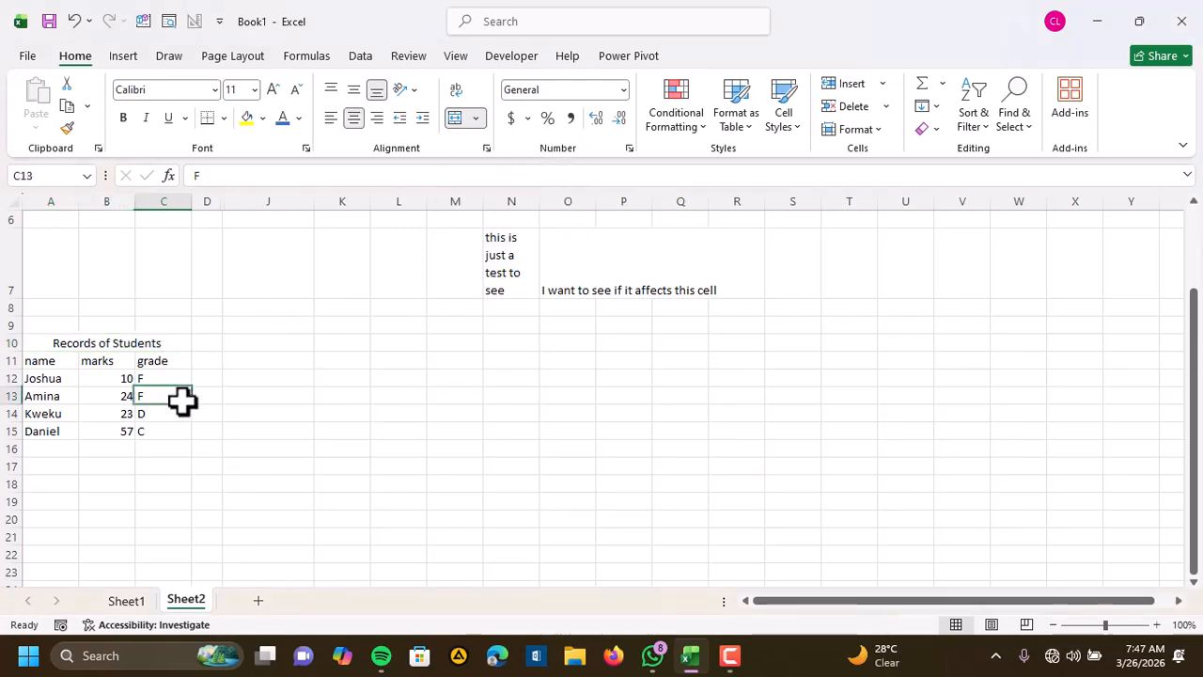
# Examine whether the title row A10:C10 is selected as one merged cell, comparing it with the surrounding unmerged cells
pyautogui.click(75, 344)
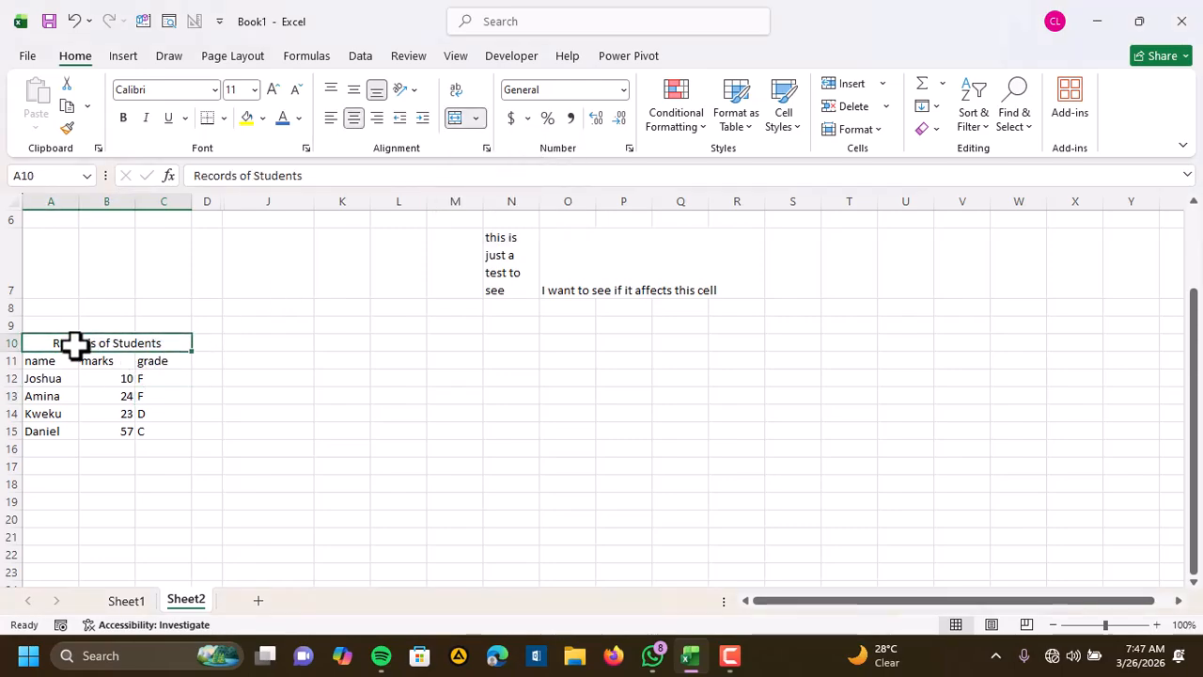
pyautogui.click(188, 432)
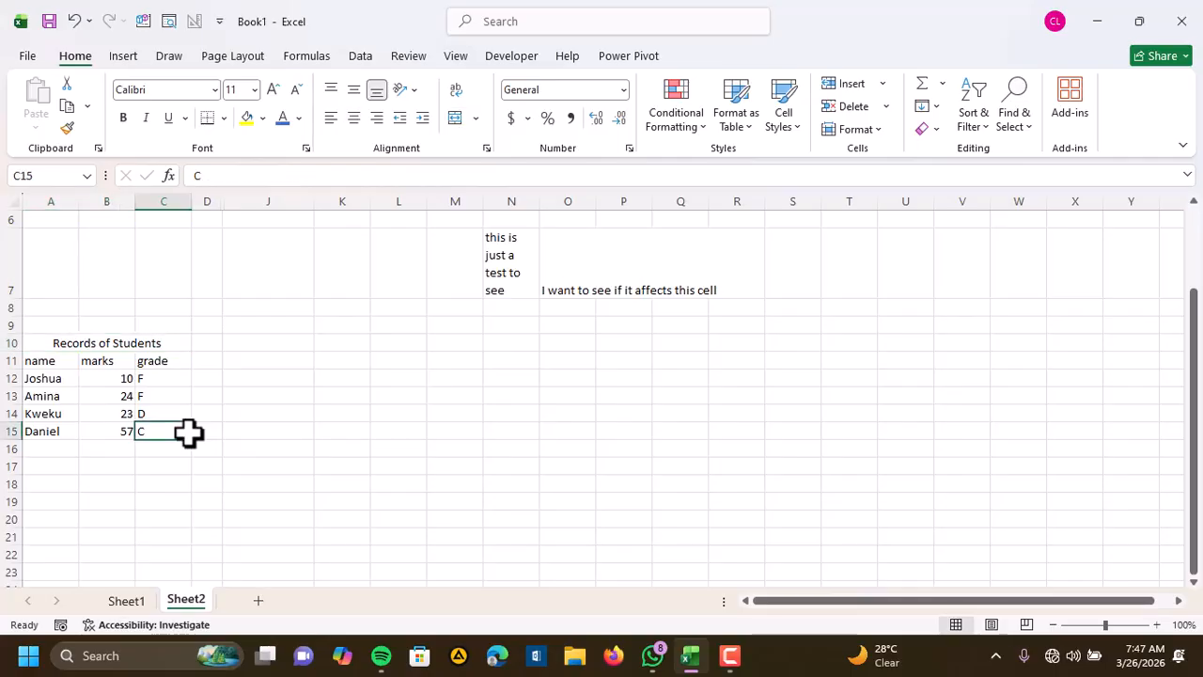
pyautogui.click(166, 346)
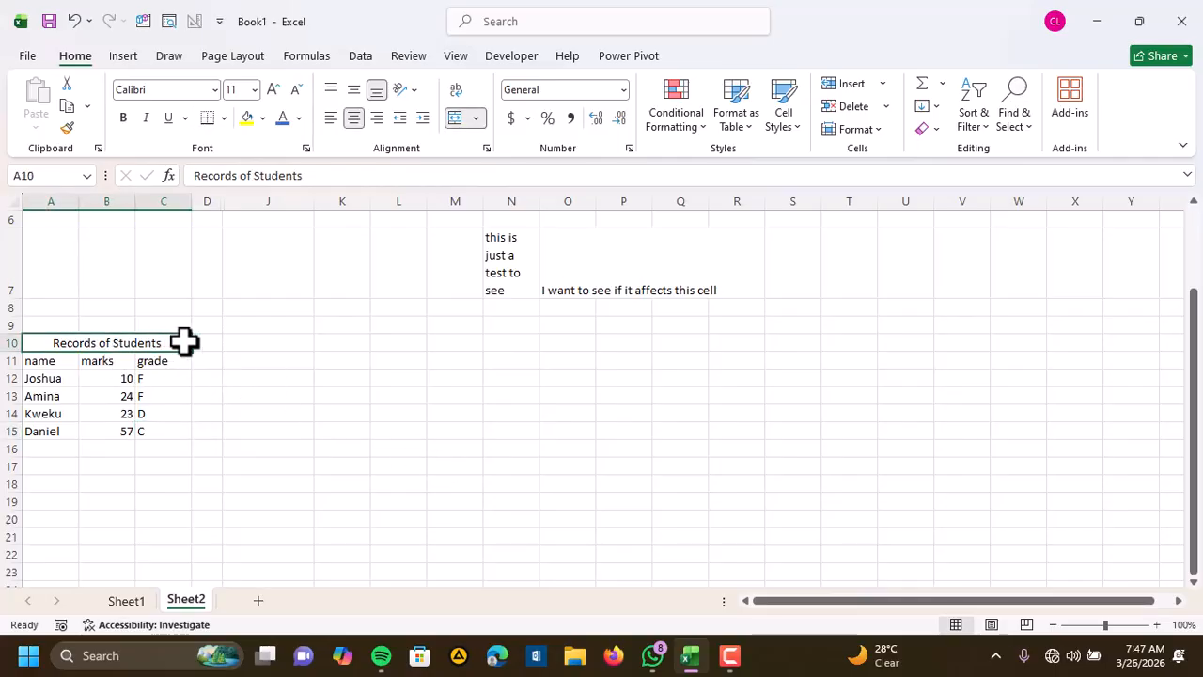
pyautogui.click(361, 503)
pyautogui.click(176, 329)
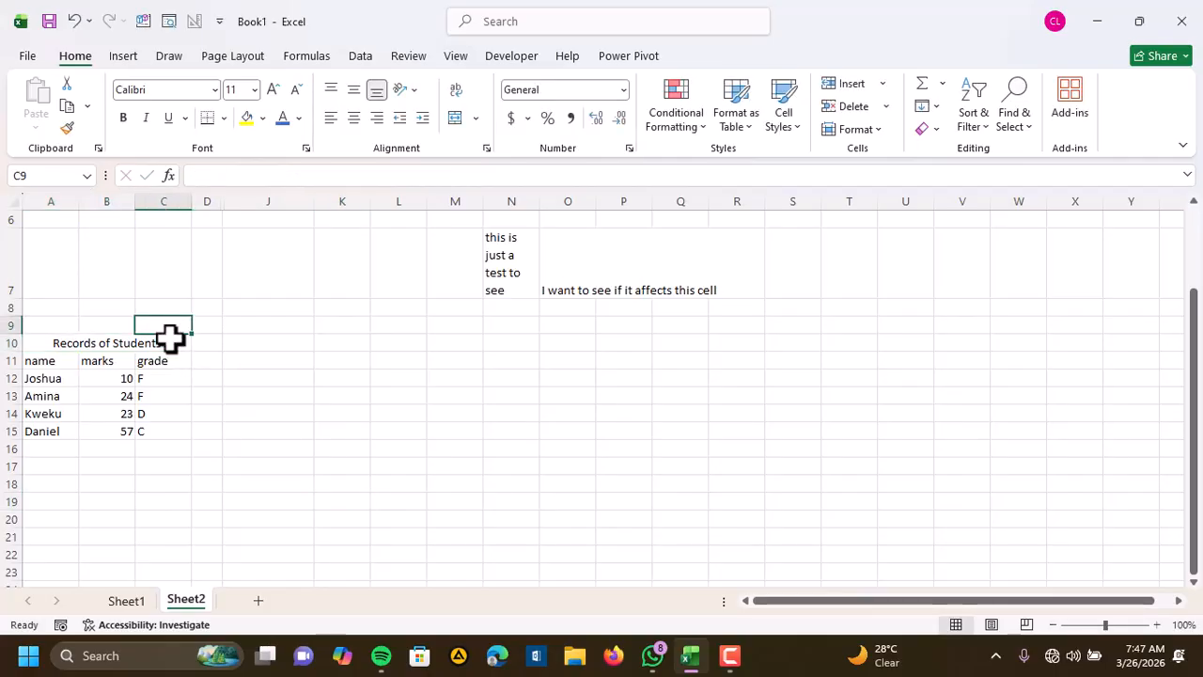
pyautogui.click(169, 339)
pyautogui.click(145, 326)
pyautogui.click(113, 325)
pyautogui.click(92, 342)
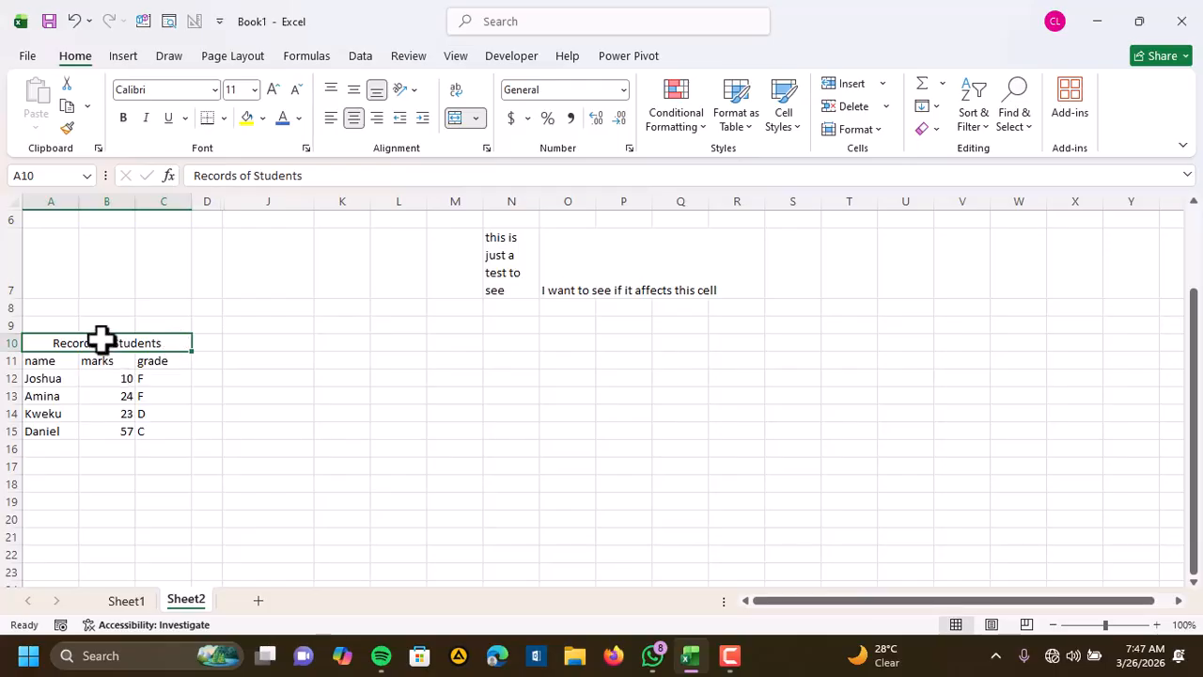
pyautogui.click(195, 393)
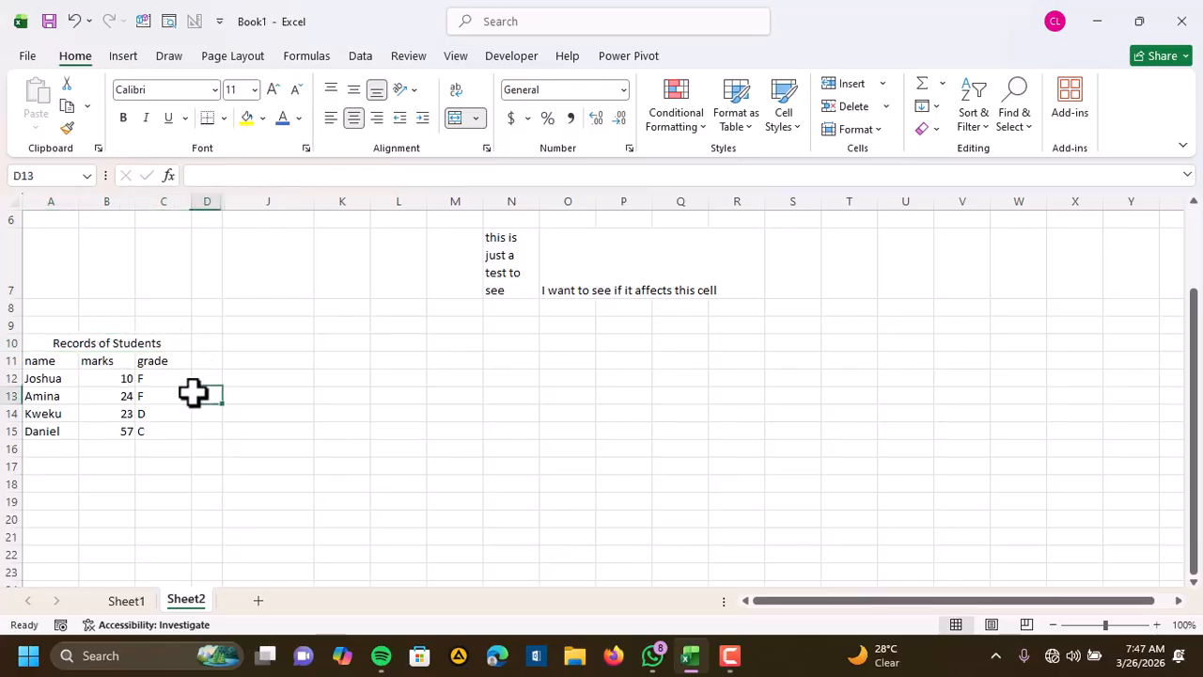
# Fill the merged title cell A10:C10 with a light gray theme color
pyautogui.click(61, 341)
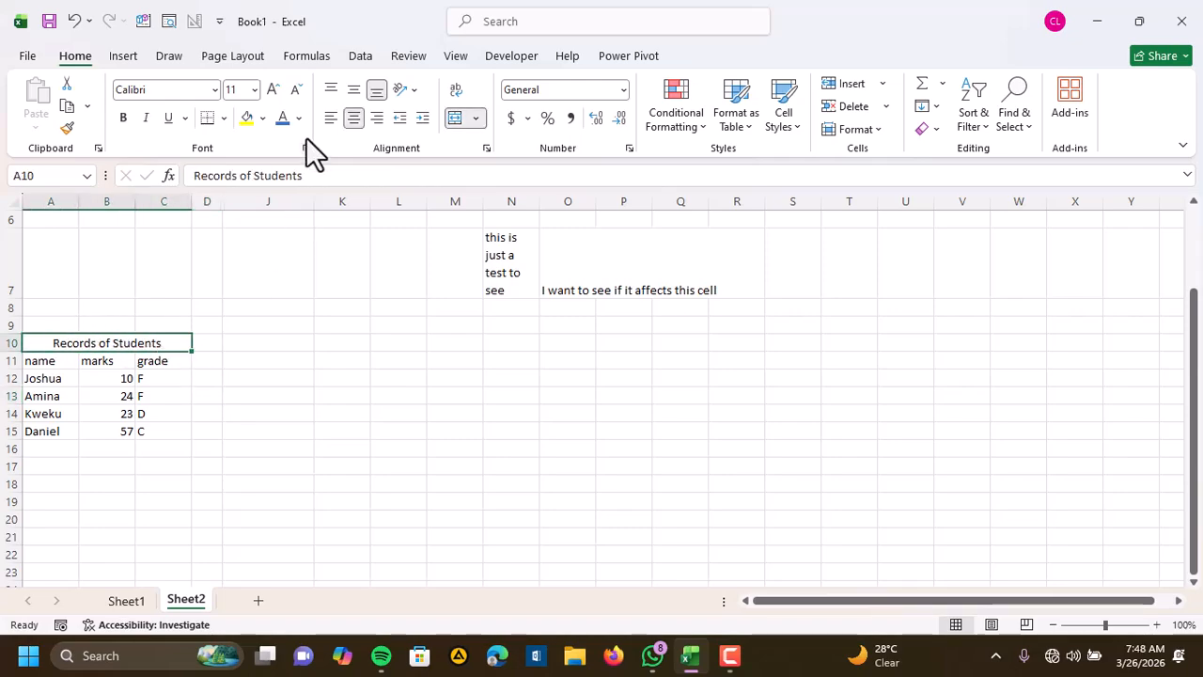
pyautogui.click(263, 118)
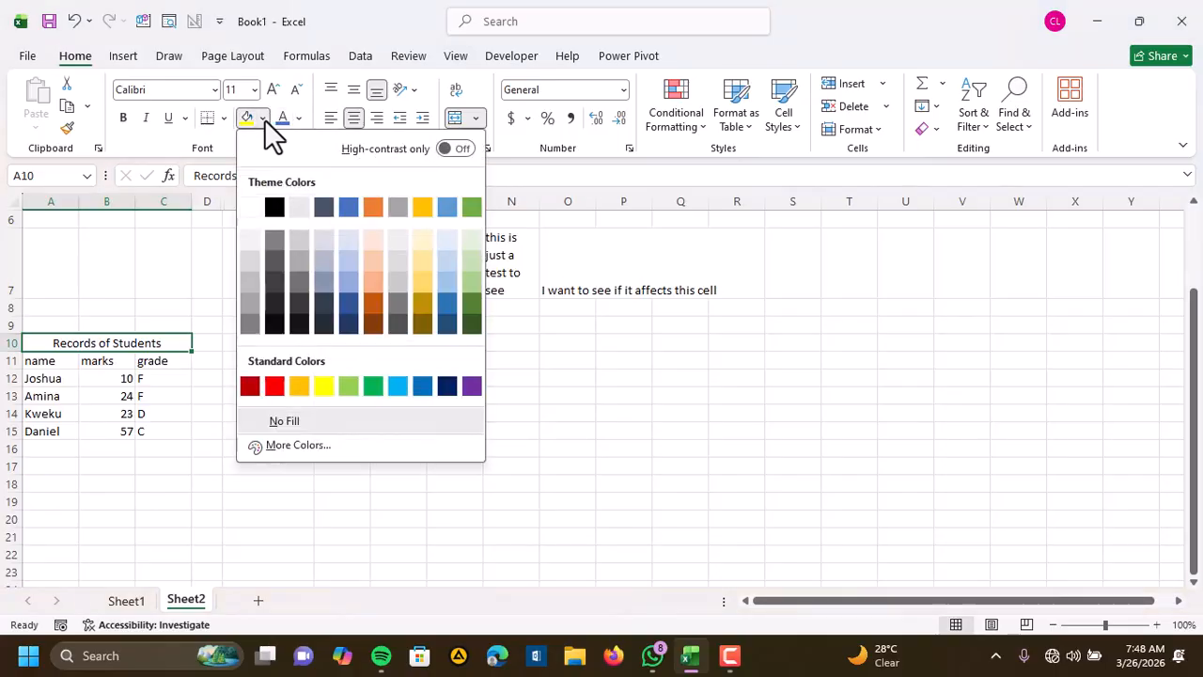
pyautogui.click(291, 243)
pyautogui.click(169, 411)
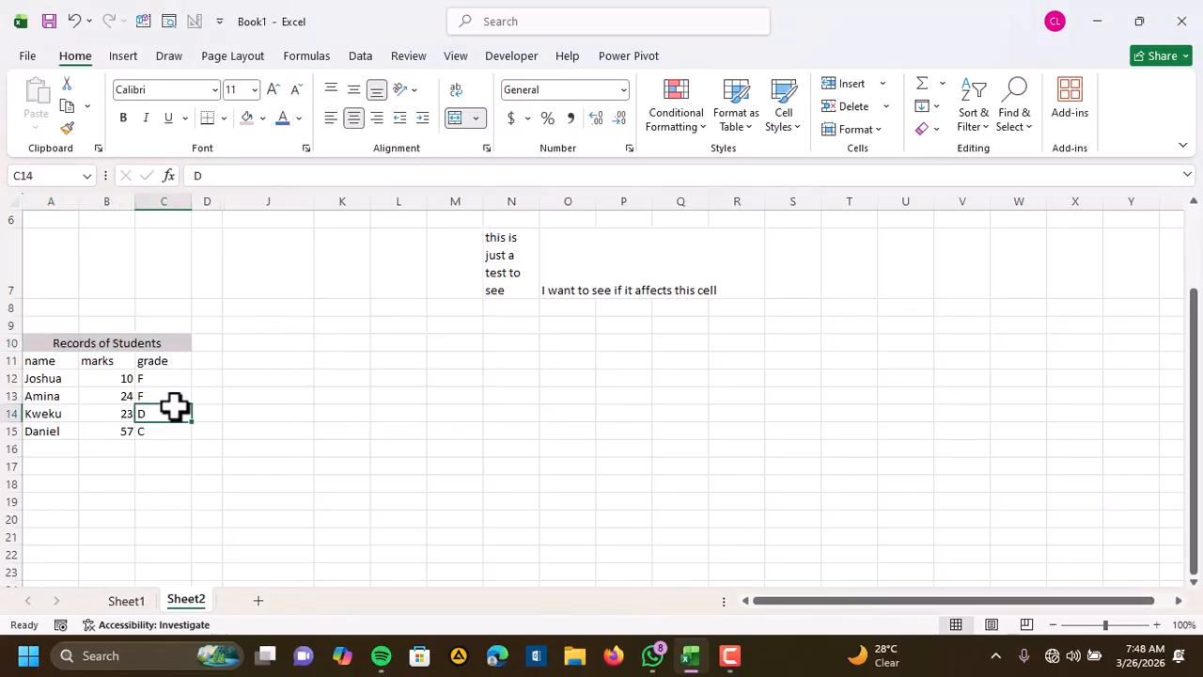
# Make the headers in A11:C11 bold and align them to the center horizontally and the middle vertically
pyautogui.moveTo(75, 364); pyautogui.dragTo(179, 353)
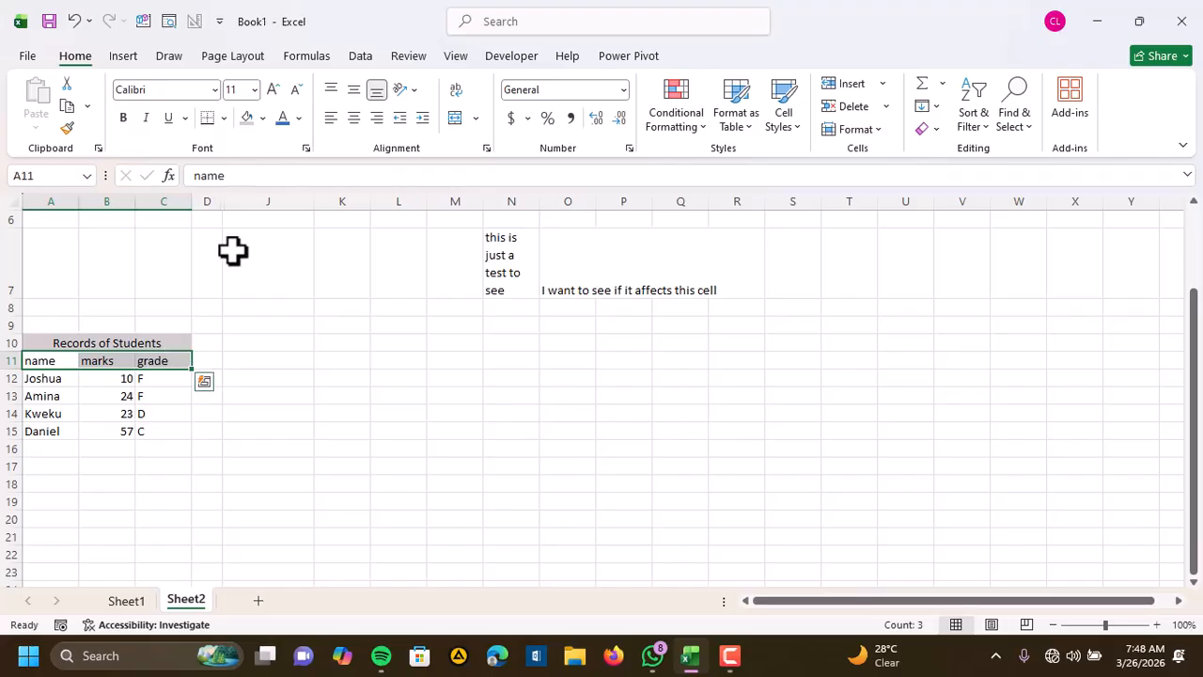
pyautogui.click(127, 118)
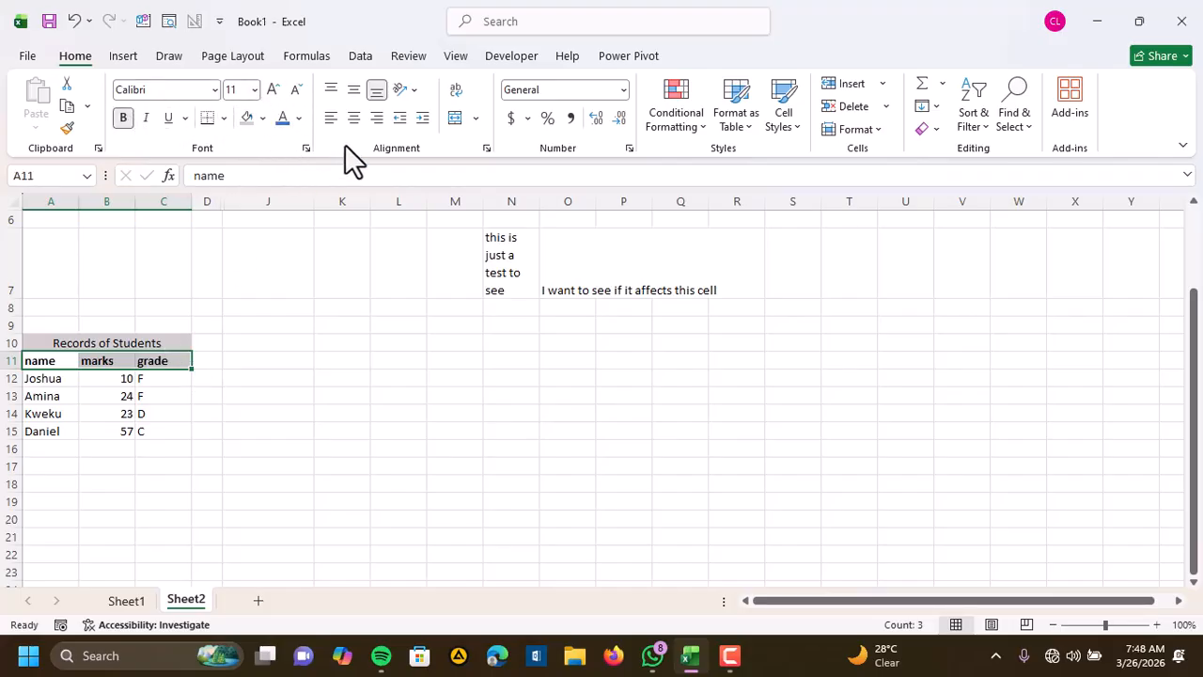
pyautogui.click(353, 119)
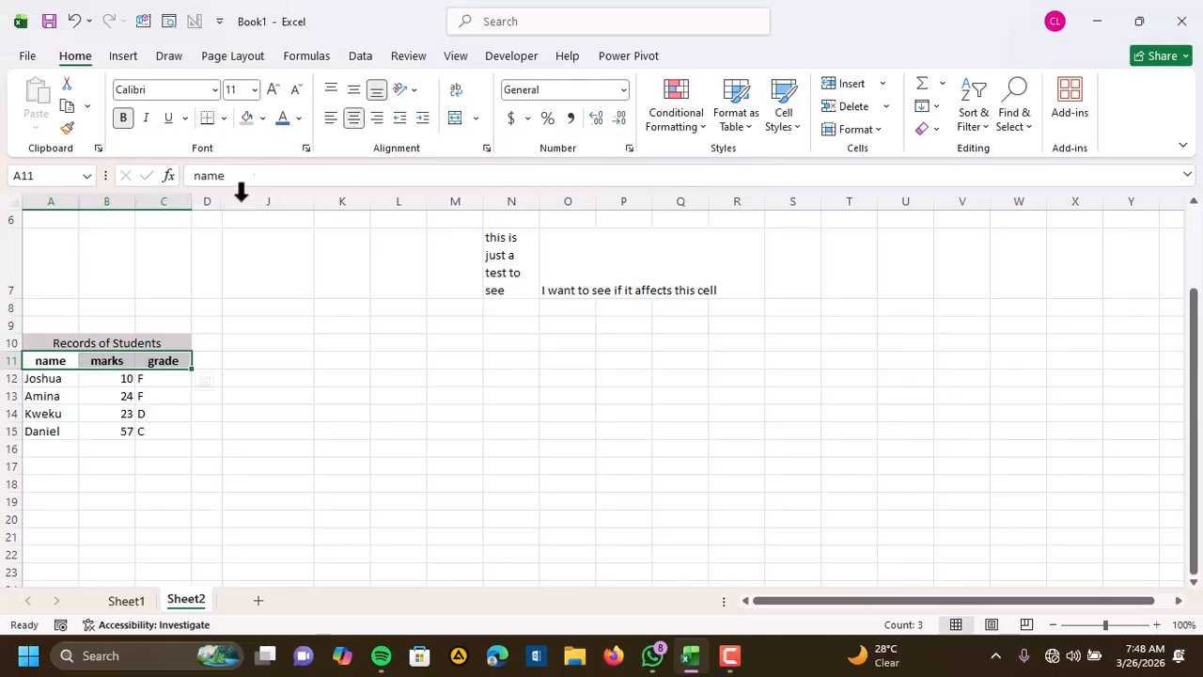
pyautogui.click(352, 89)
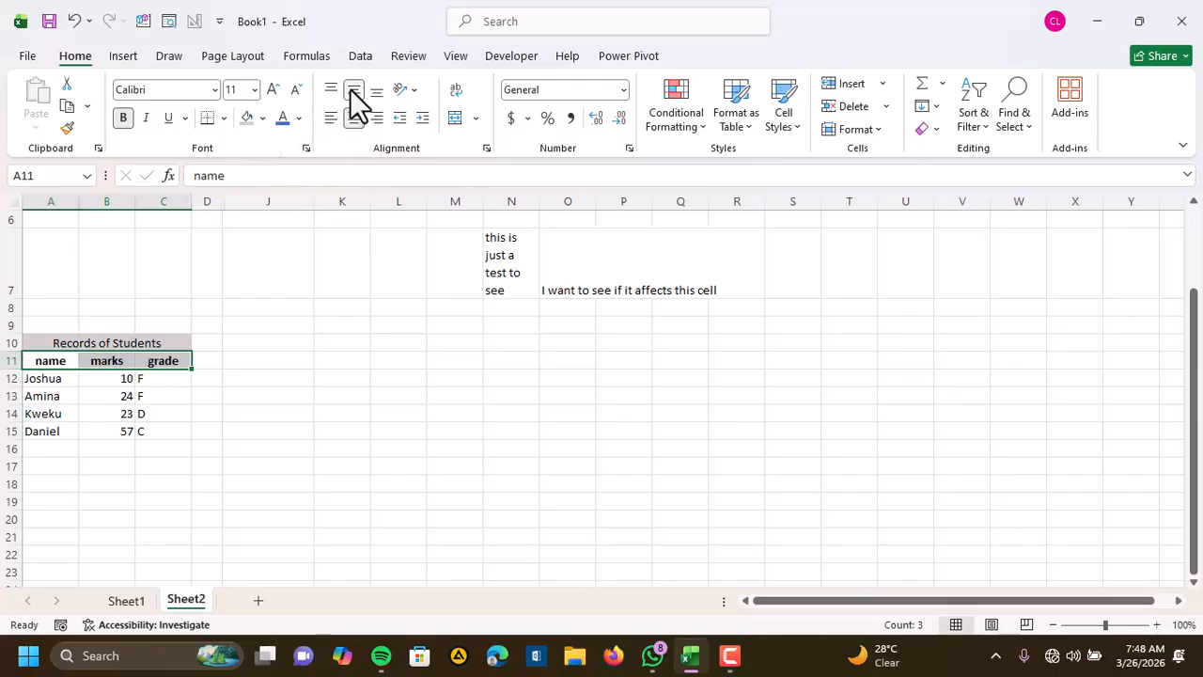
pyautogui.click(97, 360)
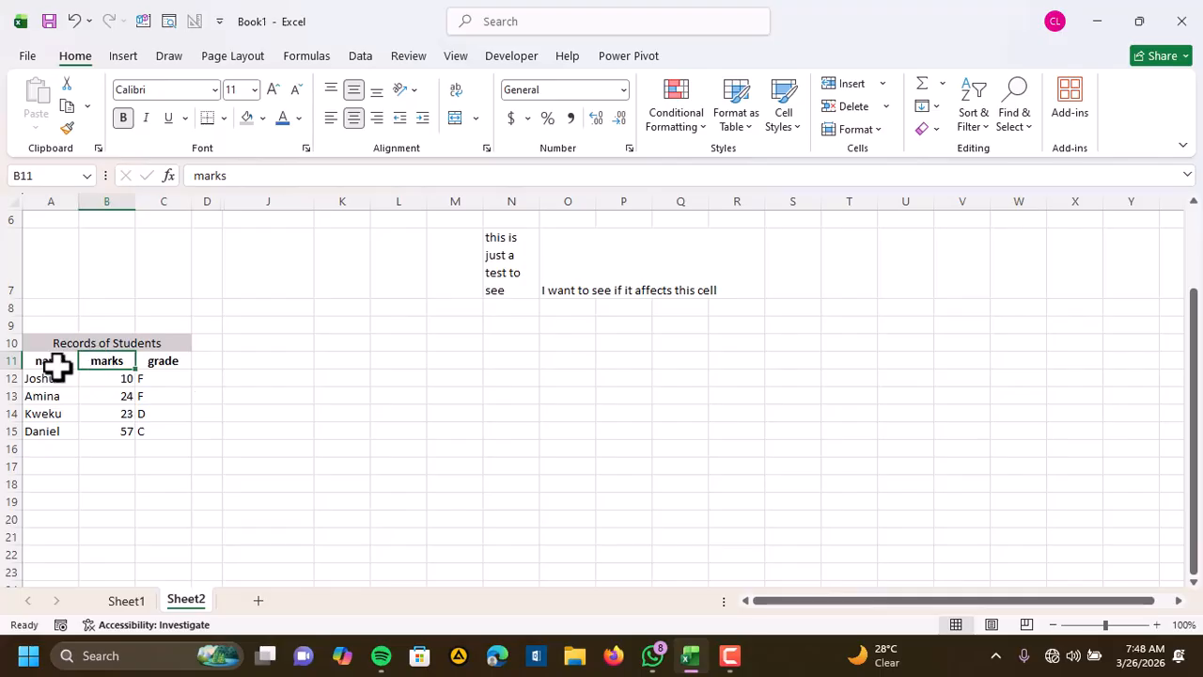
# Fill the header row A11:C11 with the standard orange color
pyautogui.moveTo(50, 365); pyautogui.dragTo(167, 360)
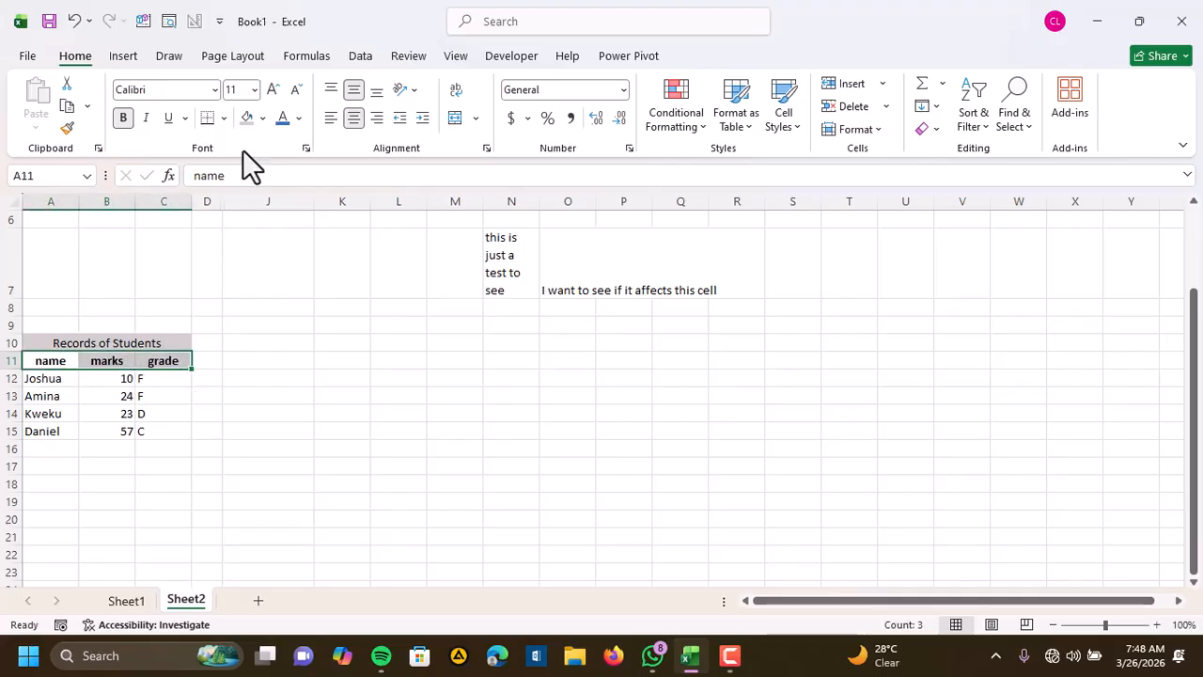
pyautogui.click(264, 117)
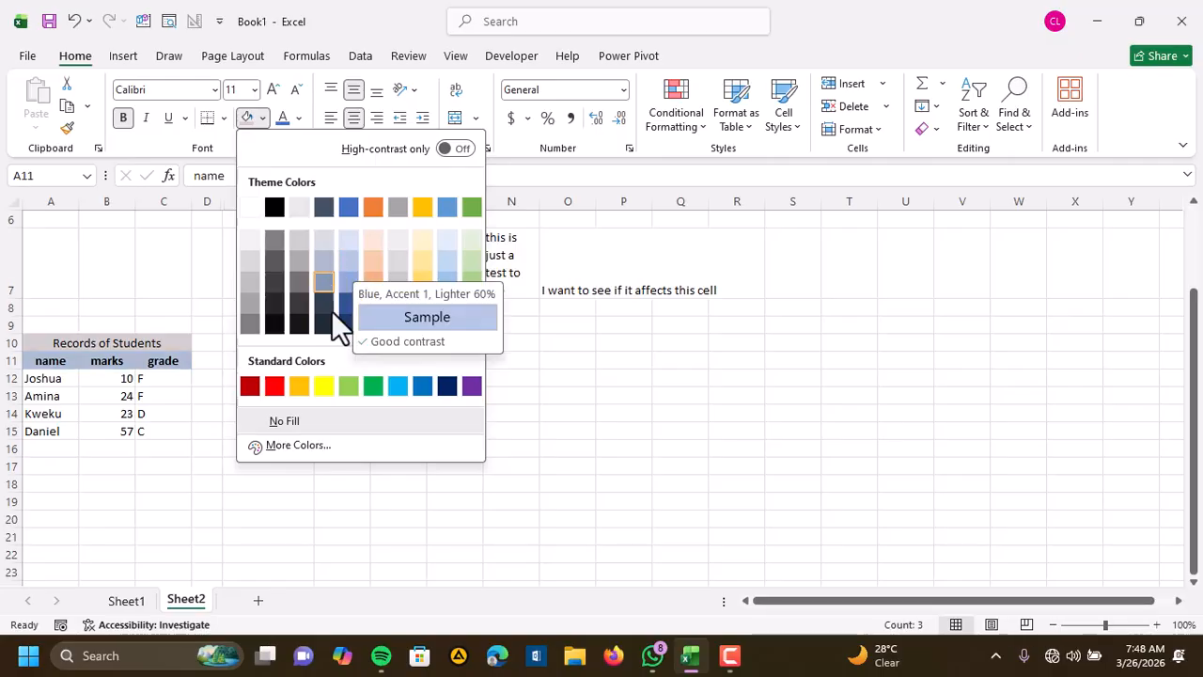
pyautogui.click(306, 388)
pyautogui.click(109, 395)
# Center the student names, marks and grades in A12:C15 horizontally
pyautogui.moveTo(51, 379); pyautogui.dragTo(162, 434)
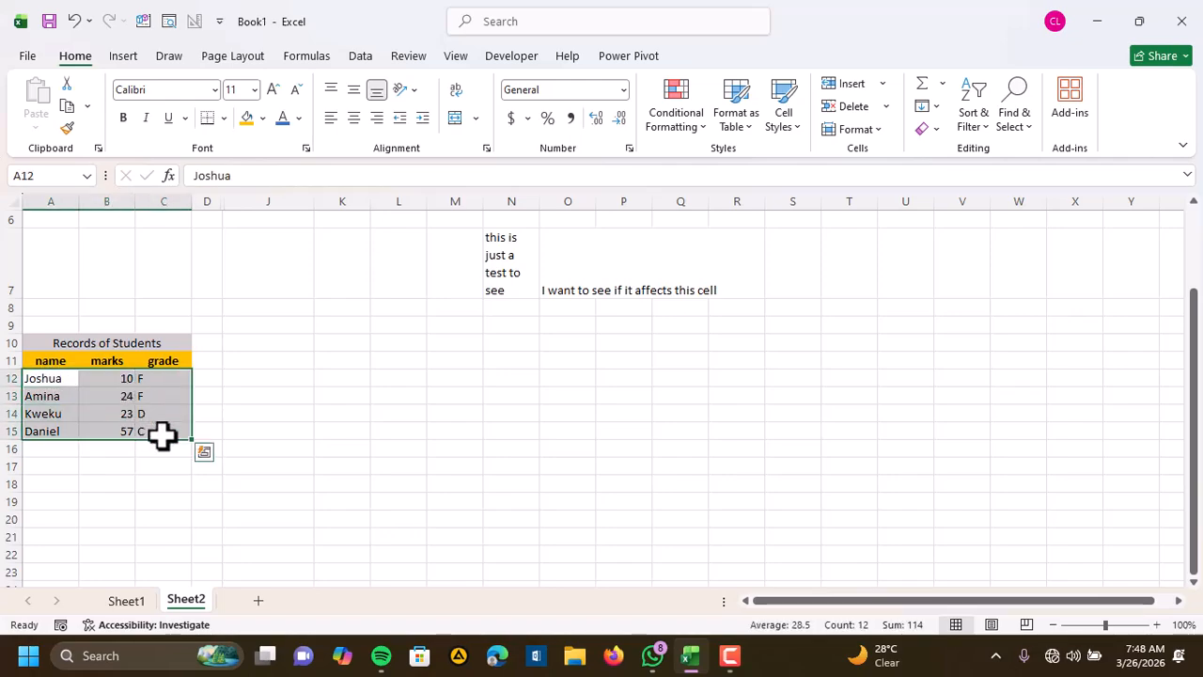
pyautogui.click(354, 115)
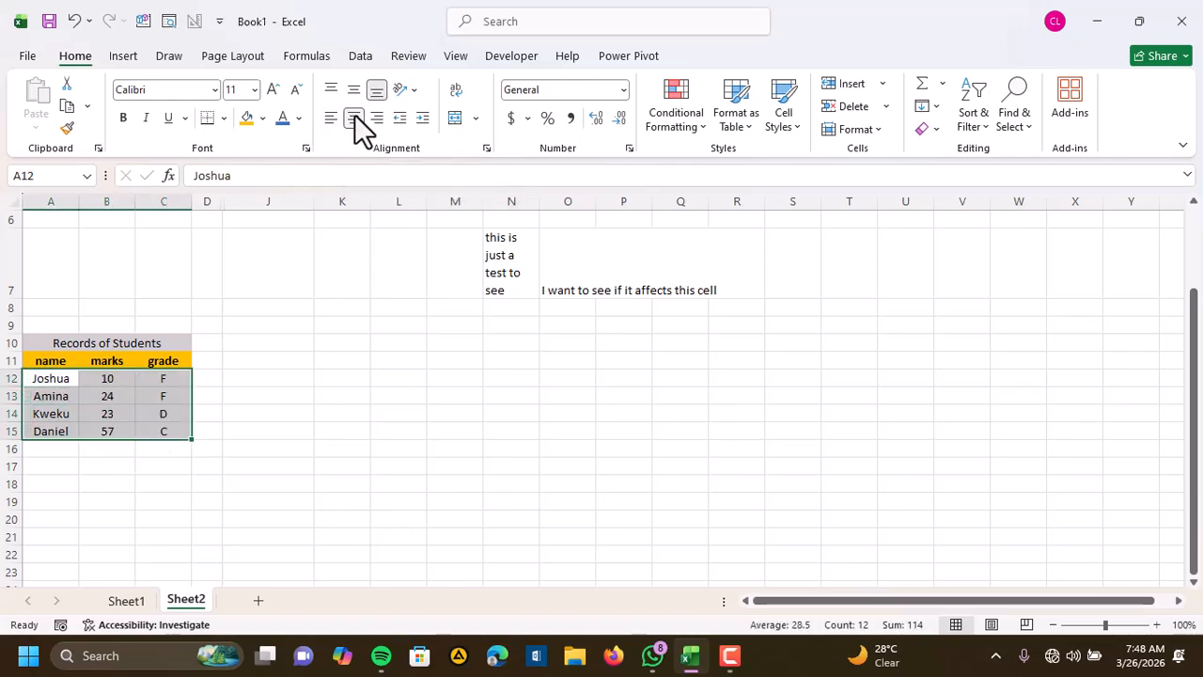
pyautogui.click(286, 473)
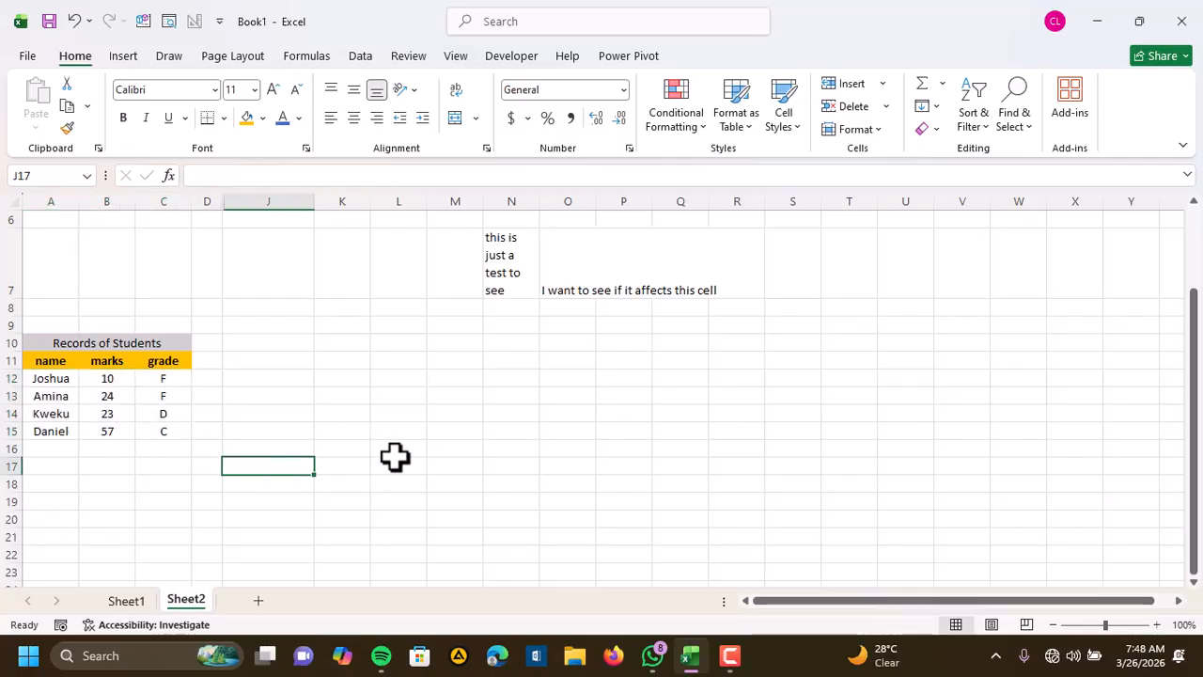
# Select the whole student records table A10:C15, including its title and headers
pyautogui.scroll(-1, 395, 457)
pyautogui.scroll(1, 395, 457)
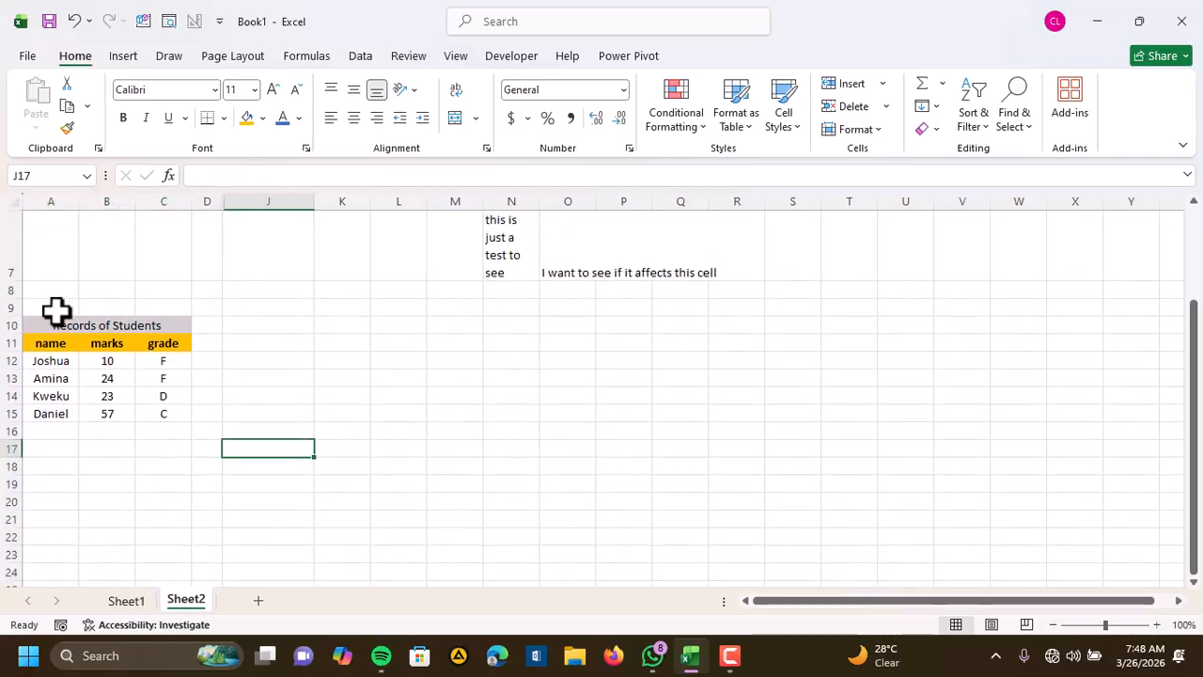
pyautogui.moveTo(35, 325); pyautogui.dragTo(178, 424)
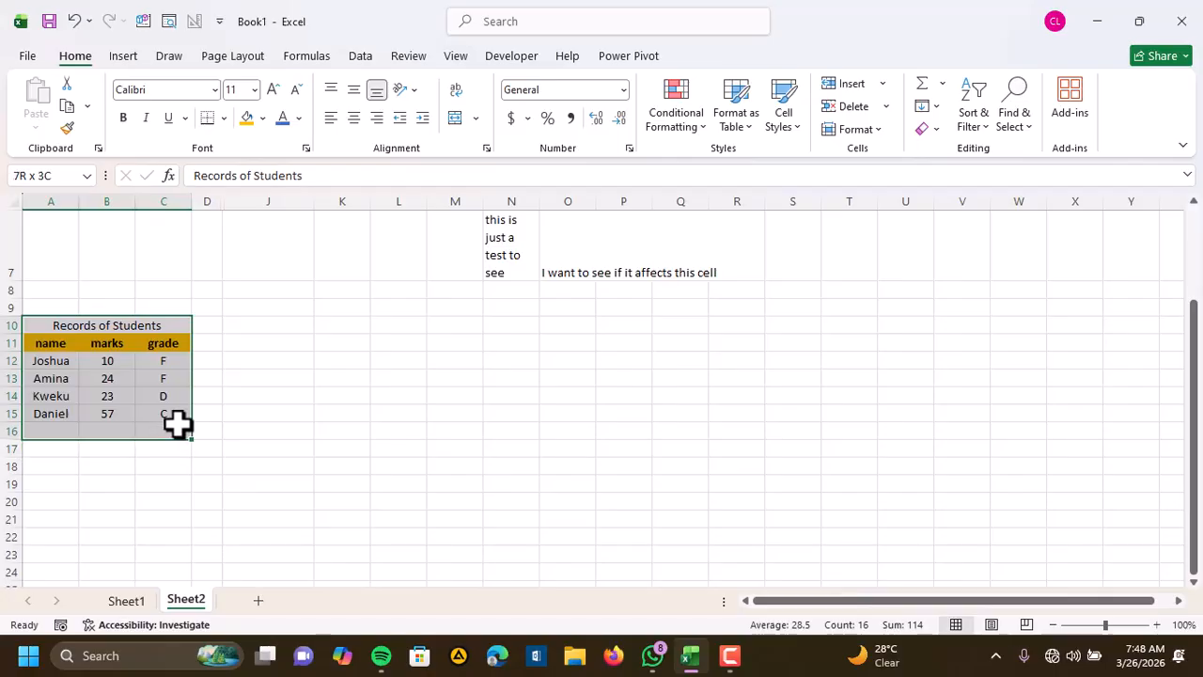
pyautogui.click(442, 428)
pyautogui.scroll(3, 550, 416)
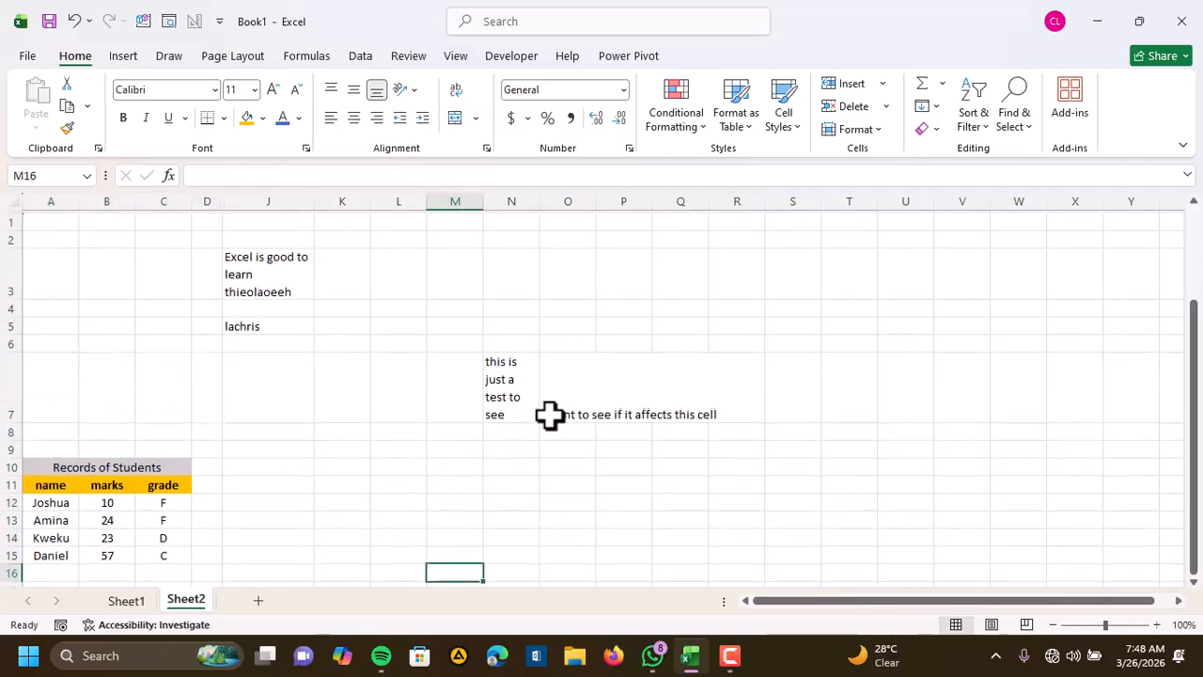
pyautogui.scroll(-3, 550, 416)
pyautogui.scroll(1, 550, 416)
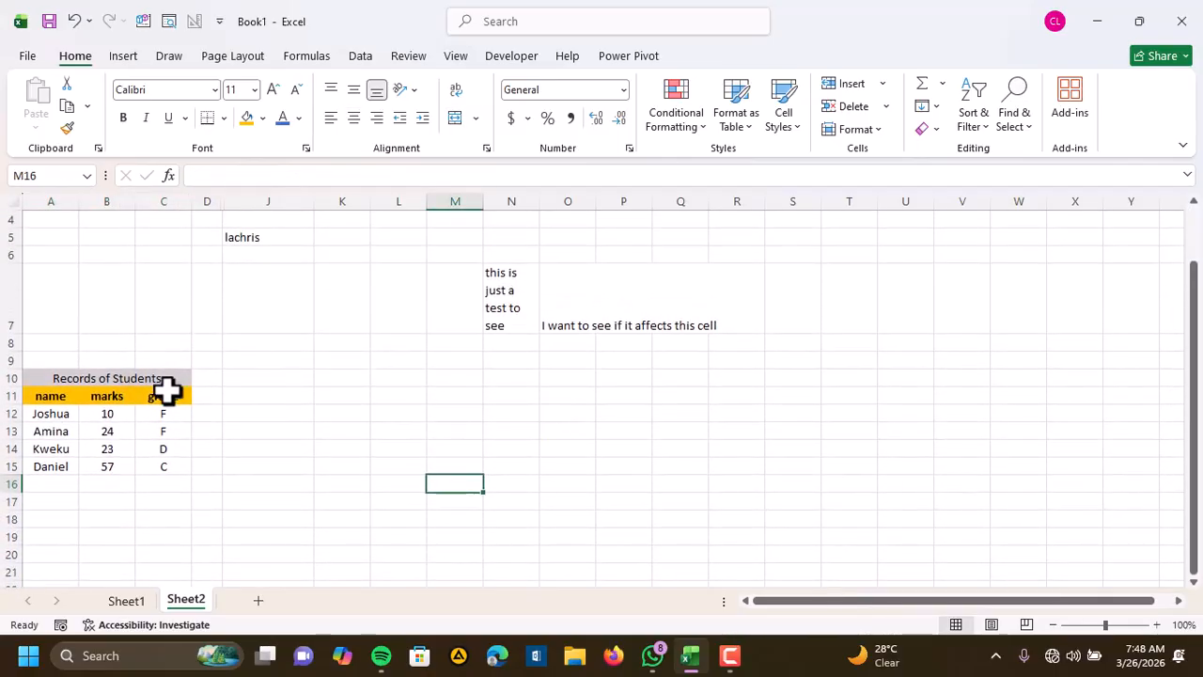
pyautogui.click(78, 377)
pyautogui.moveTo(78, 377); pyautogui.dragTo(166, 473)
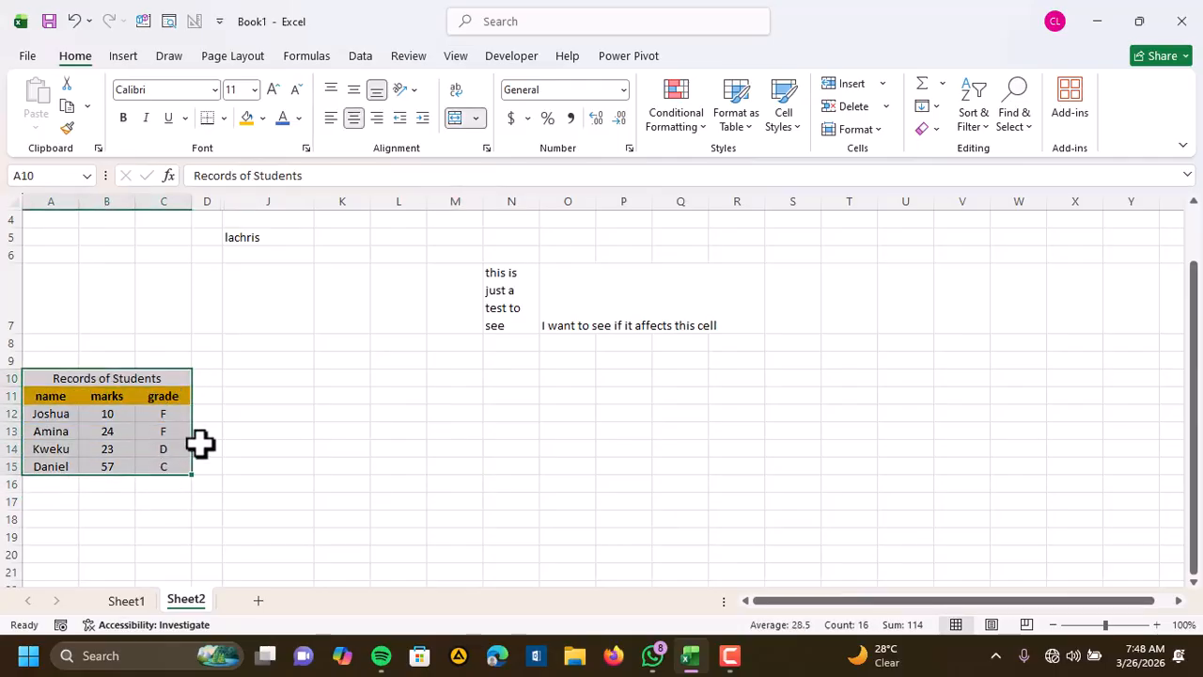